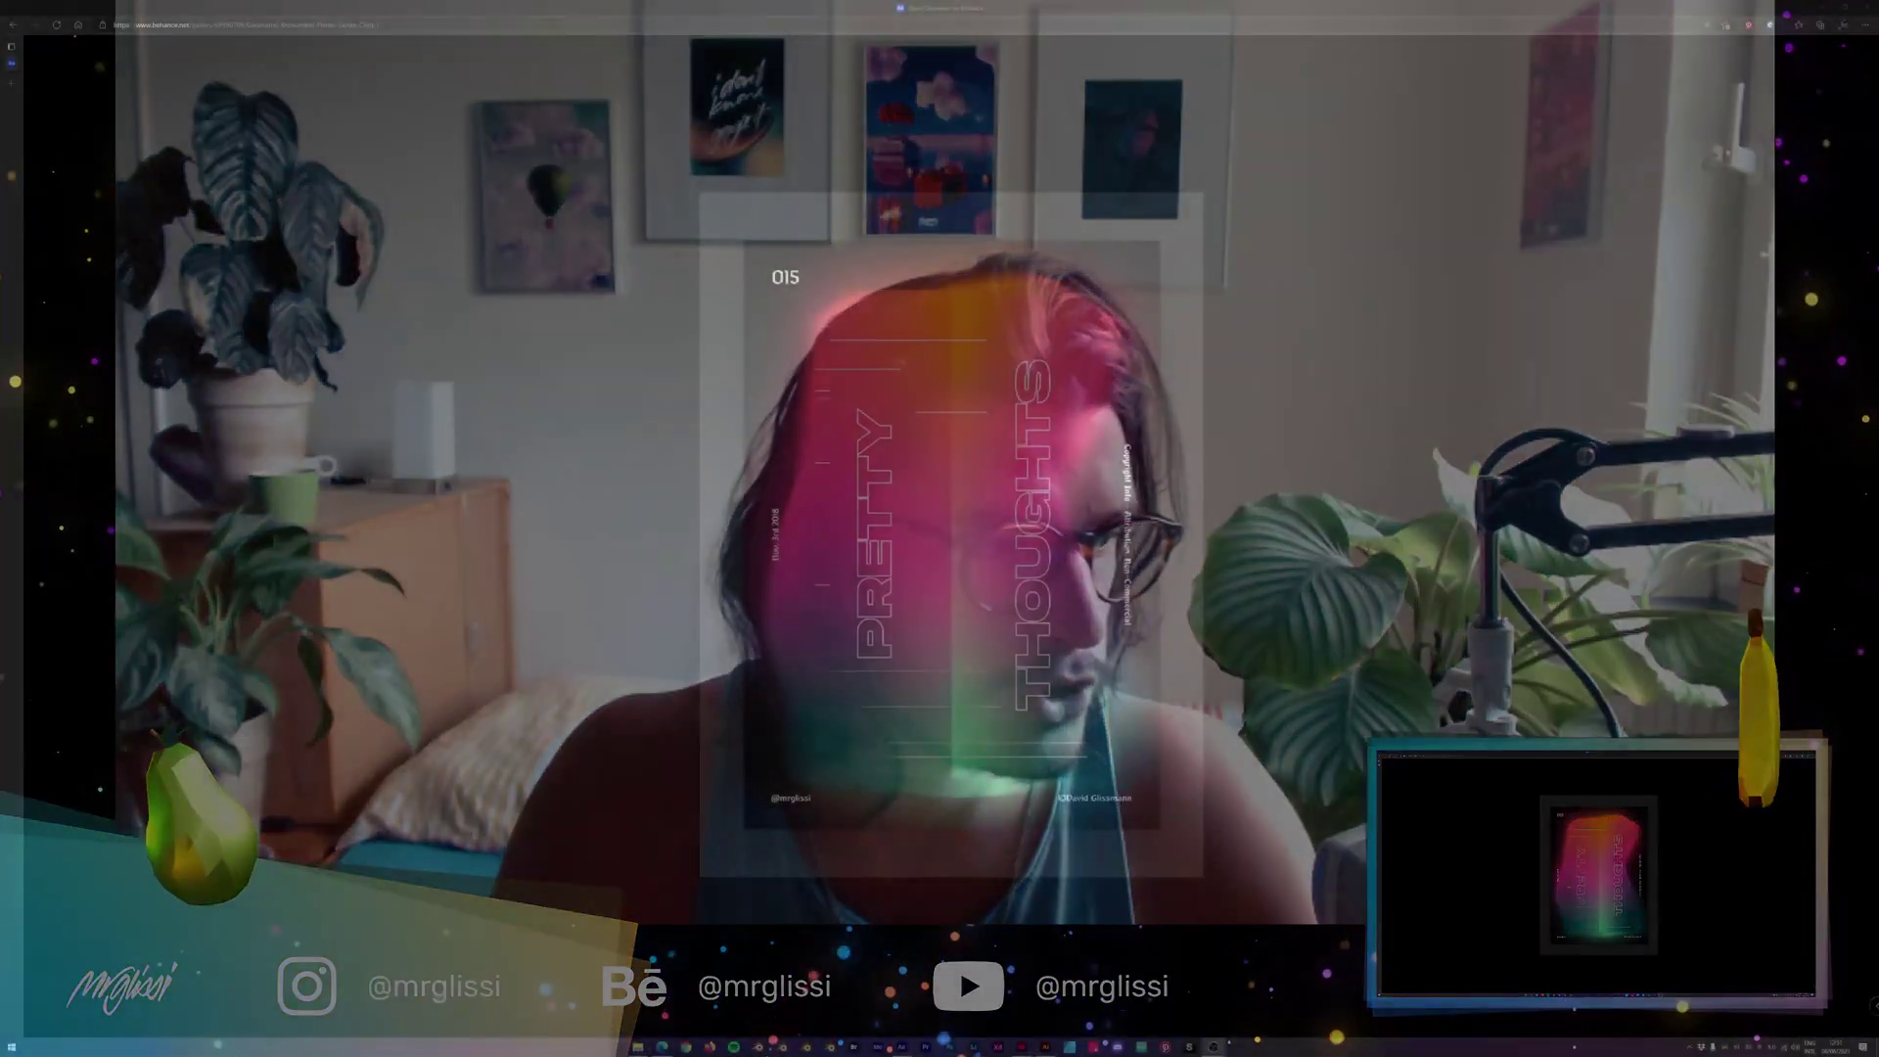
Switch to the InDesign poster document and hide its Info and Text layers to view only the artwork.
{"action": "key", "text": "alt+Tab"}
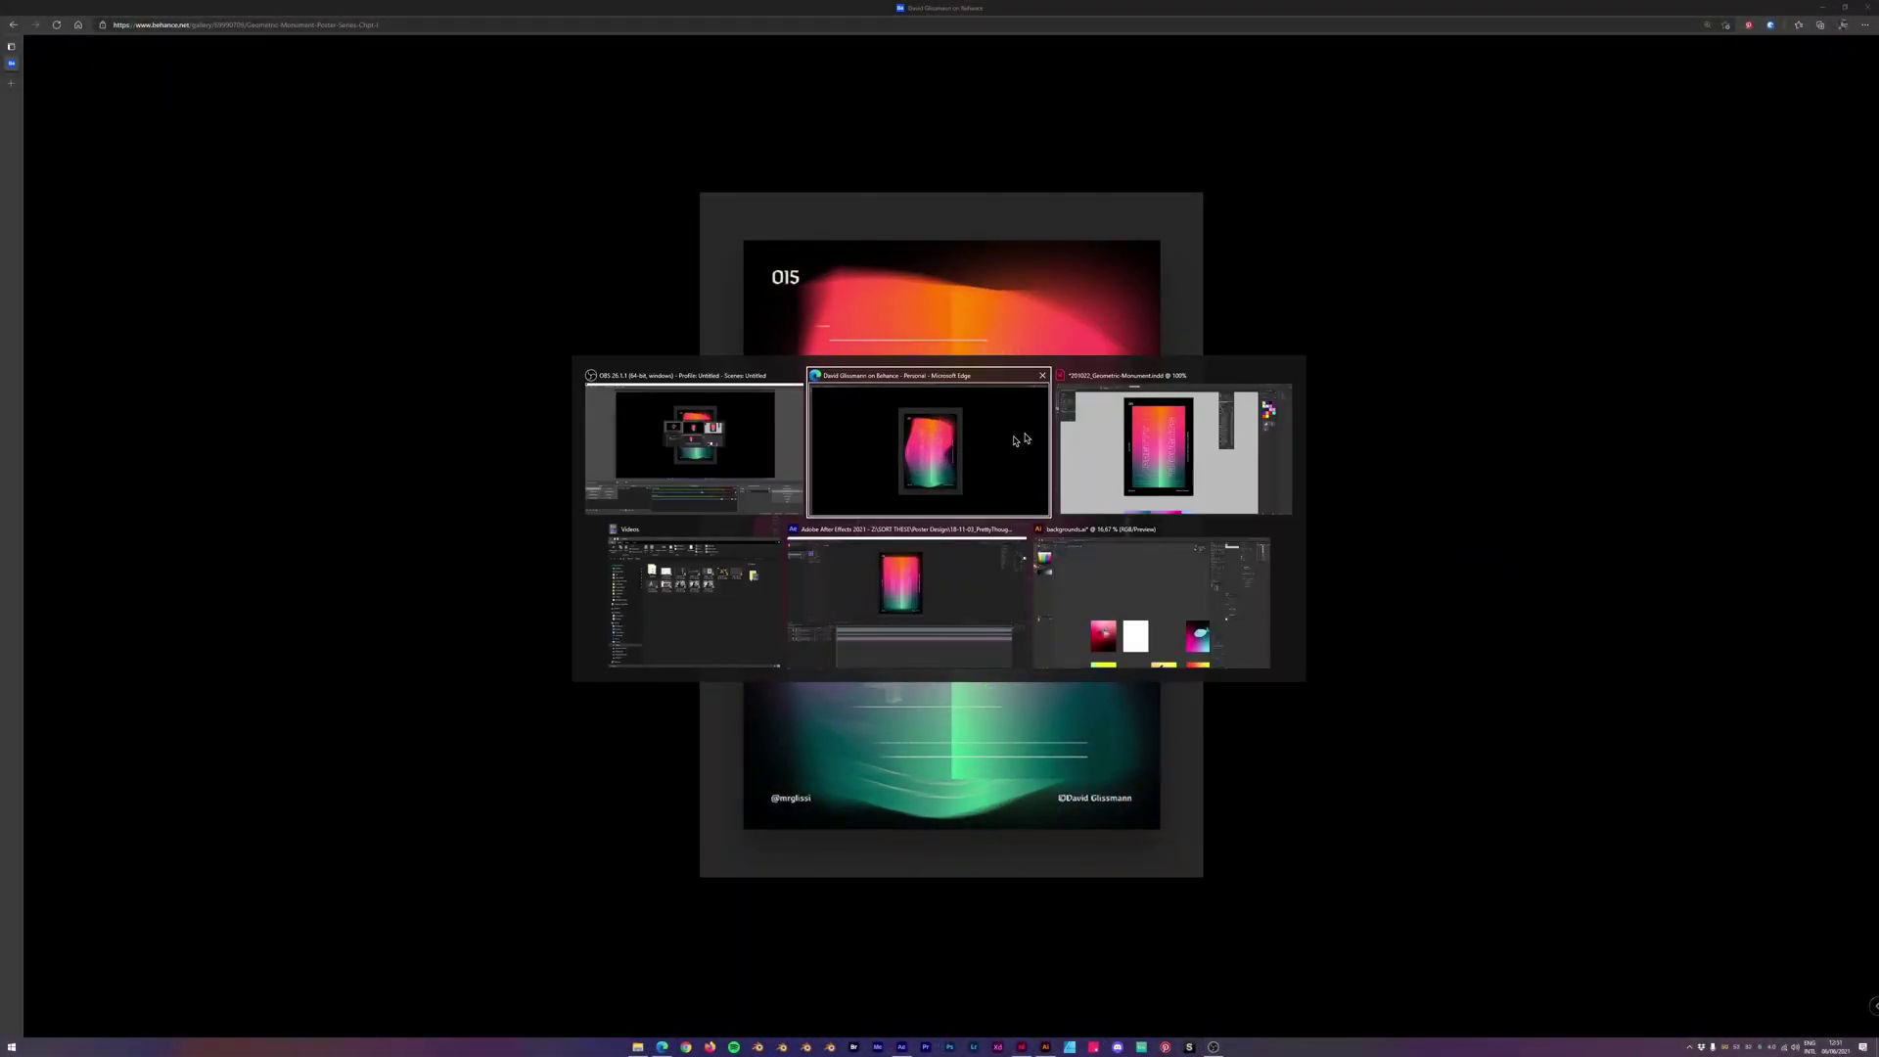
{"action": "key", "text": "alt+Tab"}
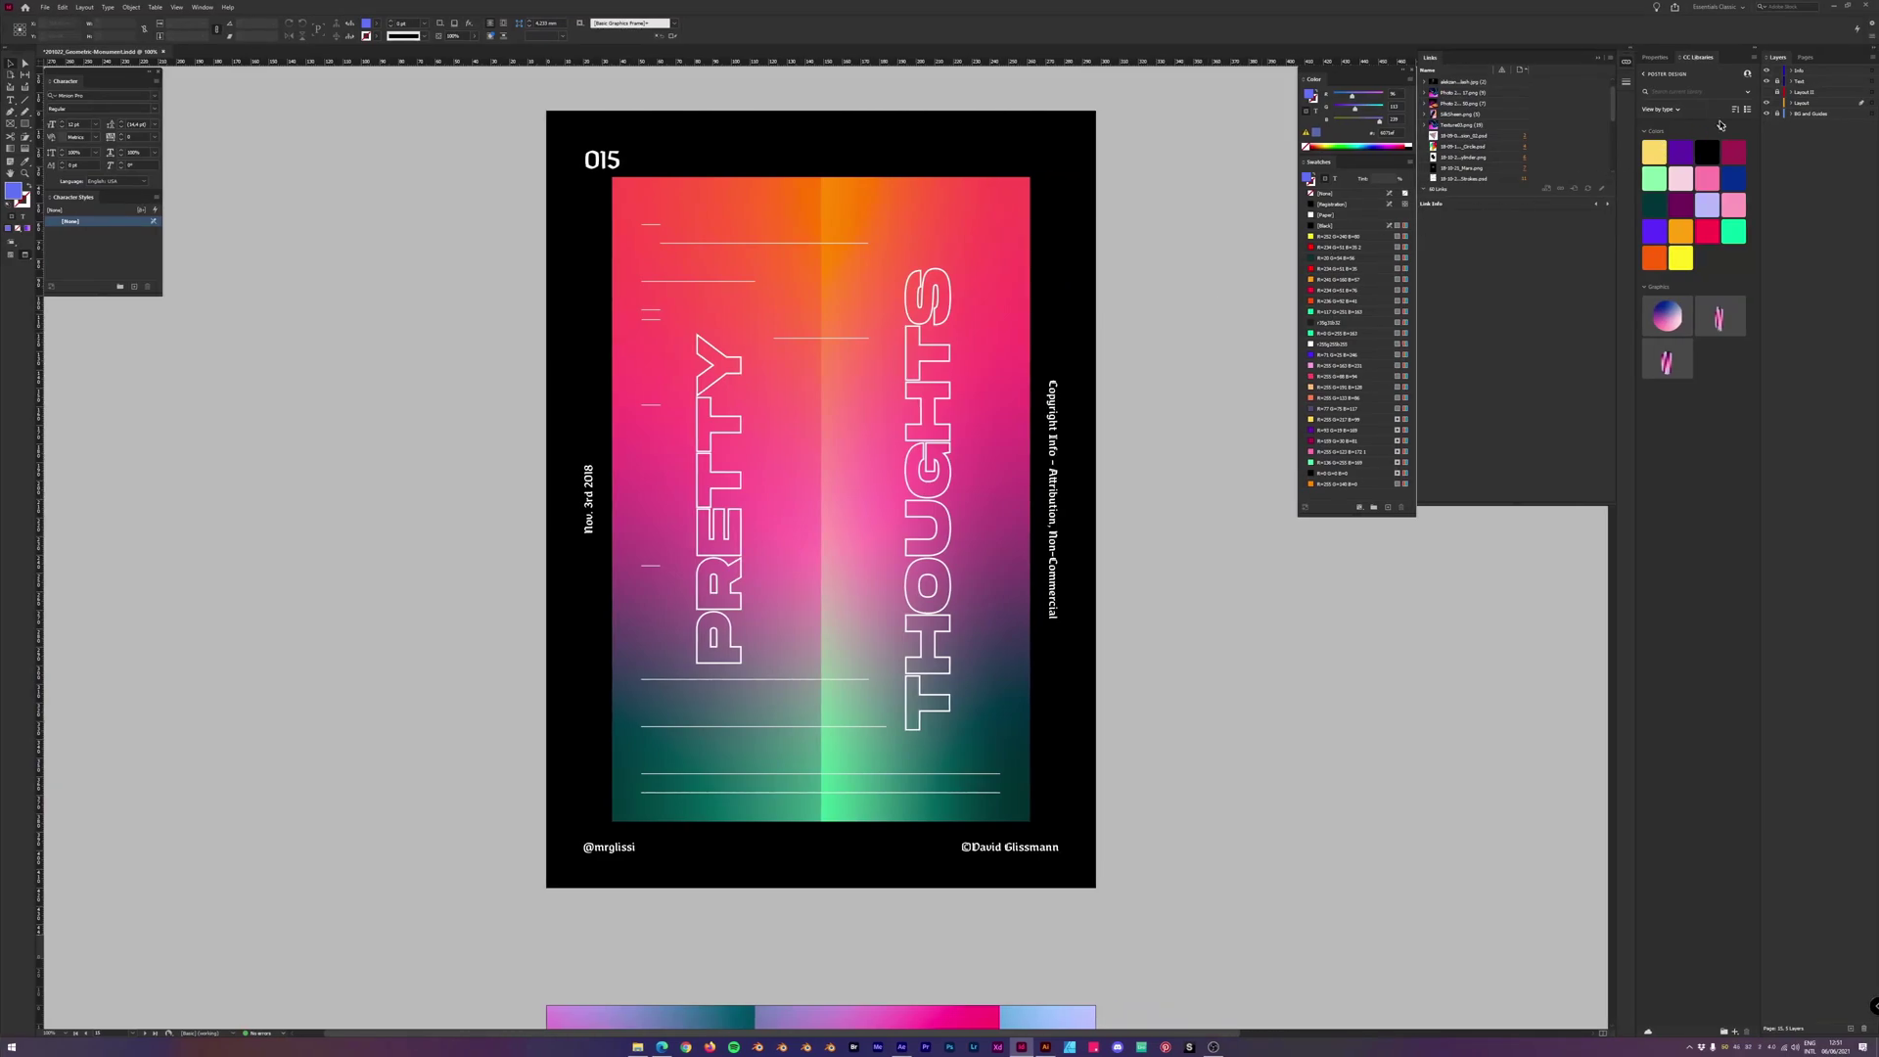
{"action": "left_click", "coordinate": [1767, 82]}
{"action": "left_click", "coordinate": [1767, 70]}
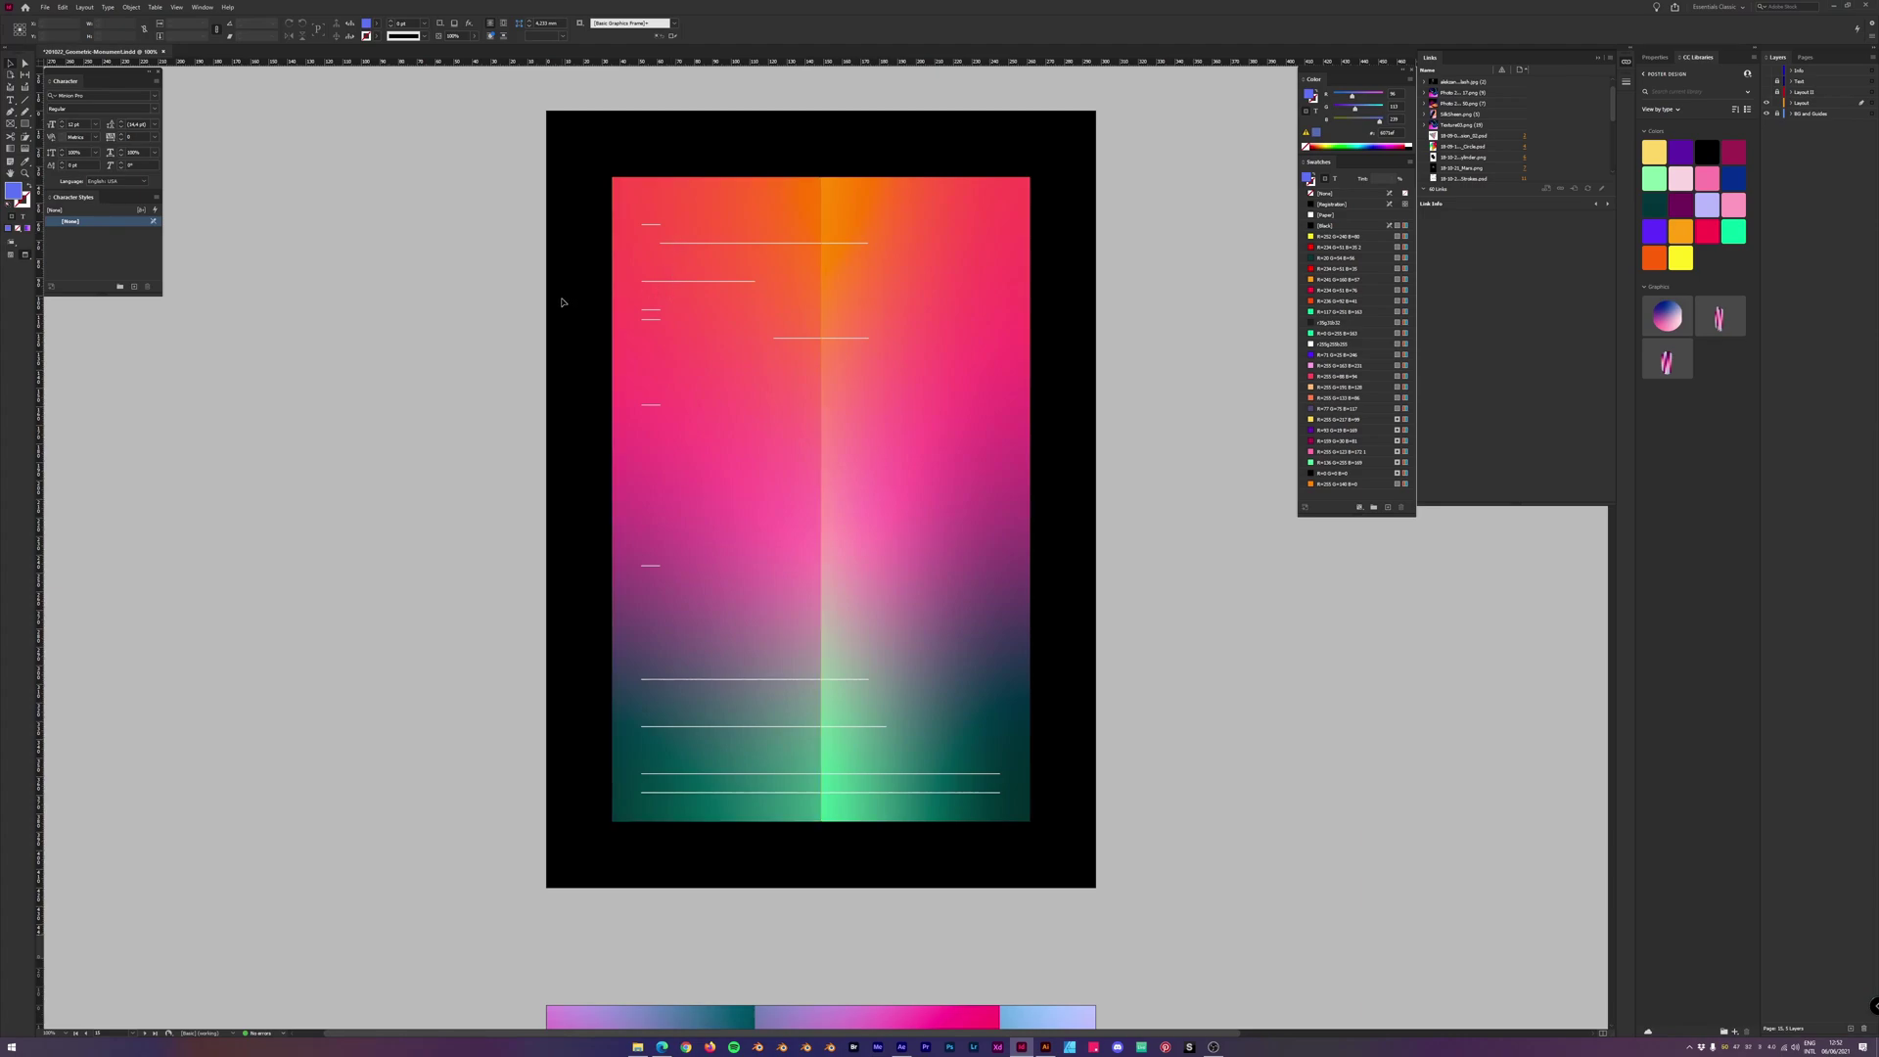
{"action": "key", "text": "w"}
{"action": "key", "text": "w"}
Switch to Illustrator and move the dark point of the red-green freeform gradient slightly towards the rectangle's centre.
{"action": "key", "text": "alt+Tab"}
{"action": "left_click", "coordinate": [1183, 645]}
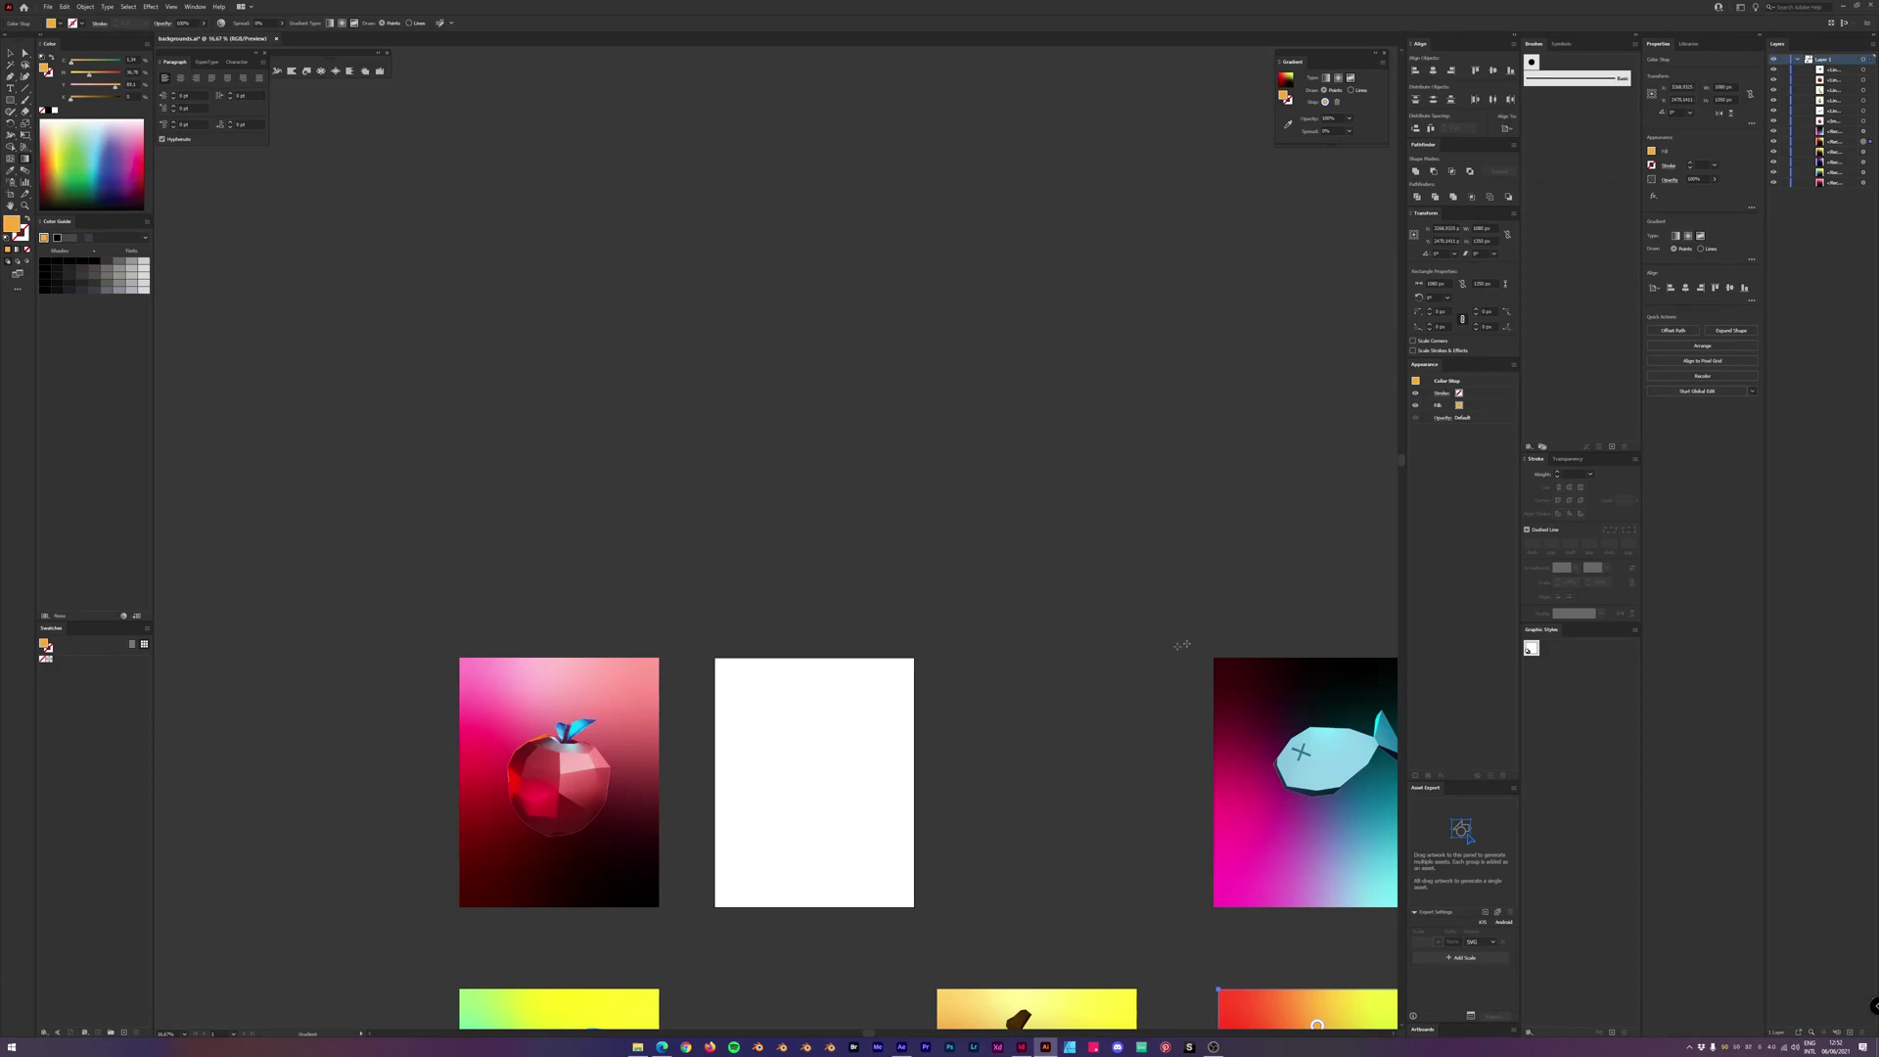
{"action": "left_click_drag", "start_coordinate": [1101, 1003], "coordinate": [1007, 470]}
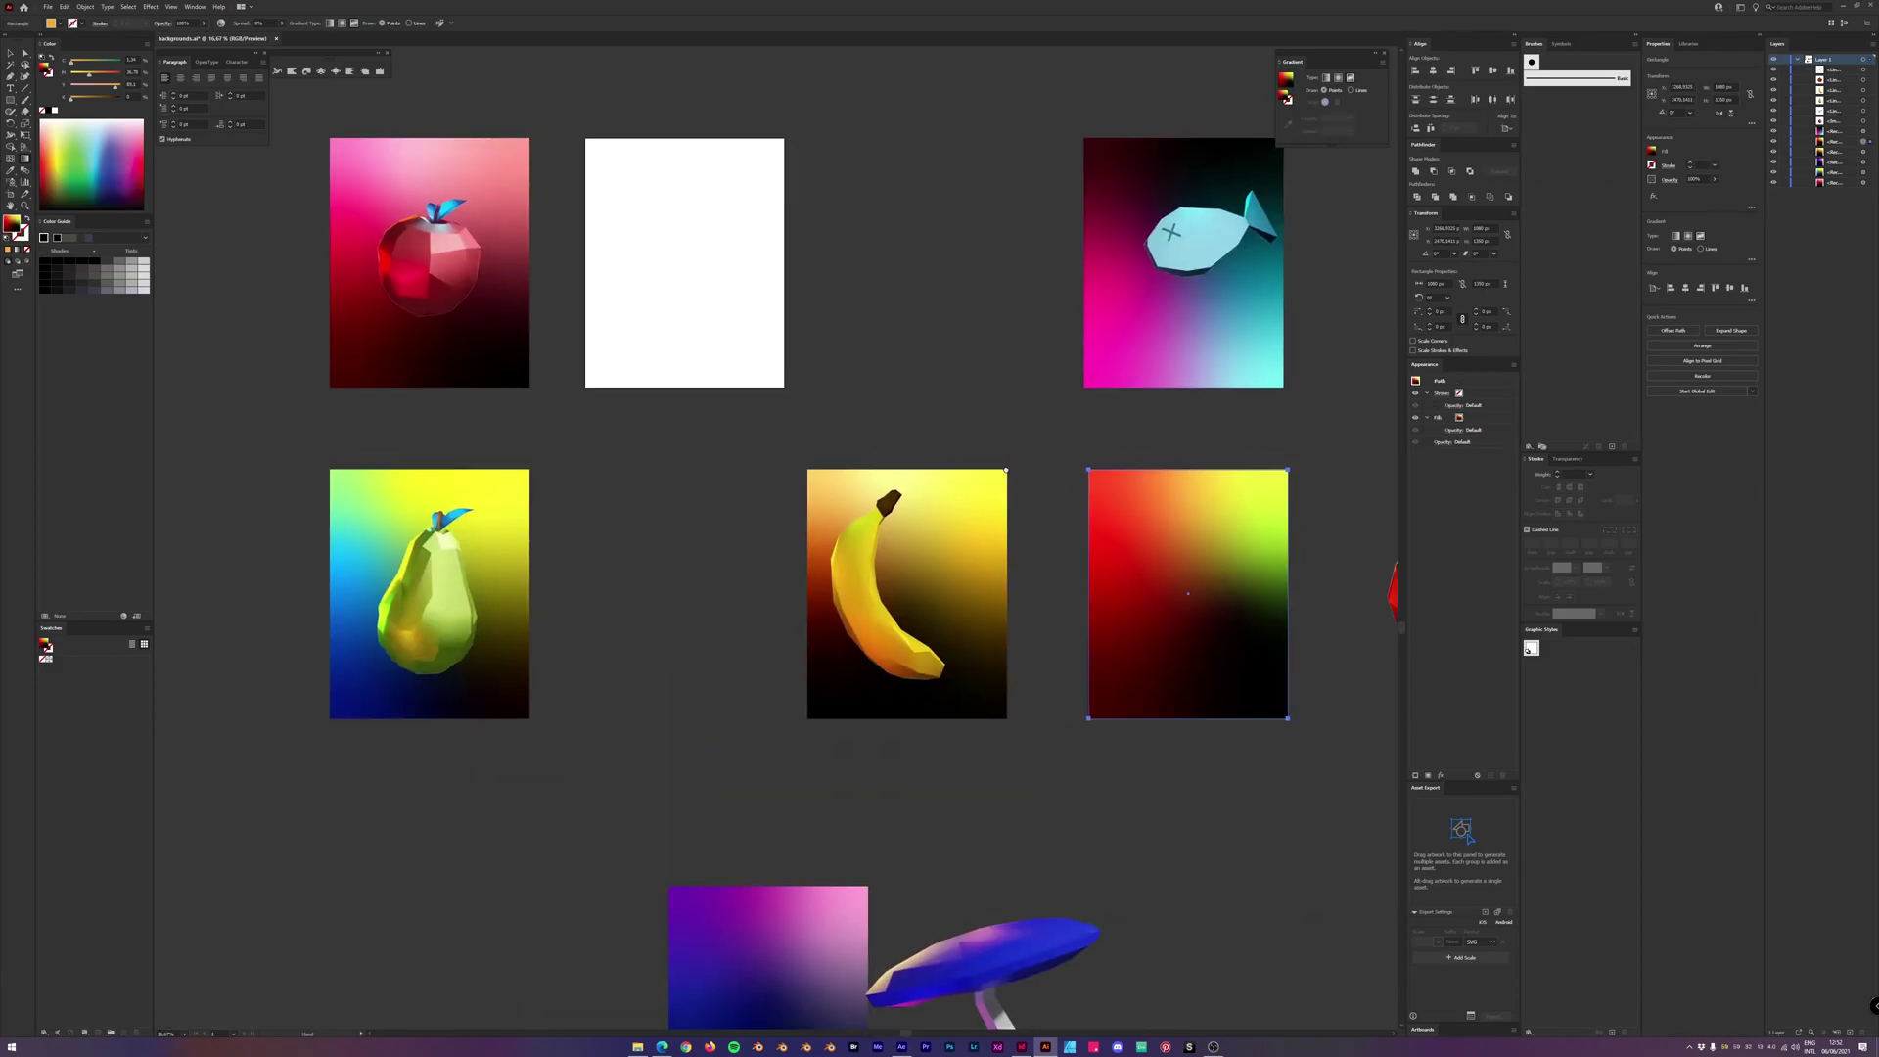
{"action": "left_click", "coordinate": [1178, 513]}
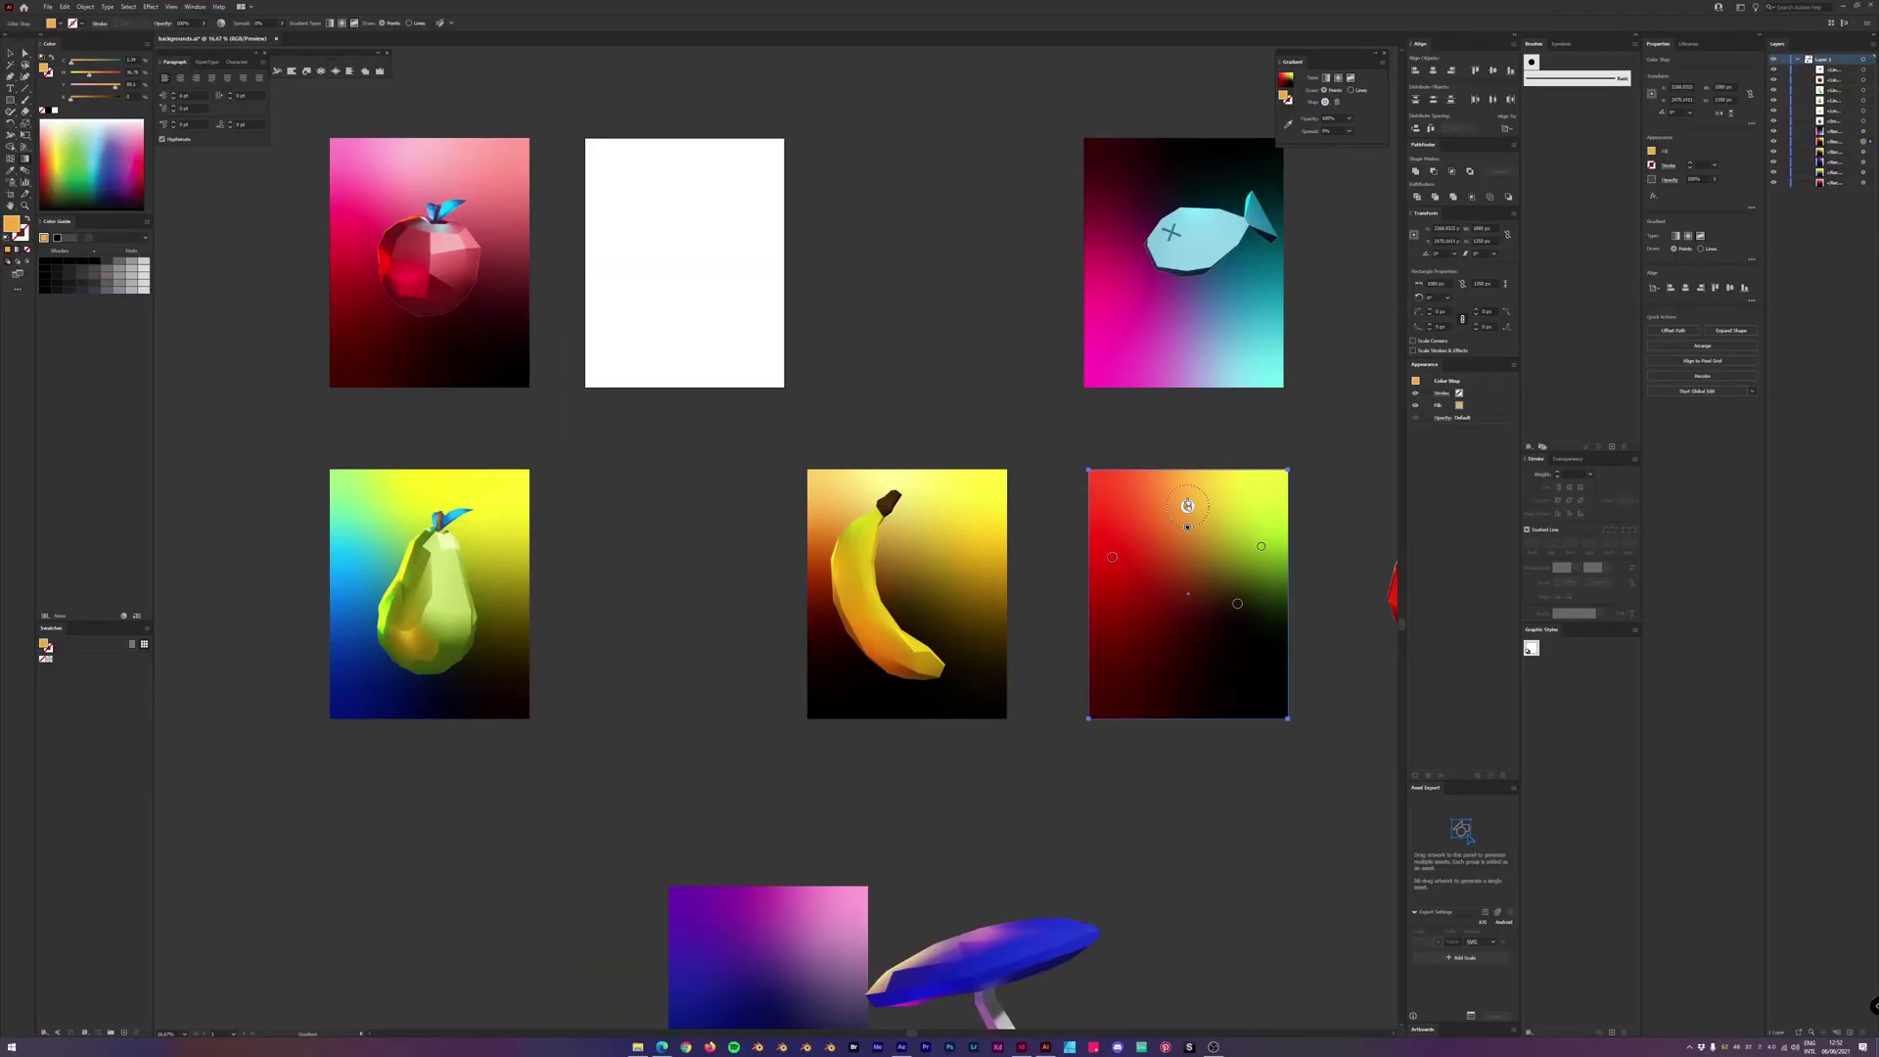
{"action": "mouse_move", "coordinate": [1238, 604]}
{"action": "left_mouse_down"}
{"action": "mouse_move", "coordinate": [1154, 520]}
{"action": "mouse_move", "coordinate": [1171, 541]}
{"action": "mouse_move", "coordinate": [1188, 508]}
{"action": "mouse_move", "coordinate": [1232, 550]}
{"action": "mouse_move", "coordinate": [1133, 533]}
{"action": "mouse_move", "coordinate": [1217, 608]}
{"action": "left_mouse_up"}
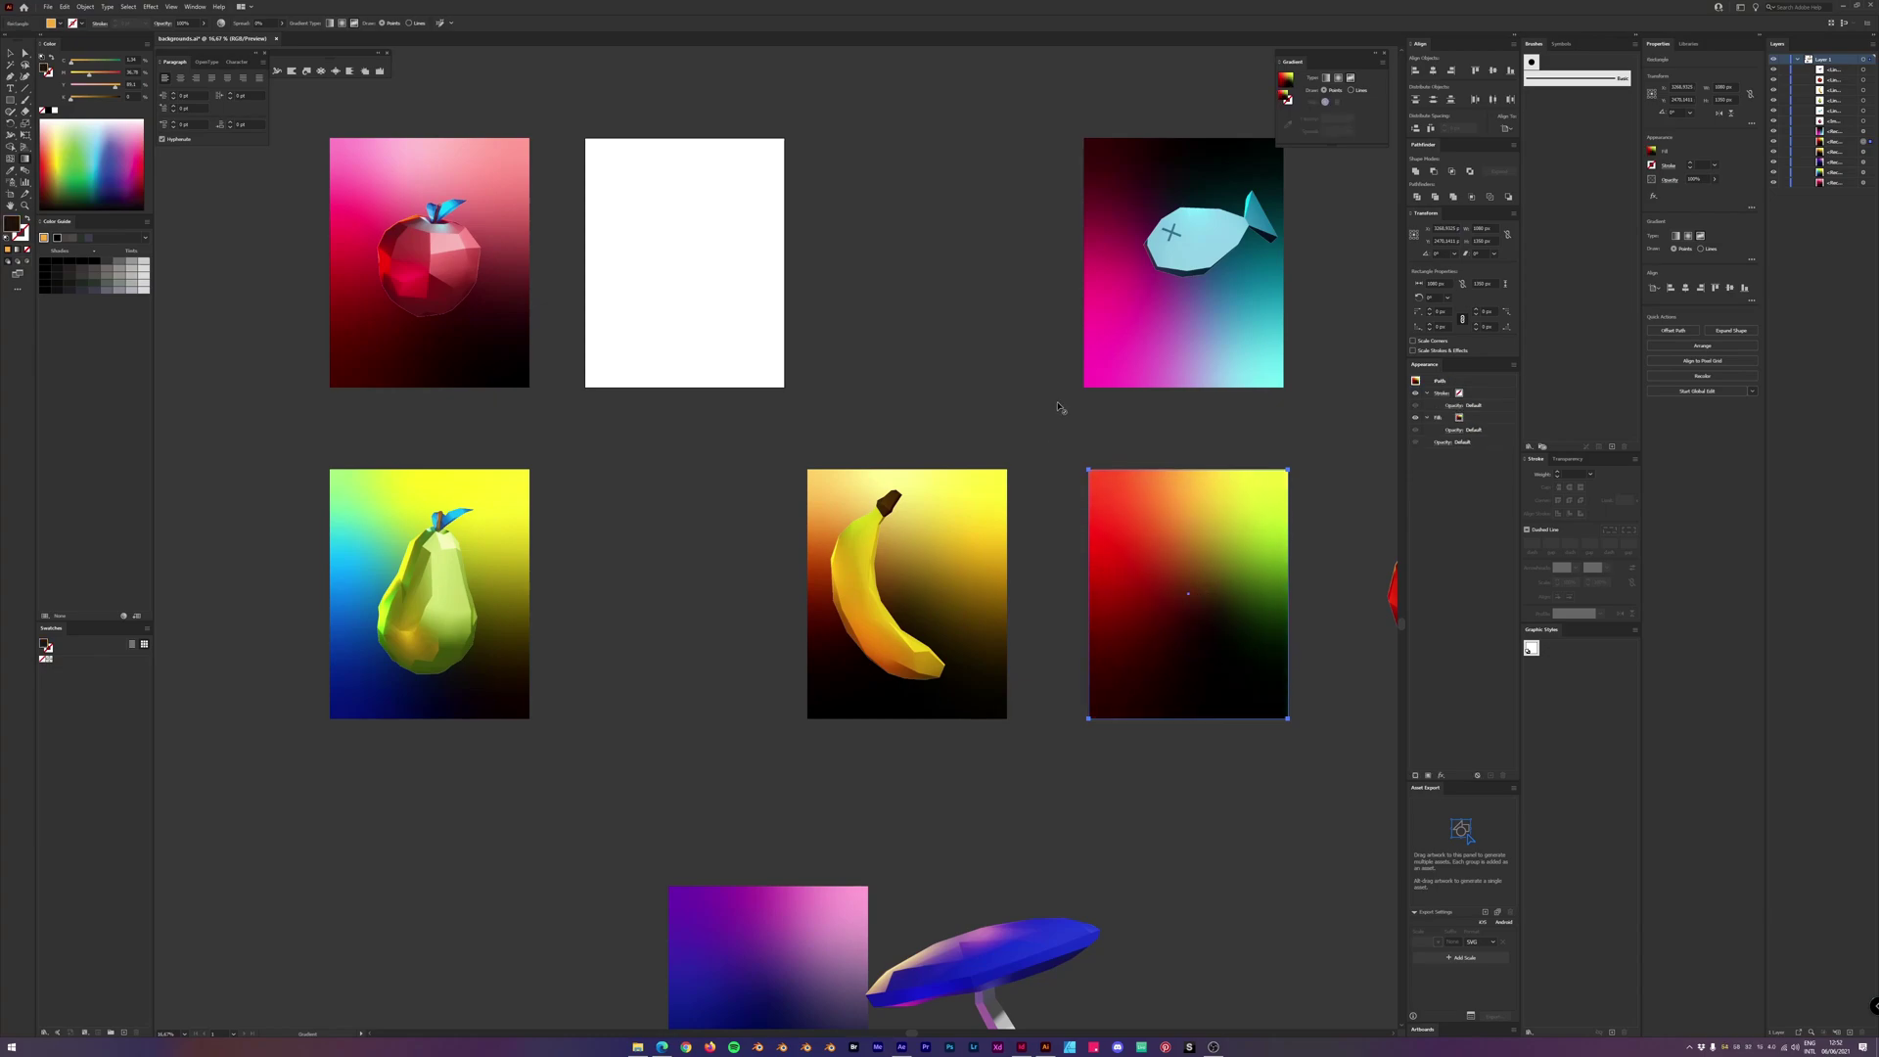
{"action": "key", "text": "space"}
{"action": "mouse_move", "coordinate": [977, 466]}
{"action": "left_mouse_down"}
{"action": "mouse_move", "coordinate": [994, 509]}
{"action": "mouse_move", "coordinate": [924, 456]}
{"action": "mouse_move", "coordinate": [966, 434]}
{"action": "left_mouse_up"}
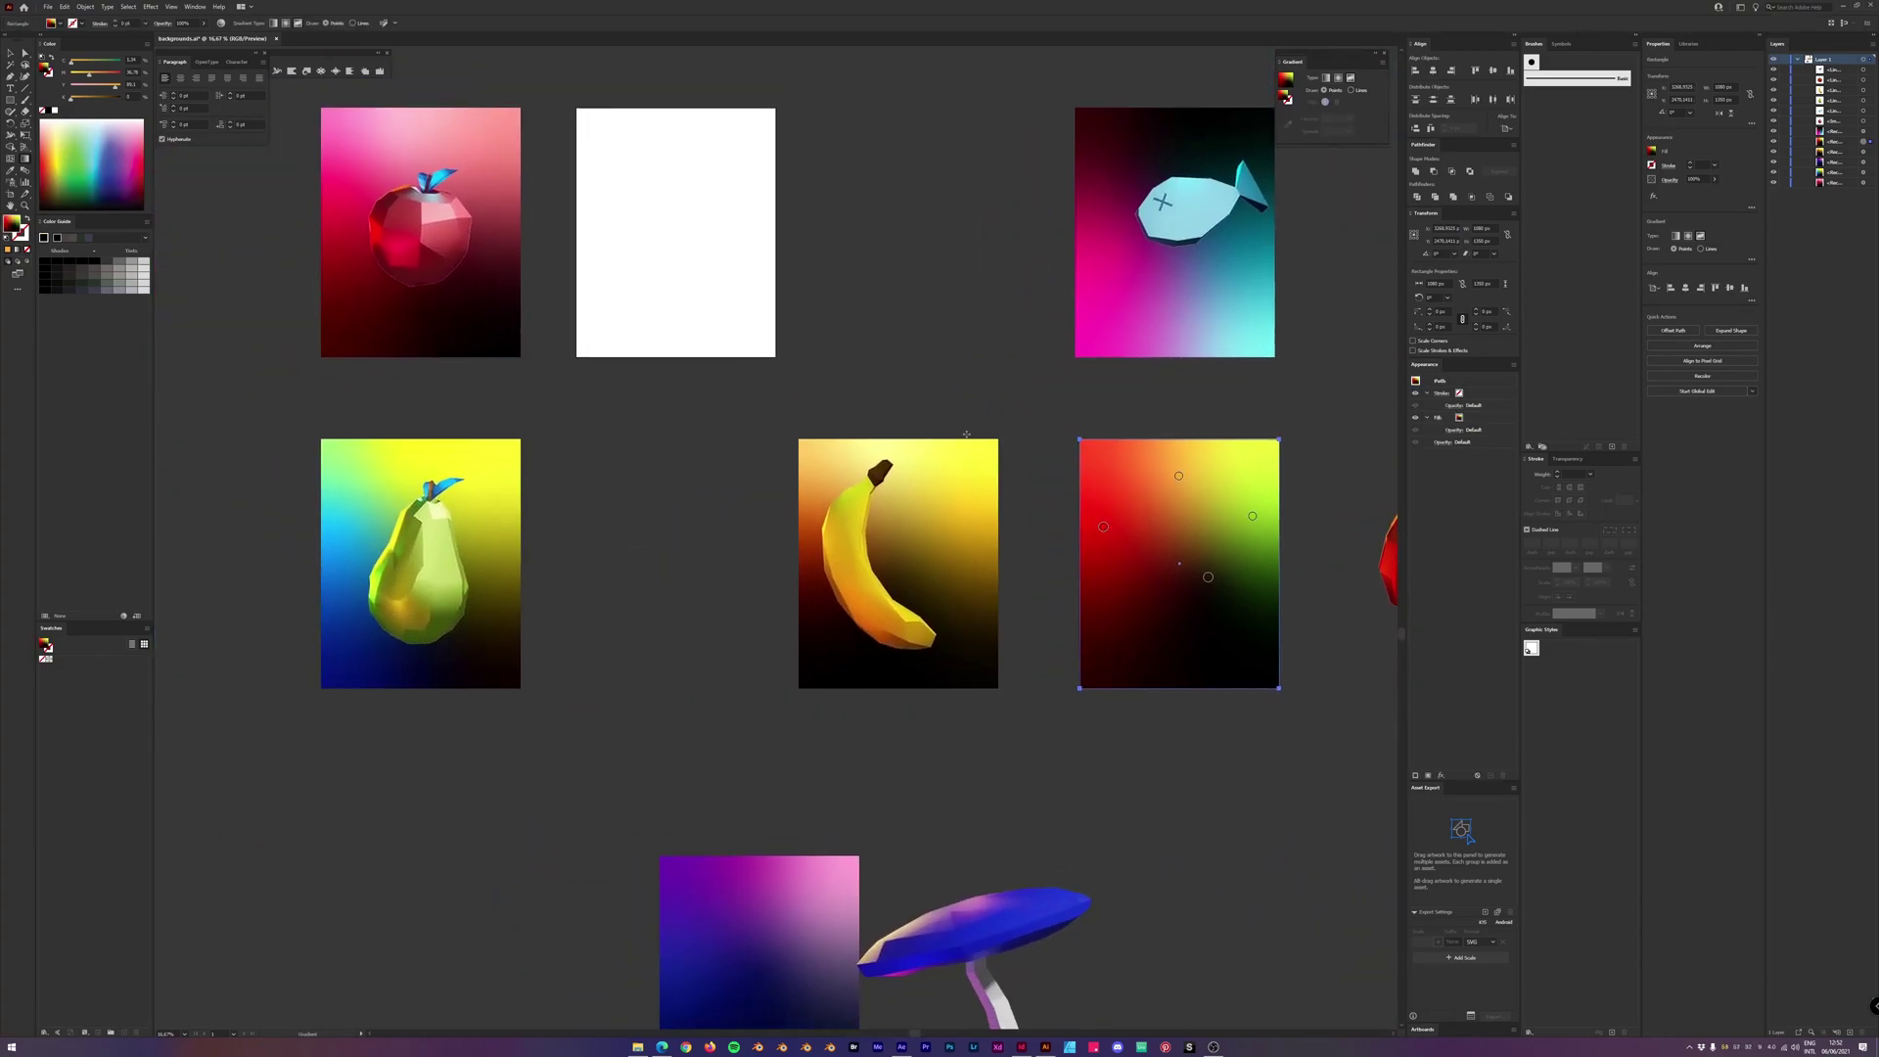
Switch back to the InDesign poster and show its Text and Info layers.
{"action": "key", "text": "alt+Tab"}
{"action": "key", "text": "alt+Tab"}
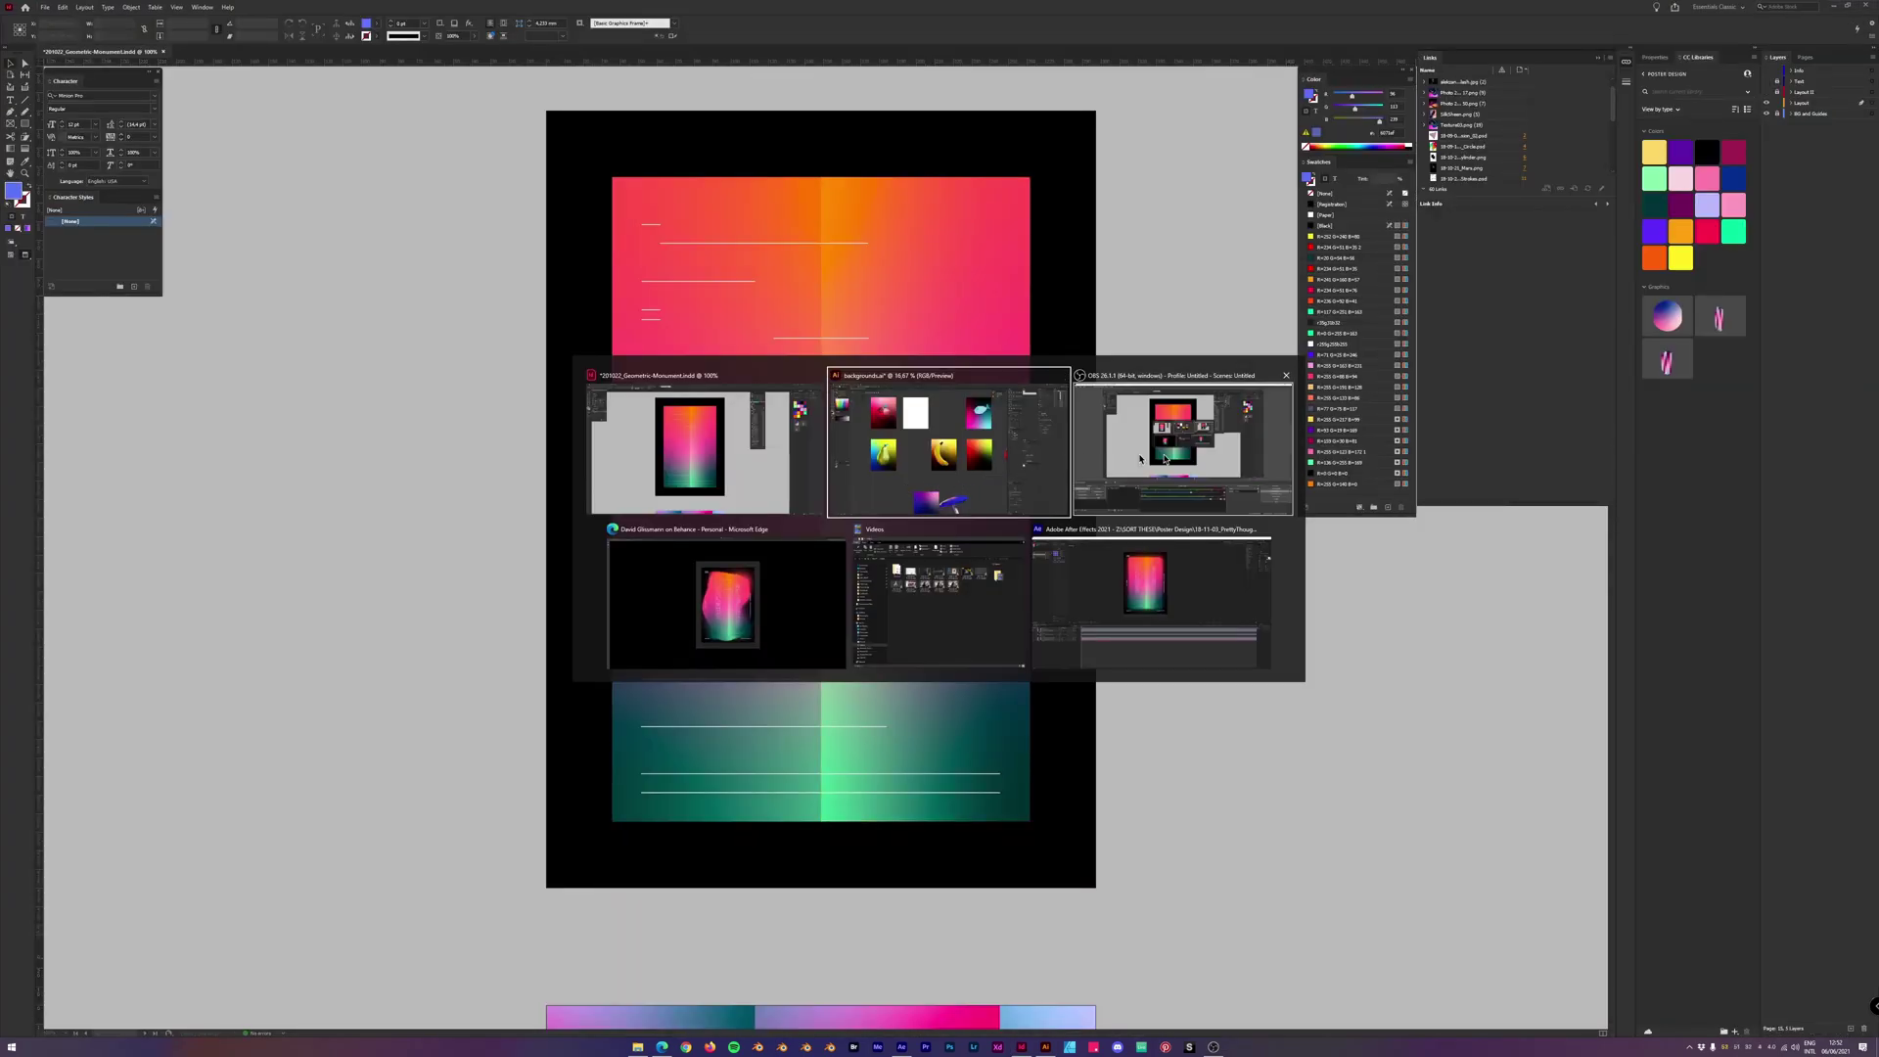
{"action": "left_click", "coordinate": [793, 463]}
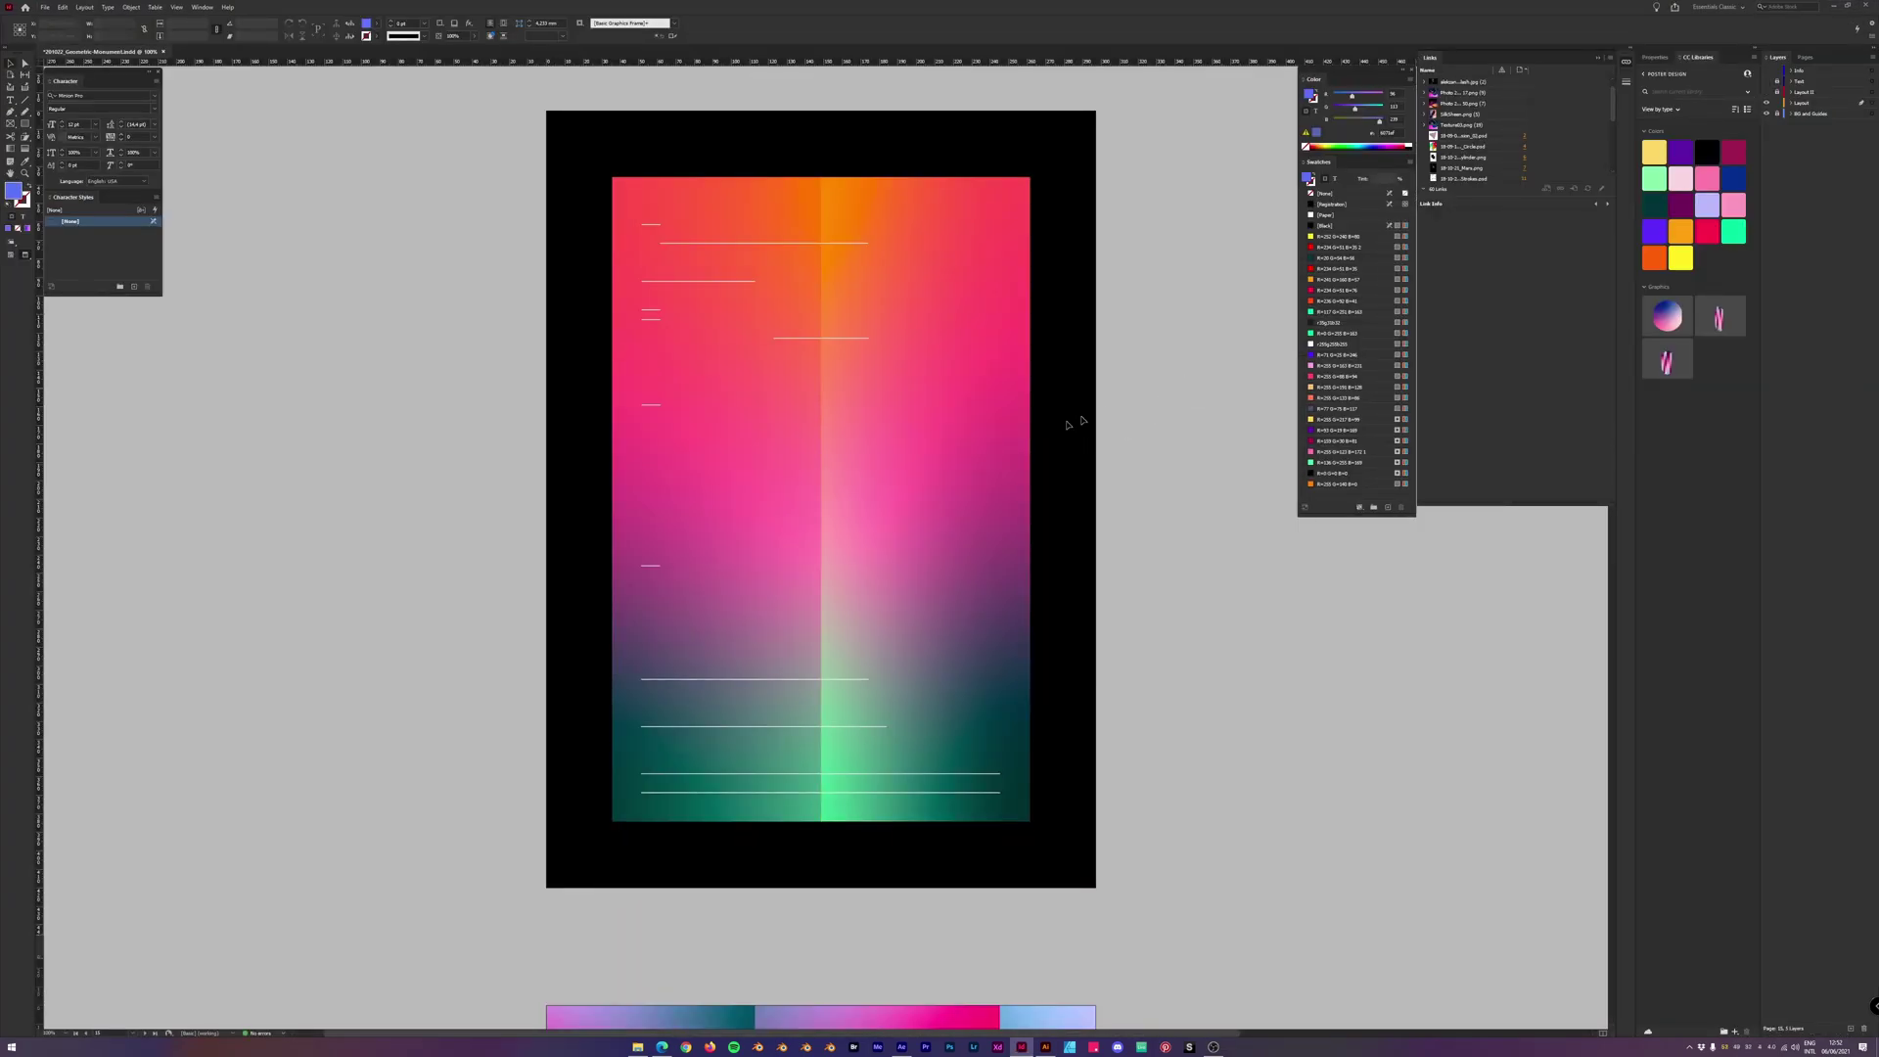
{"action": "left_click_drag", "start_coordinate": [864, 454], "coordinate": [935, 478]}
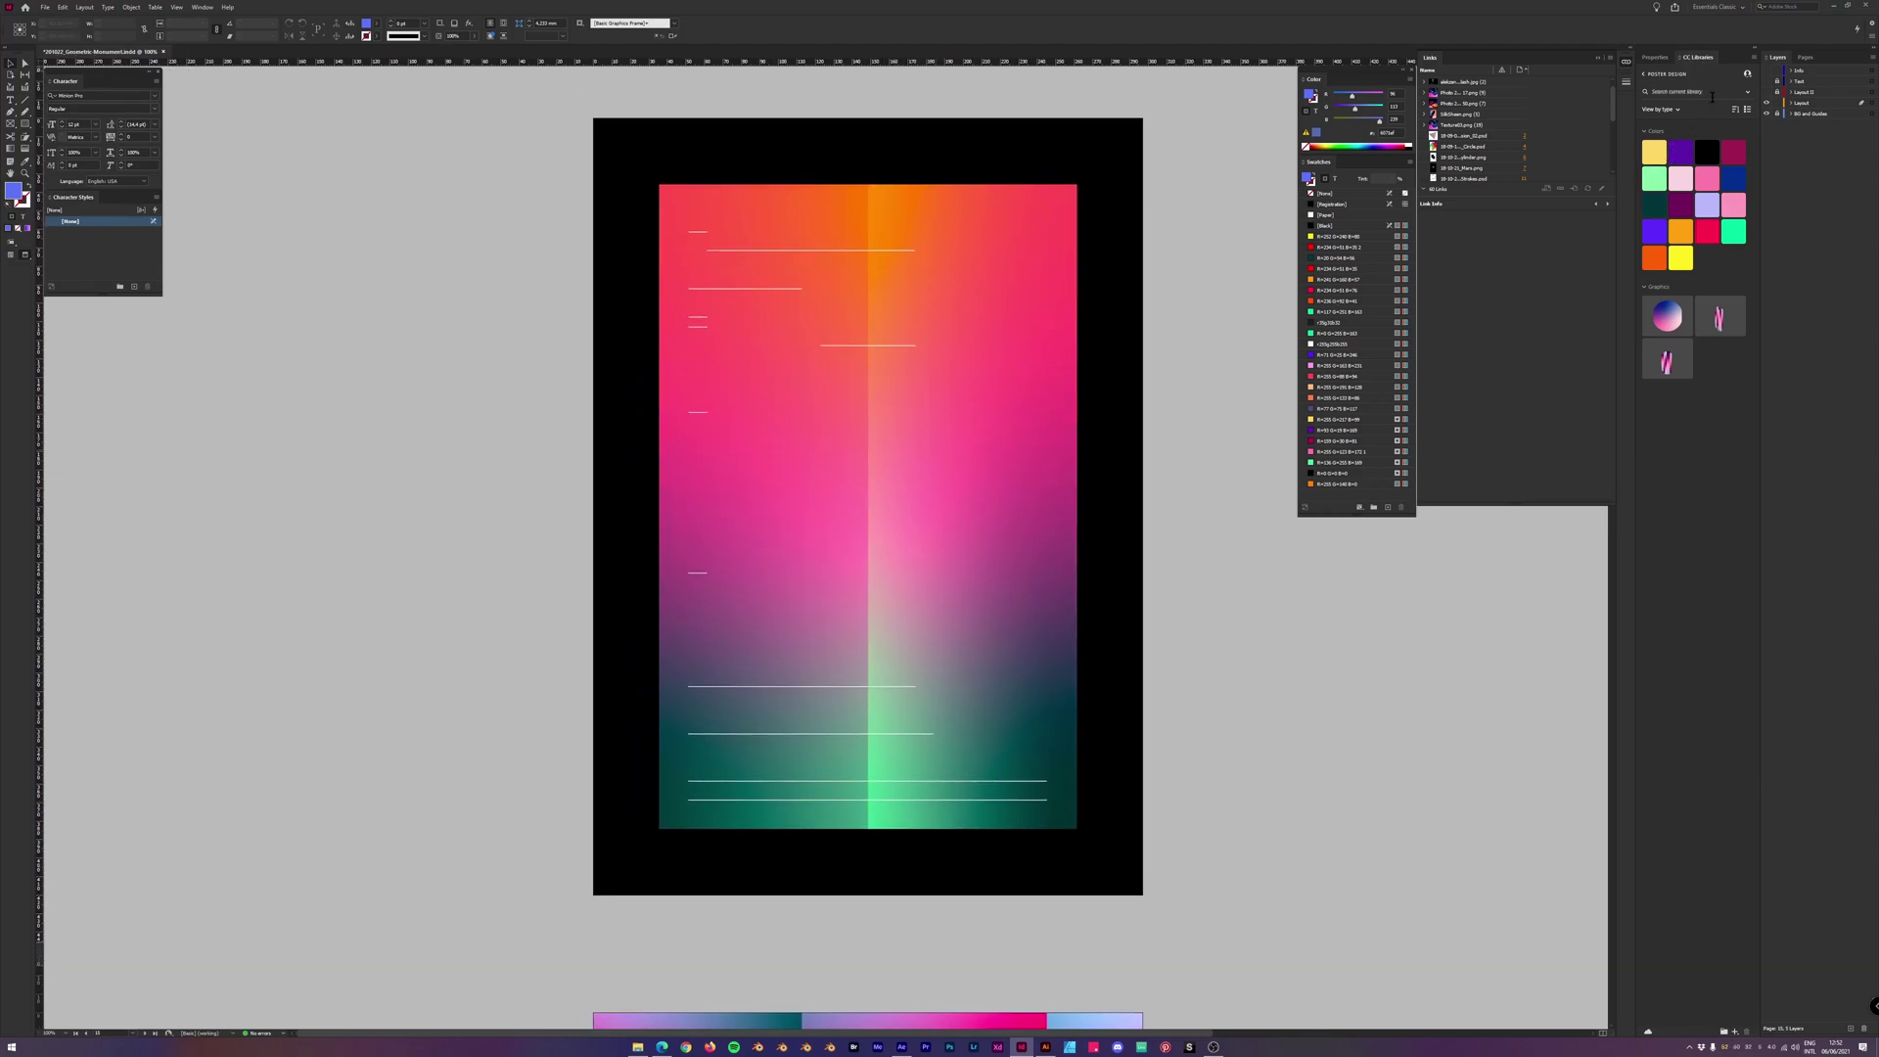
{"action": "left_click", "coordinate": [1767, 82]}
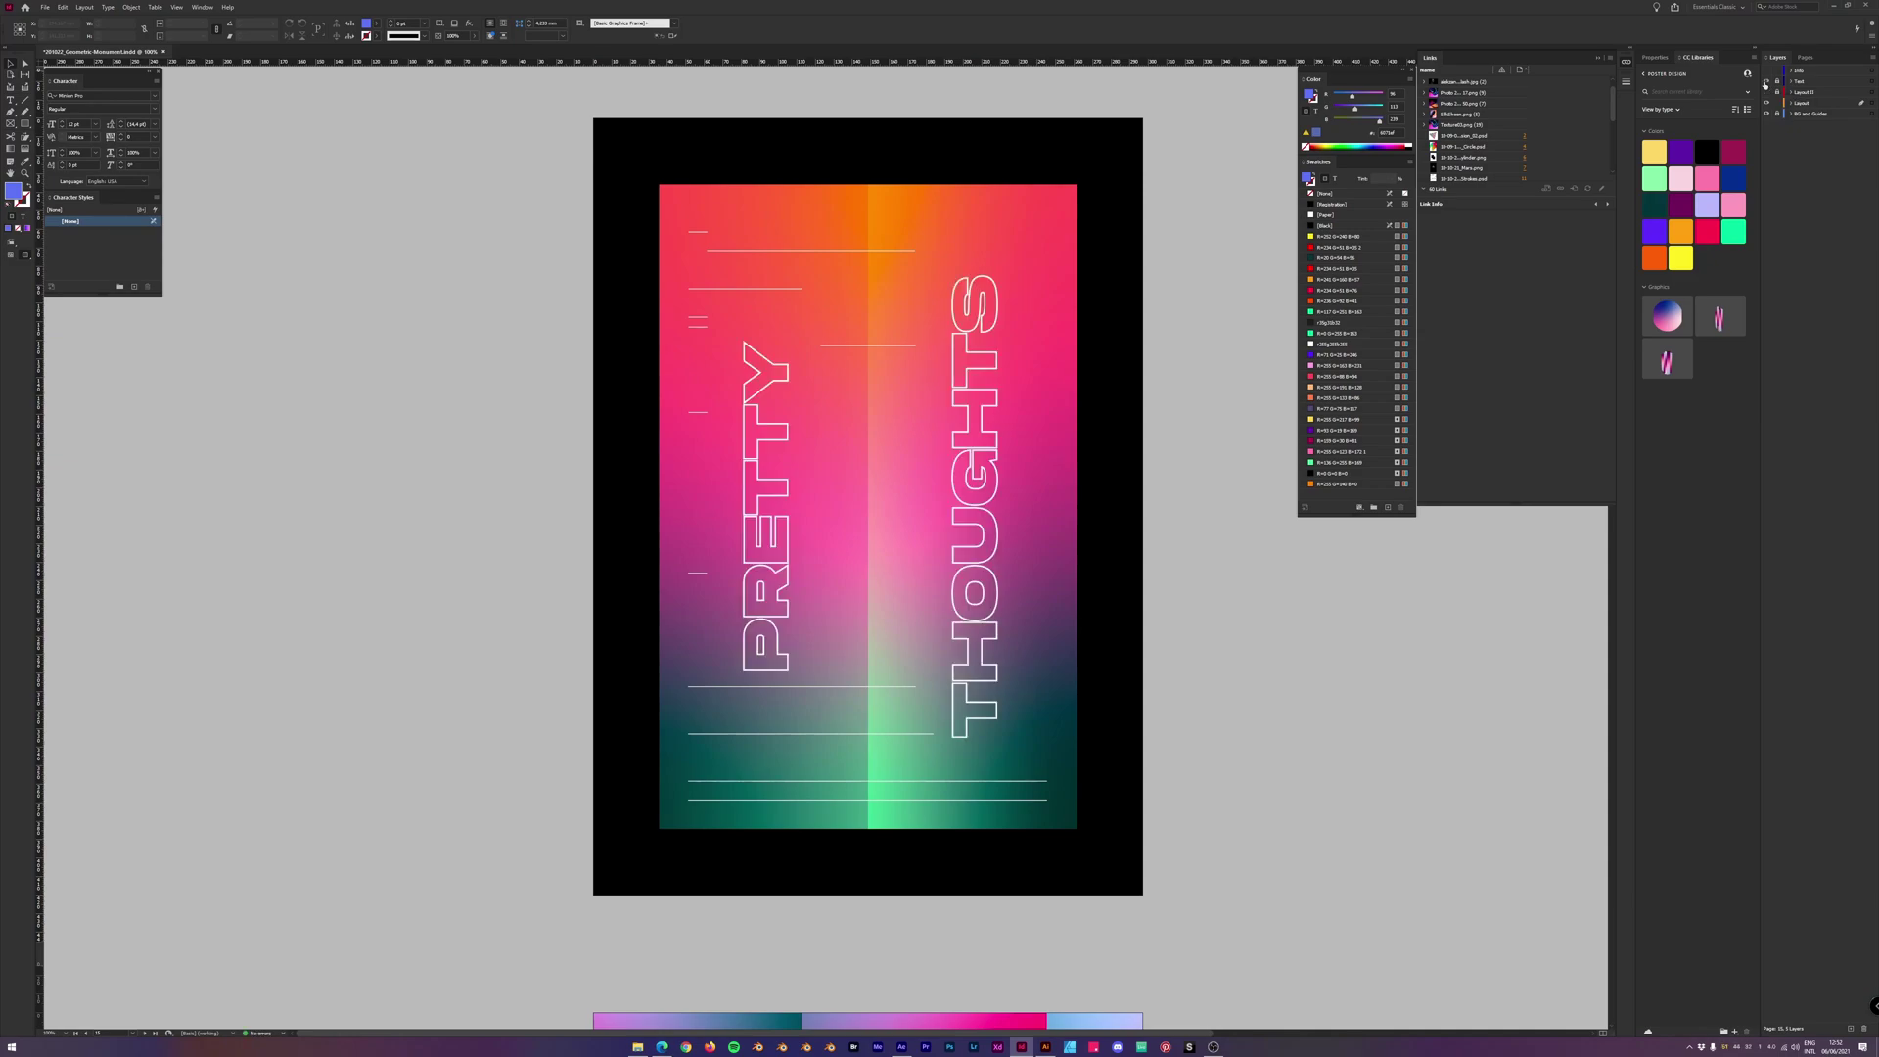
{"action": "left_click", "coordinate": [1768, 72]}
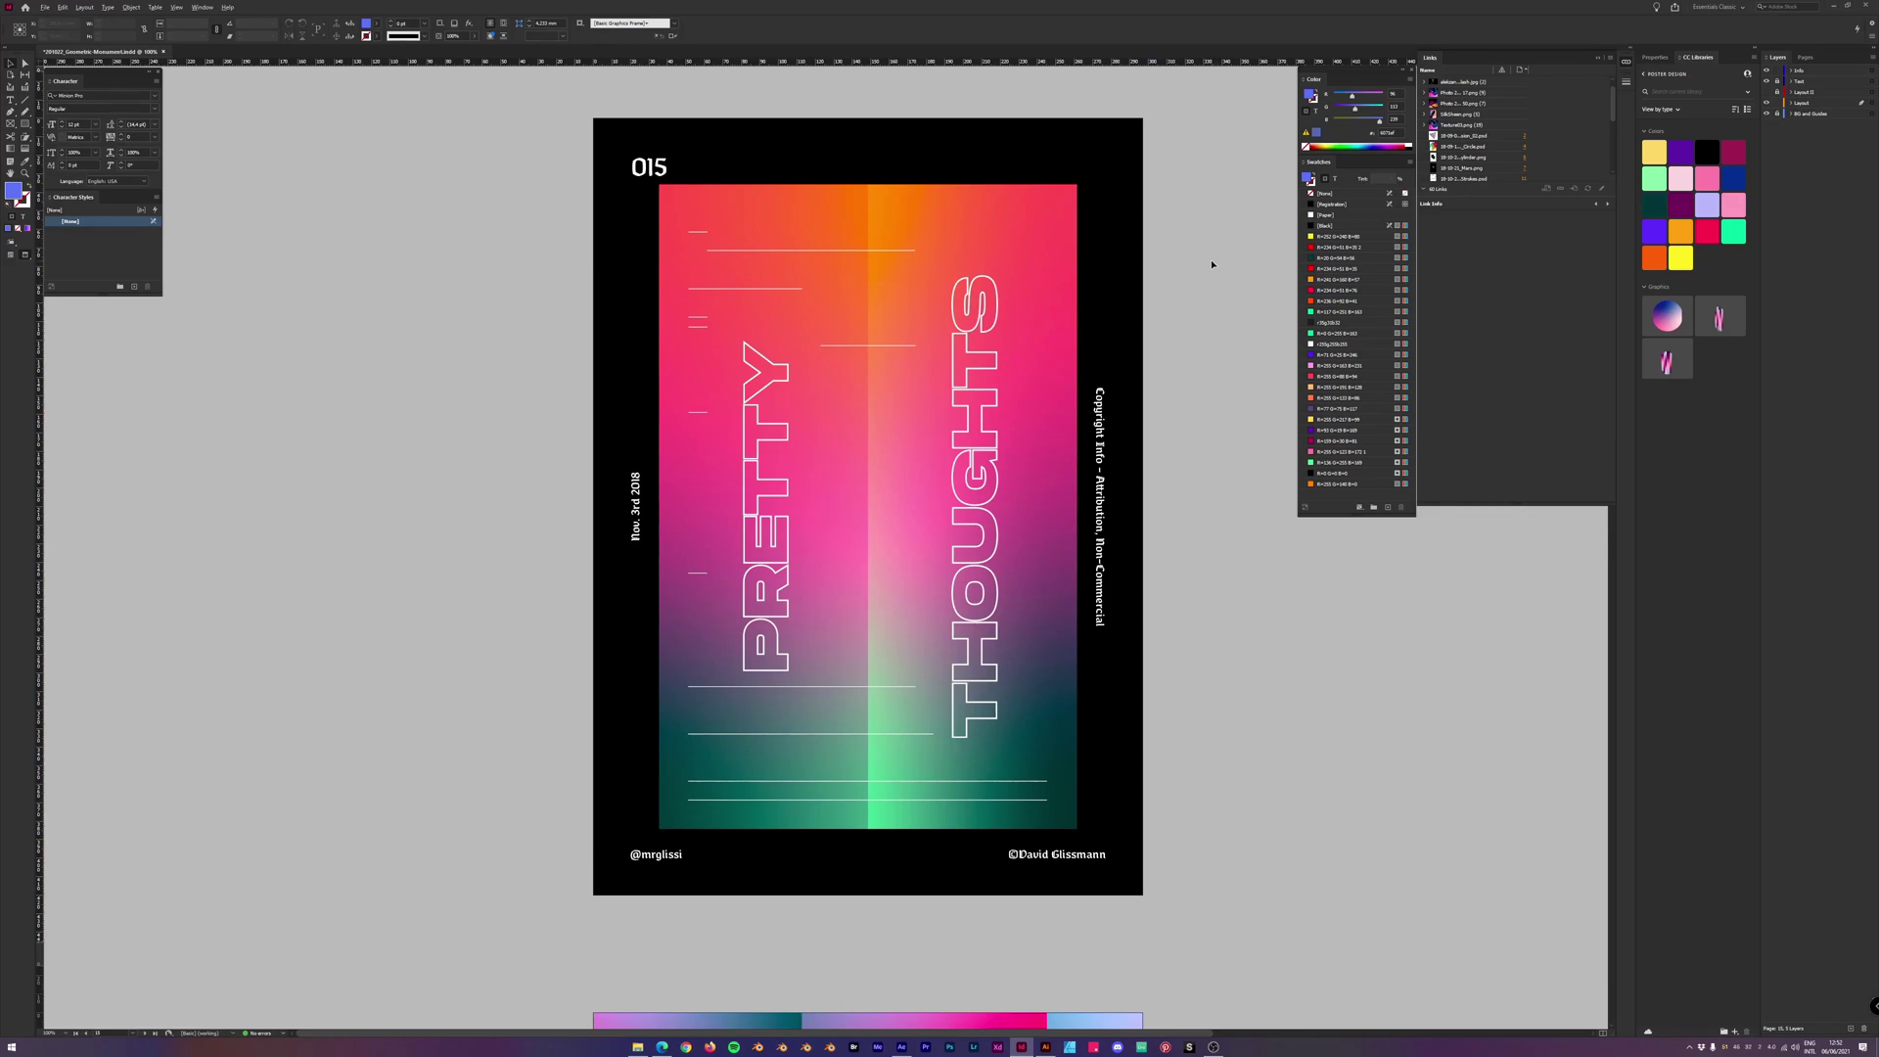
Switch to the After Effects poster project and collapse the expanded properties of all layers.
{"action": "key", "text": "alt+Tab"}
{"action": "left_click", "coordinate": [1150, 613]}
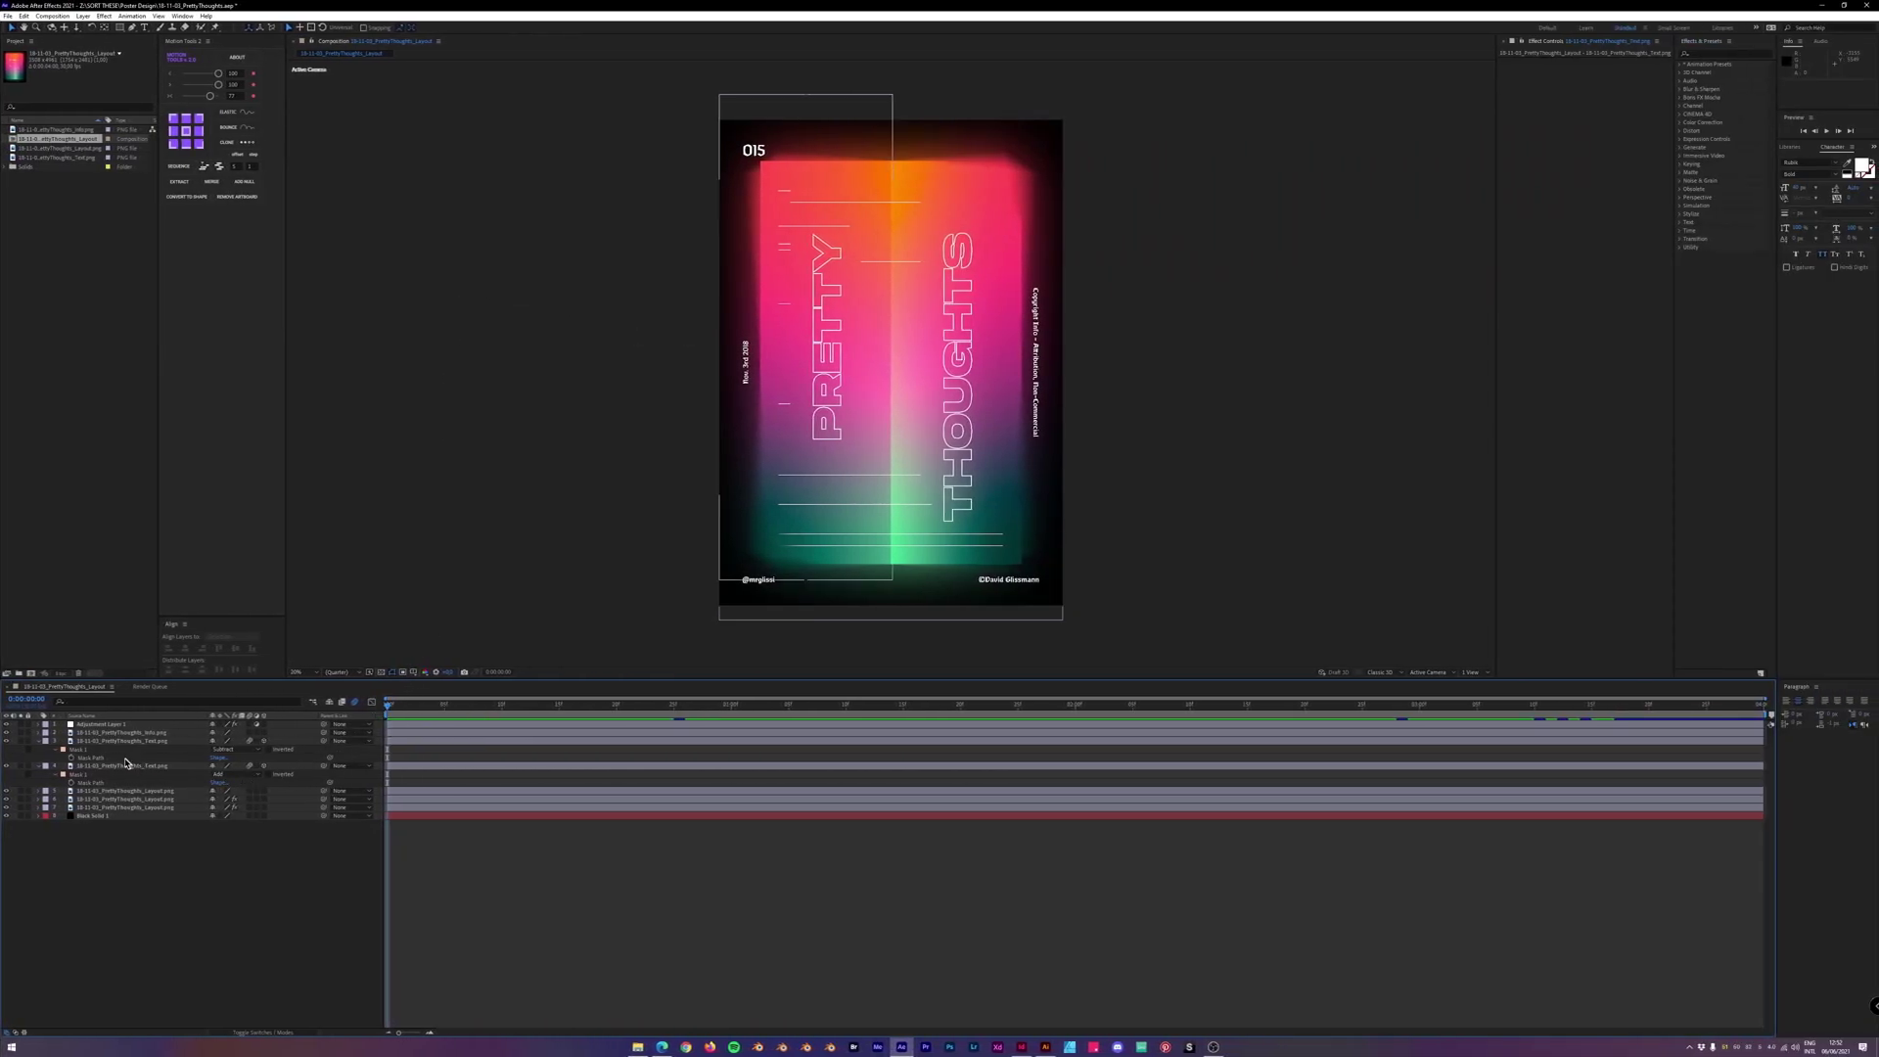
{"action": "key", "text": "ctrl+a"}
{"action": "key", "text": "u"}
{"action": "key", "text": "u"}
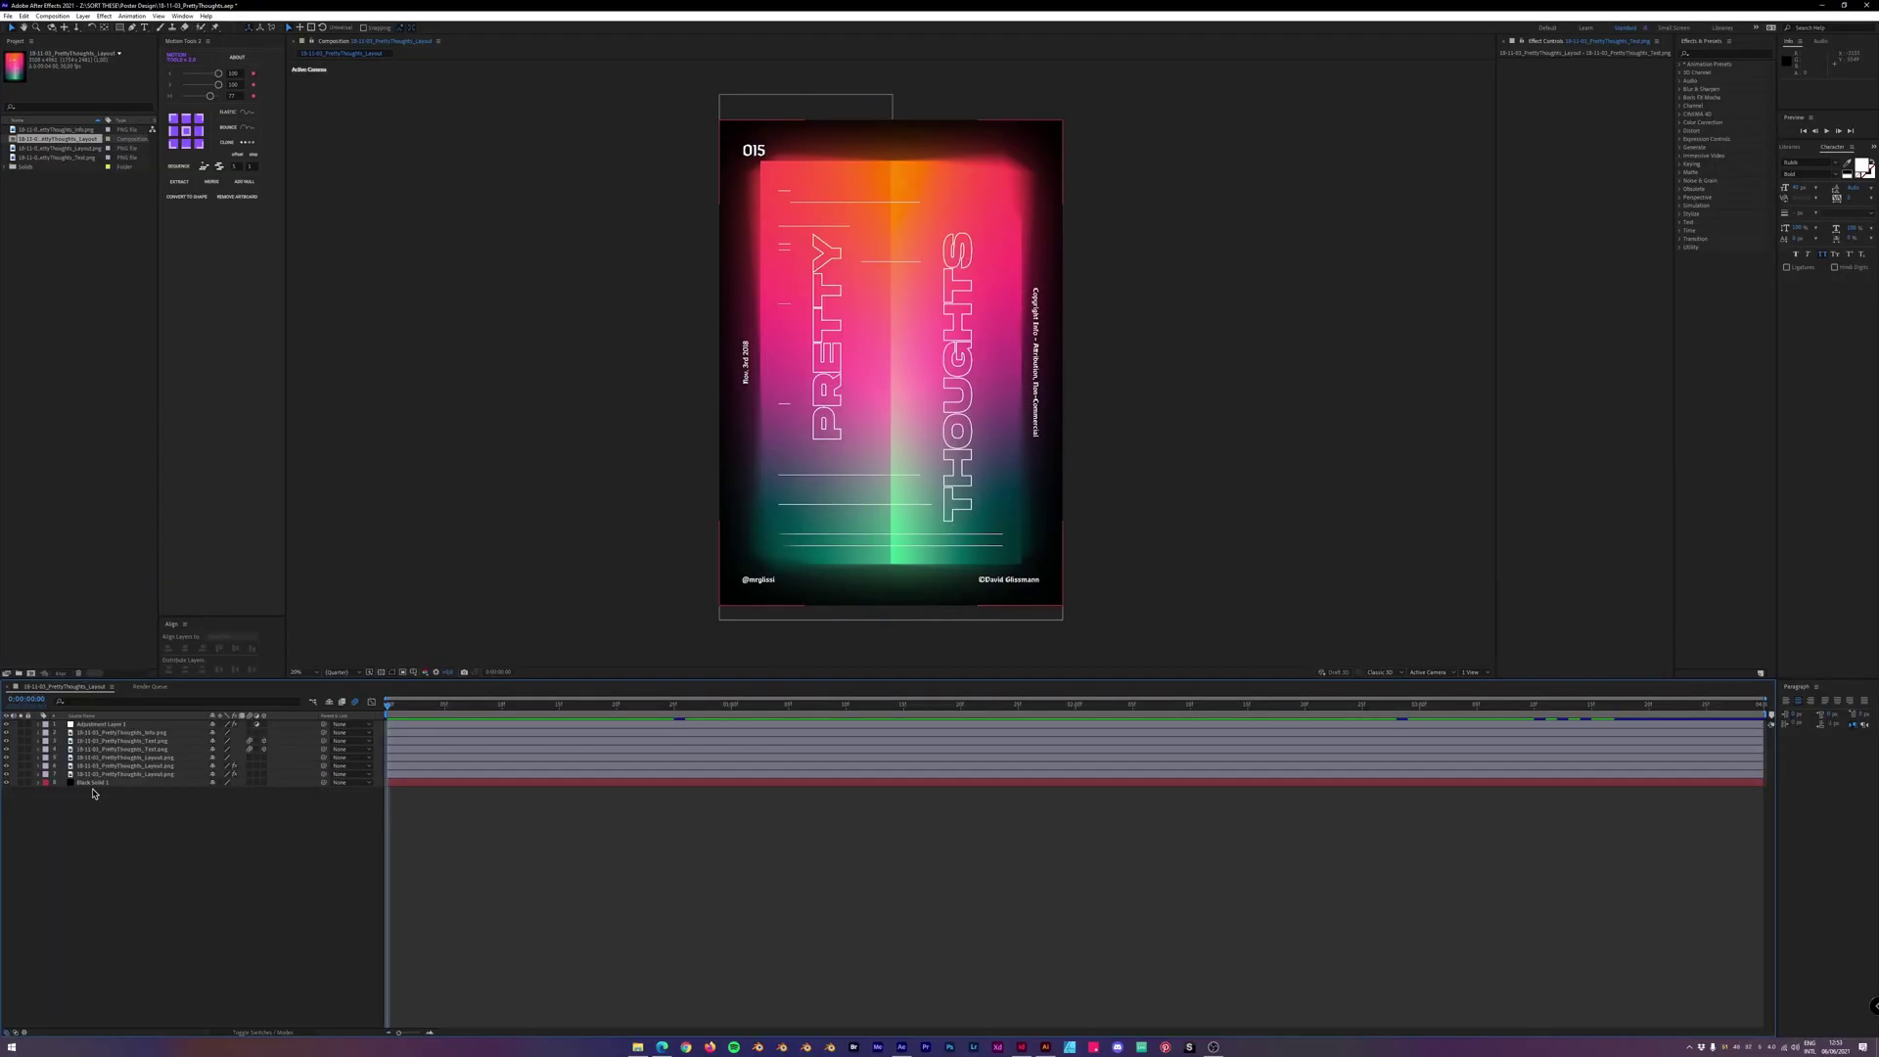
Select the adjustment layer and inspect its Color Profile Converter effect.
{"action": "left_click", "coordinate": [101, 725]}
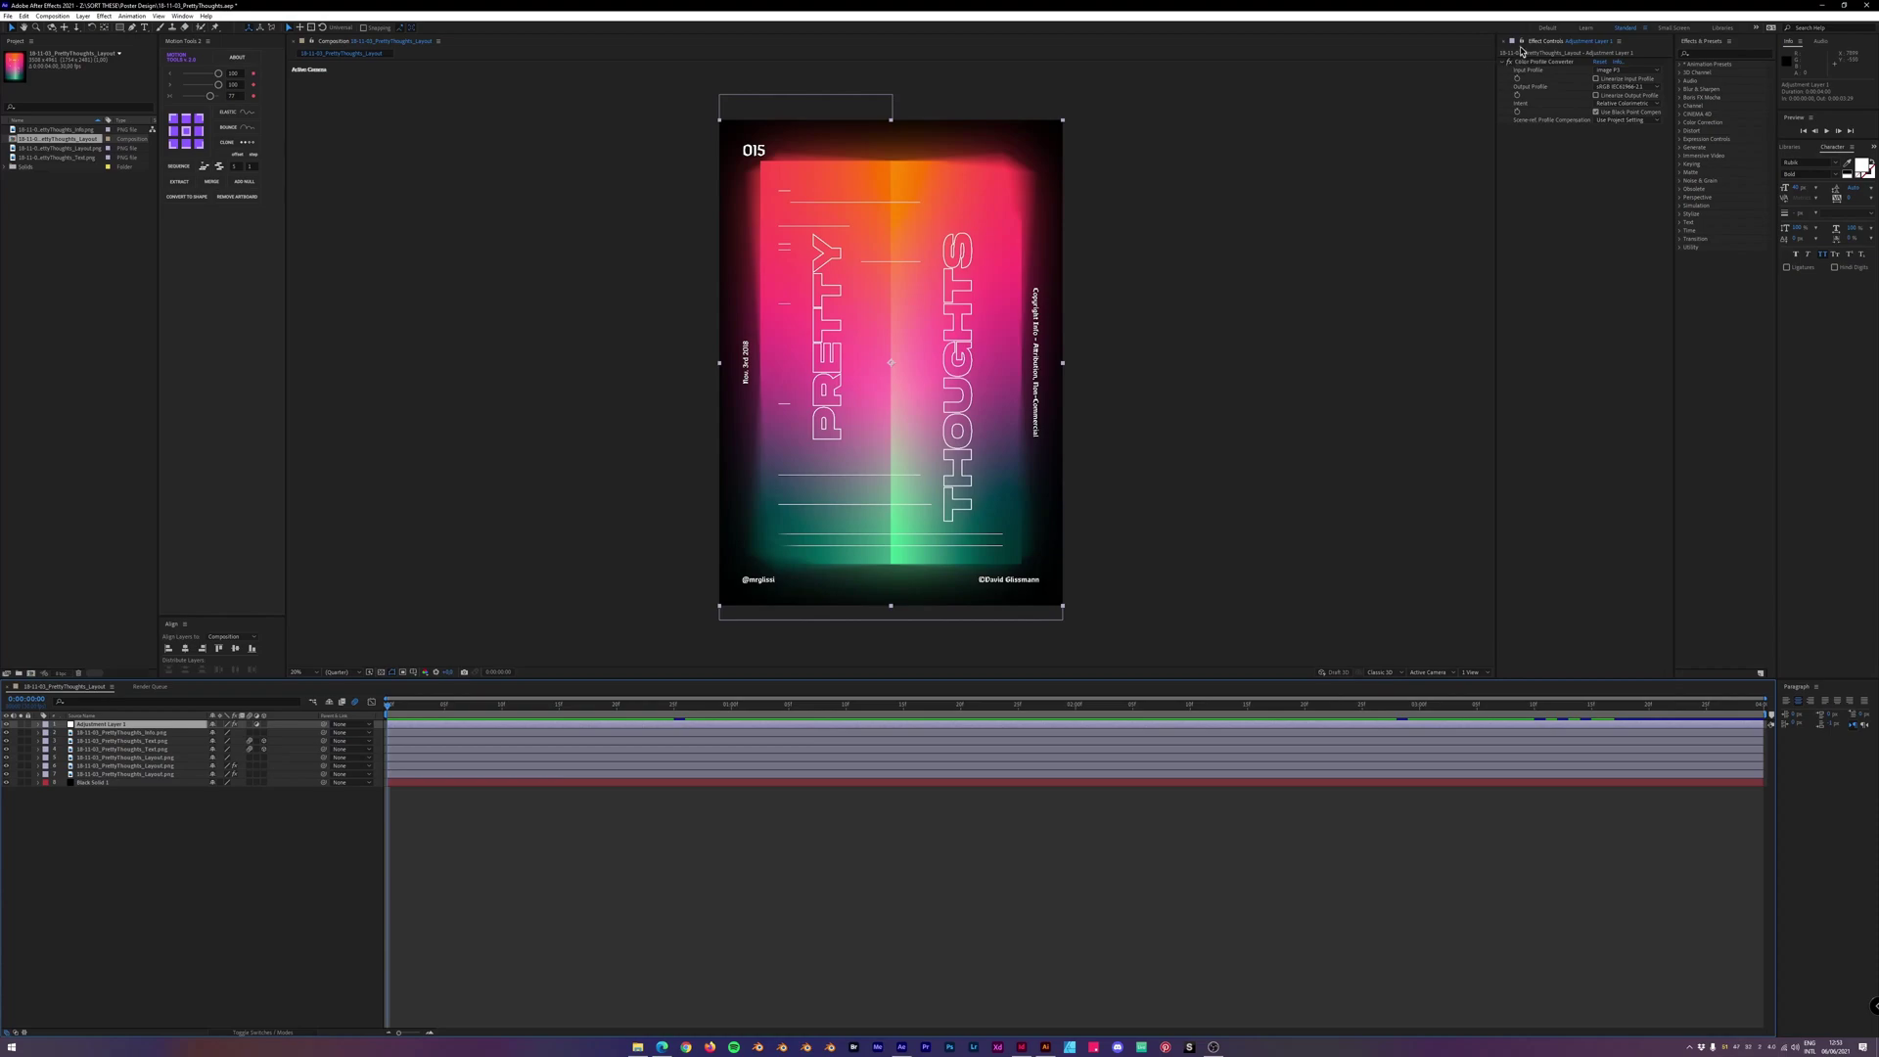
{"action": "left_click", "coordinate": [1510, 62]}
{"action": "left_click", "coordinate": [1510, 63]}
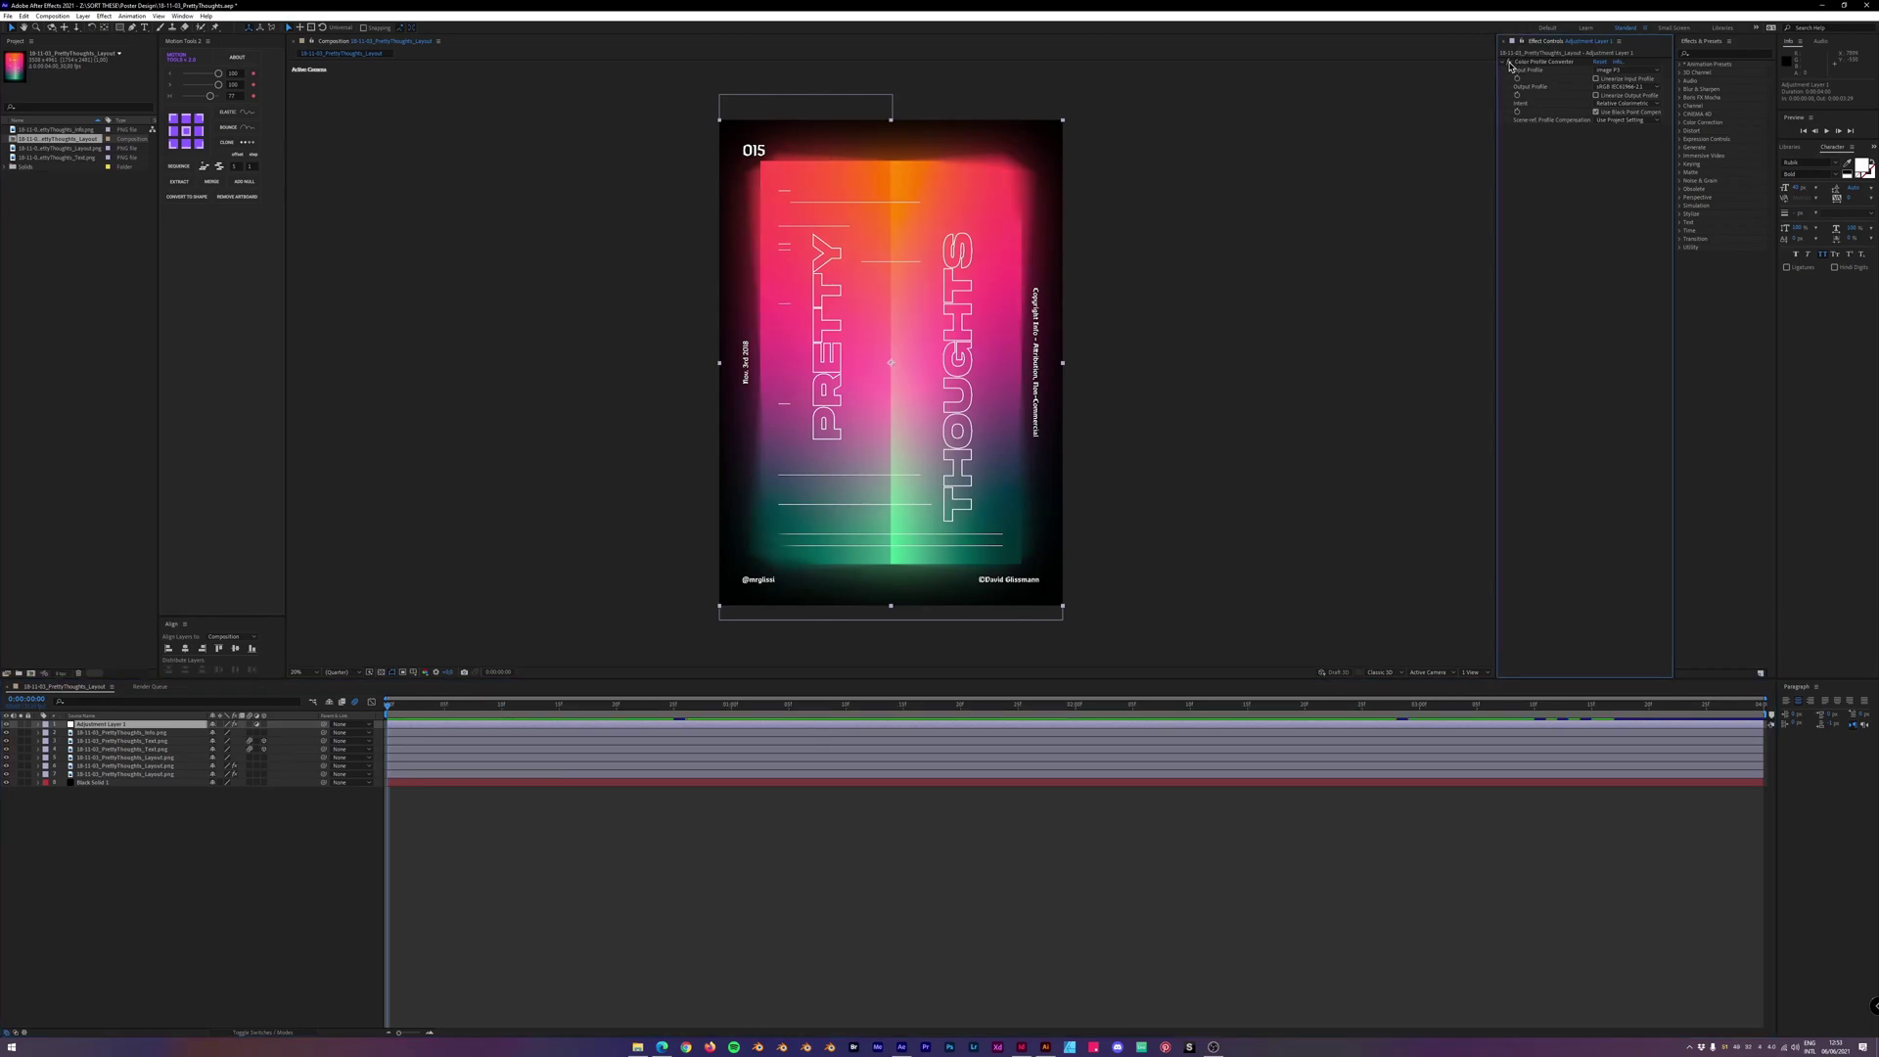
Hide the two Layout layers above the blurred bottom Layout layer and reveal the bottom layer's keyframes.
{"action": "left_click", "coordinate": [110, 774]}
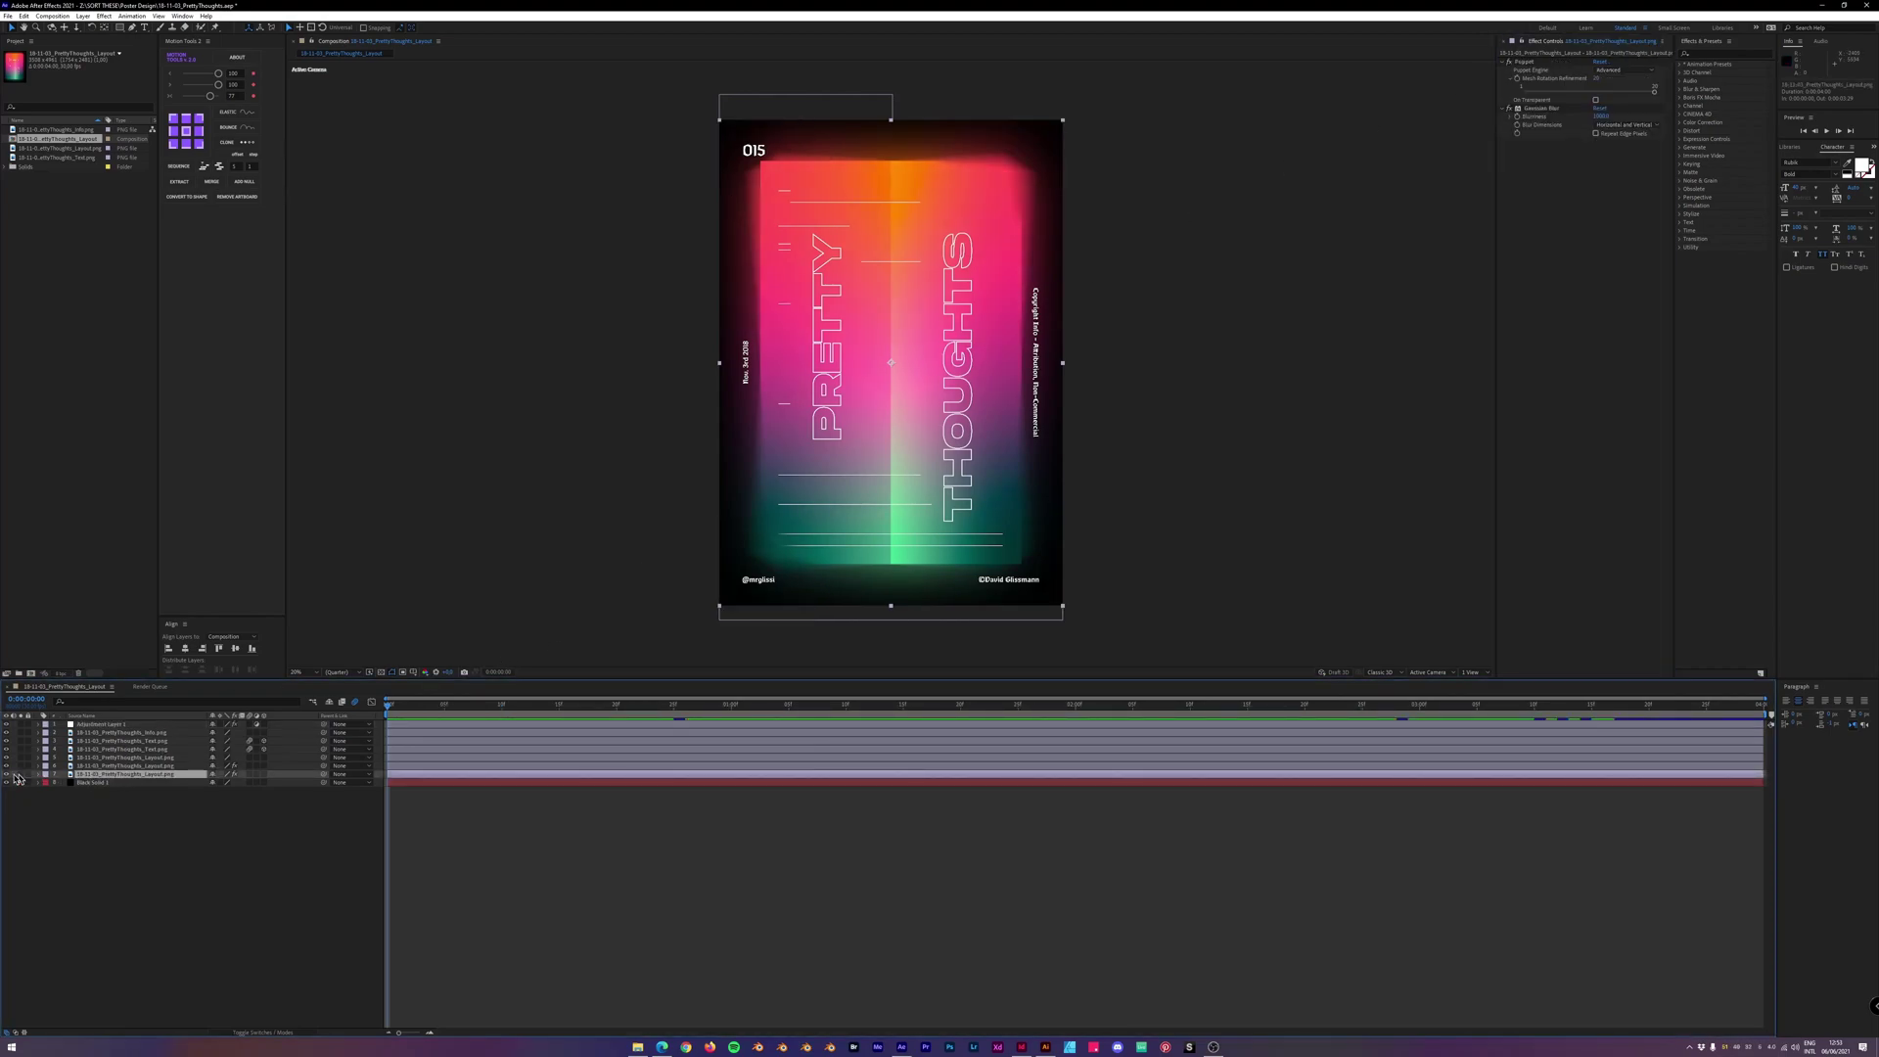
{"action": "left_click", "coordinate": [6, 766]}
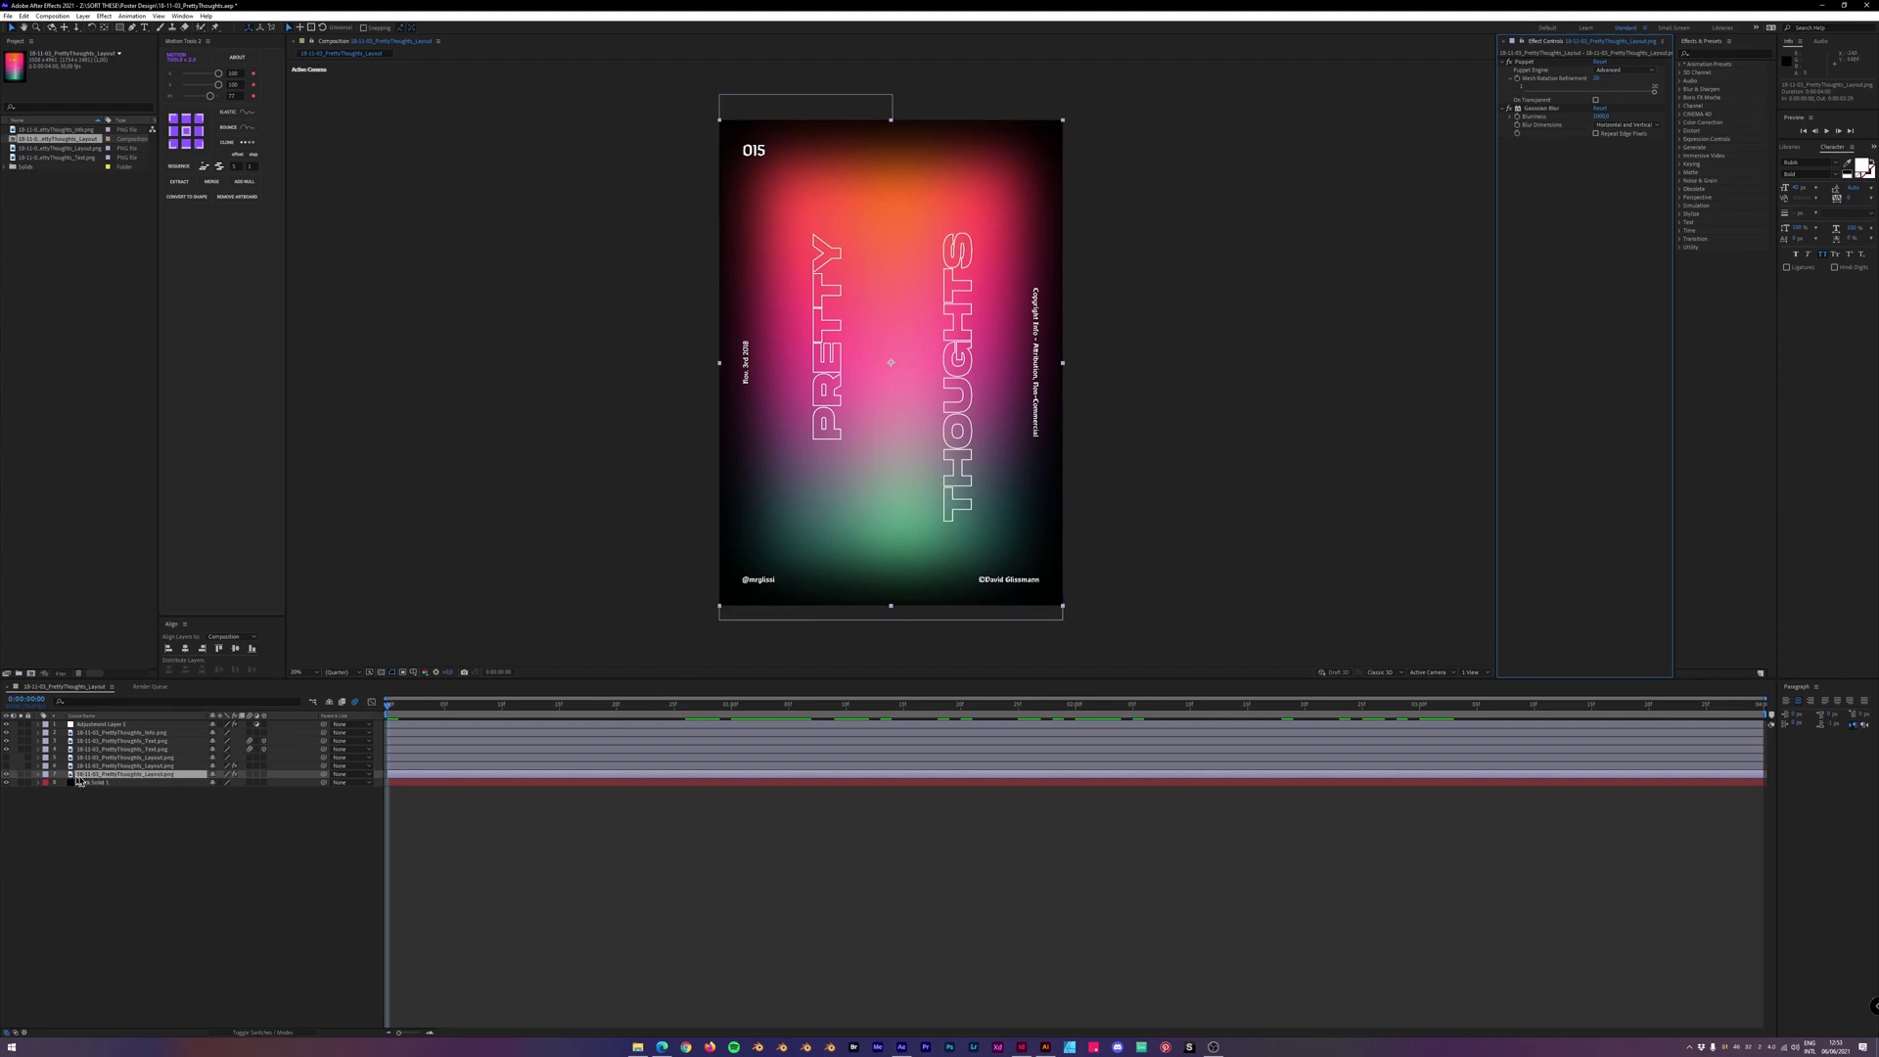
{"action": "key", "text": "u"}
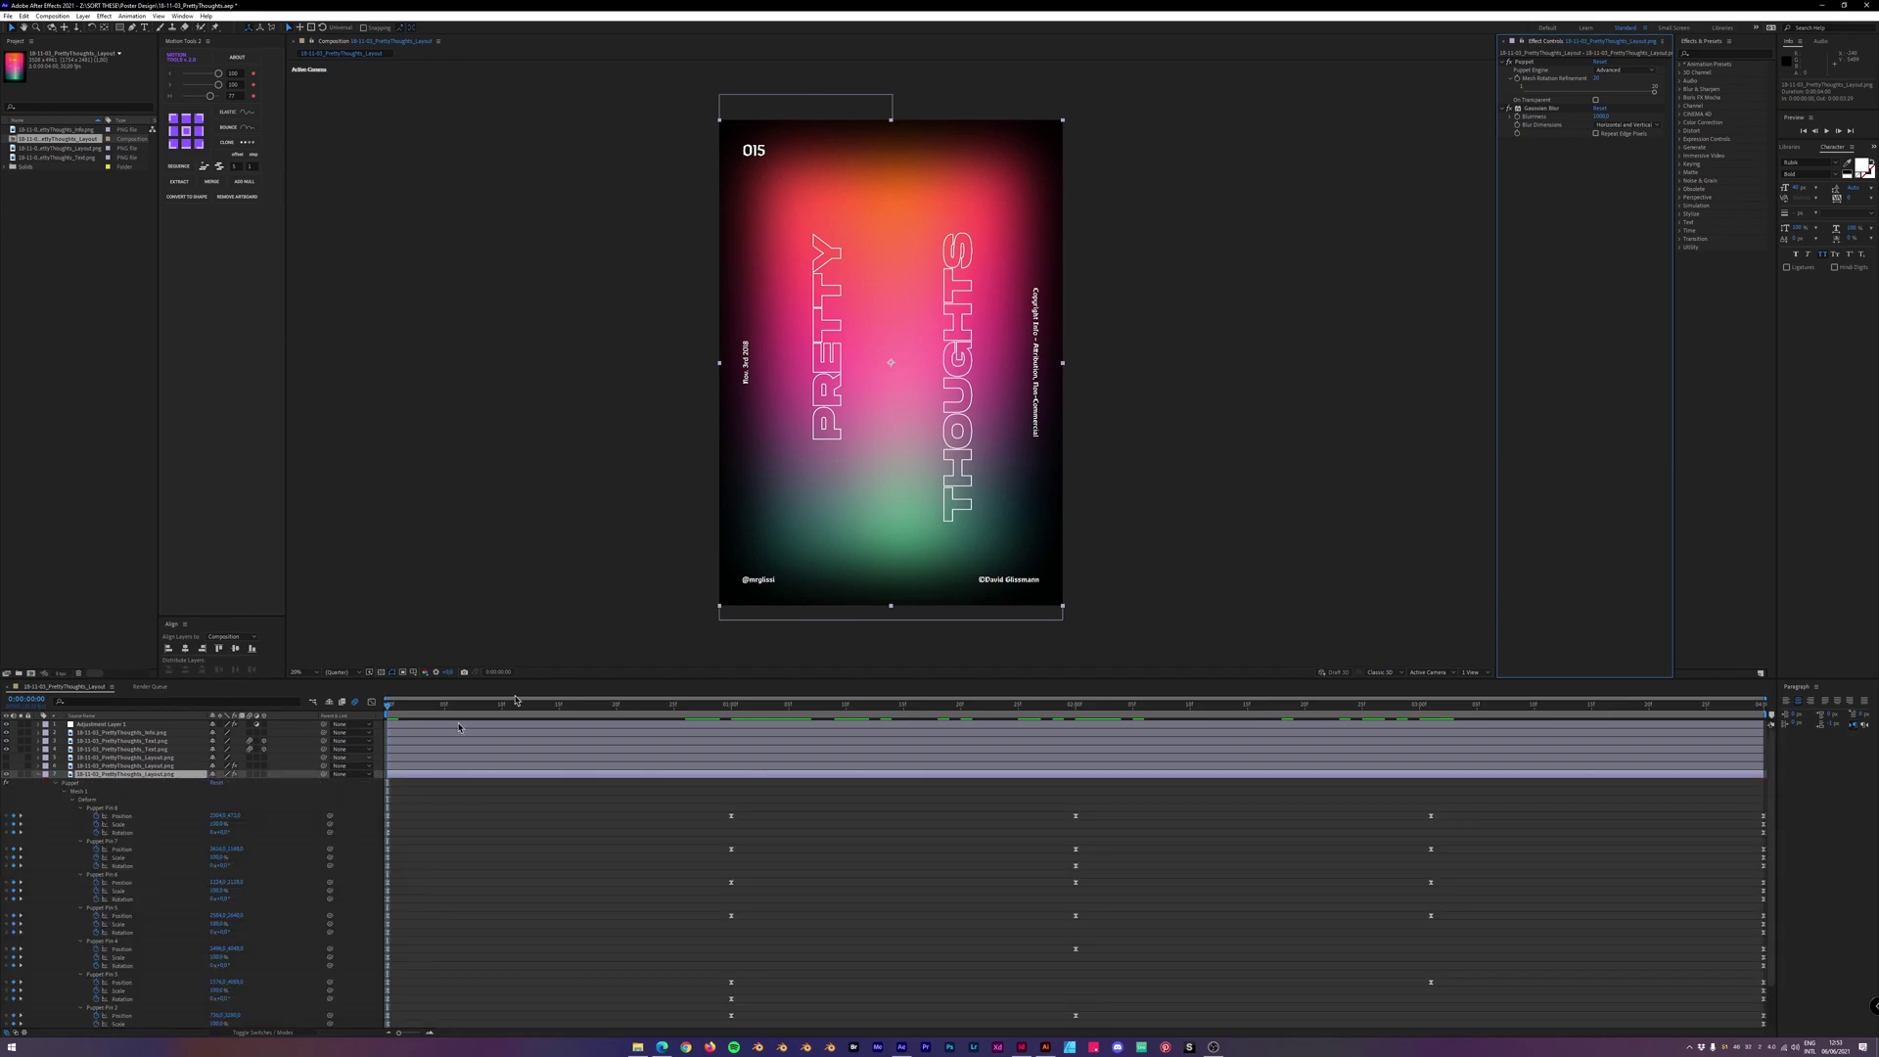
Display the Puppet effect's pins on the bottom Layout layer and select the pin above the word PRETTY.
{"action": "left_click", "coordinate": [1529, 63]}
{"action": "key", "text": "super"}
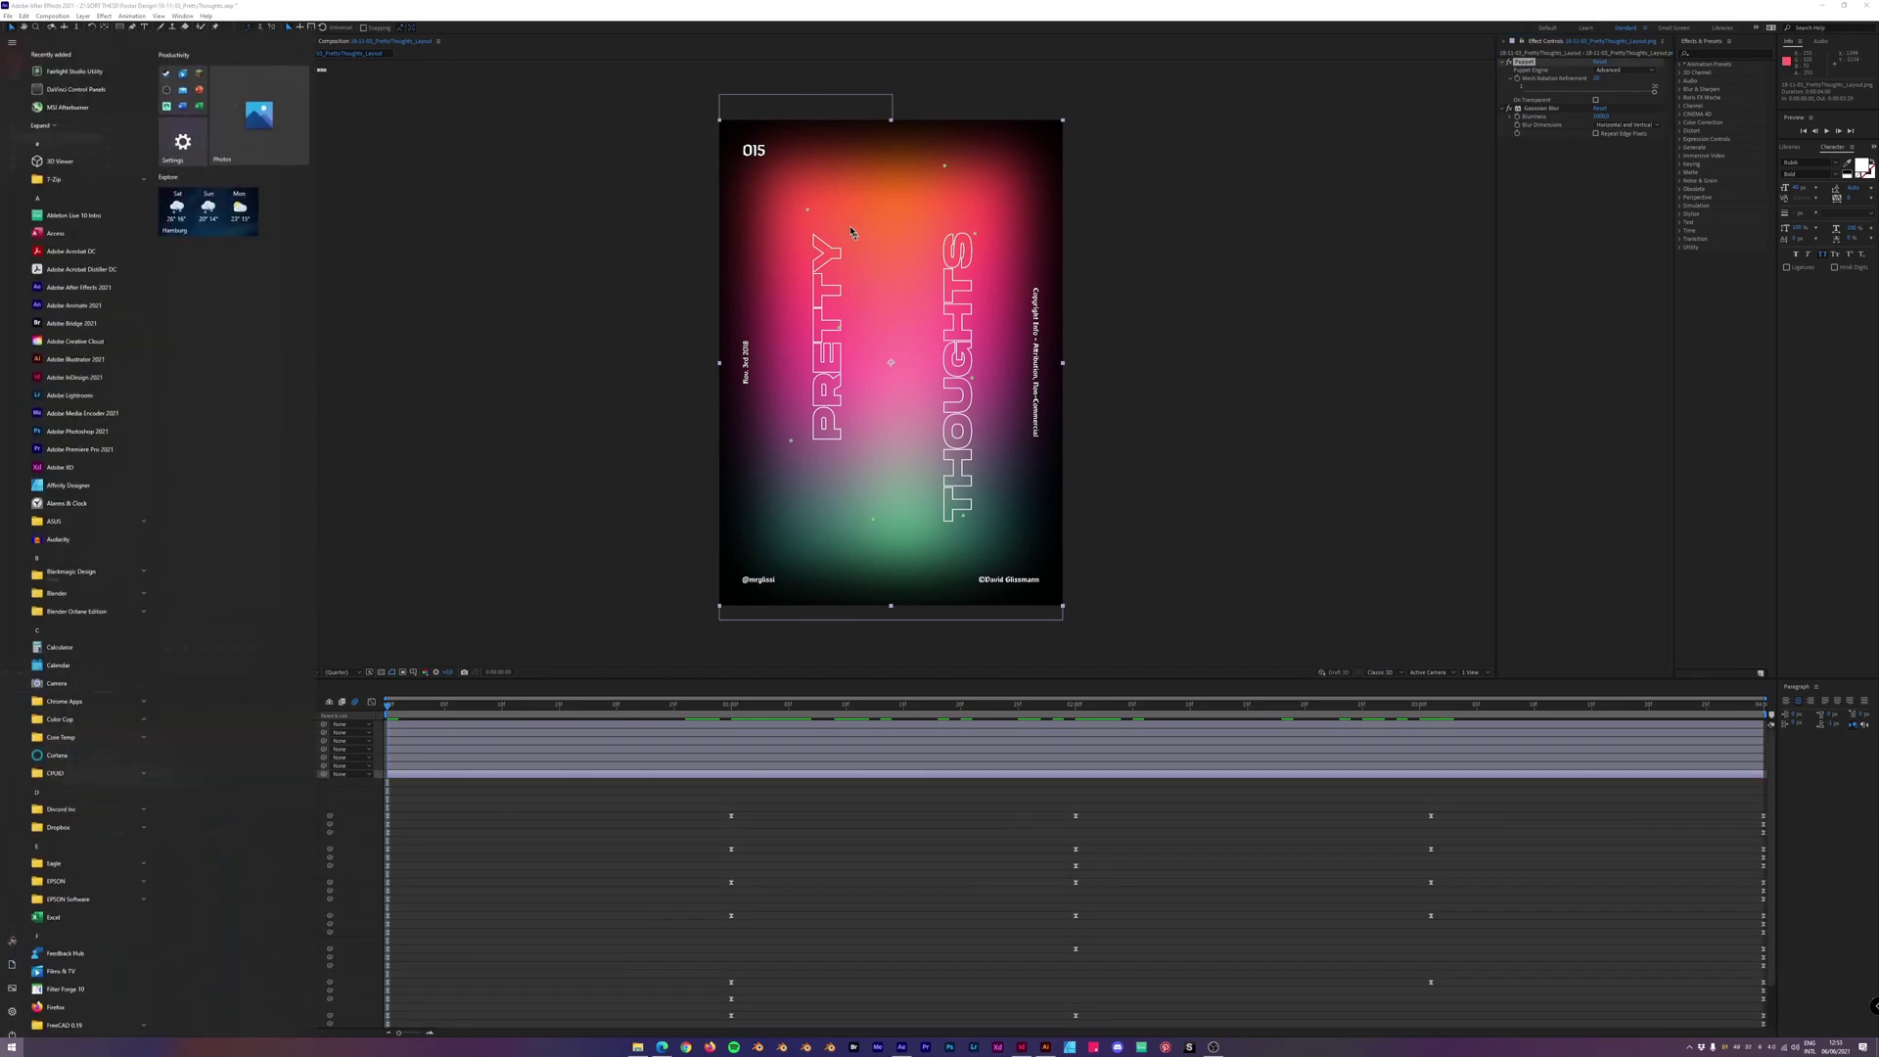
{"action": "left_click", "coordinate": [684, 231]}
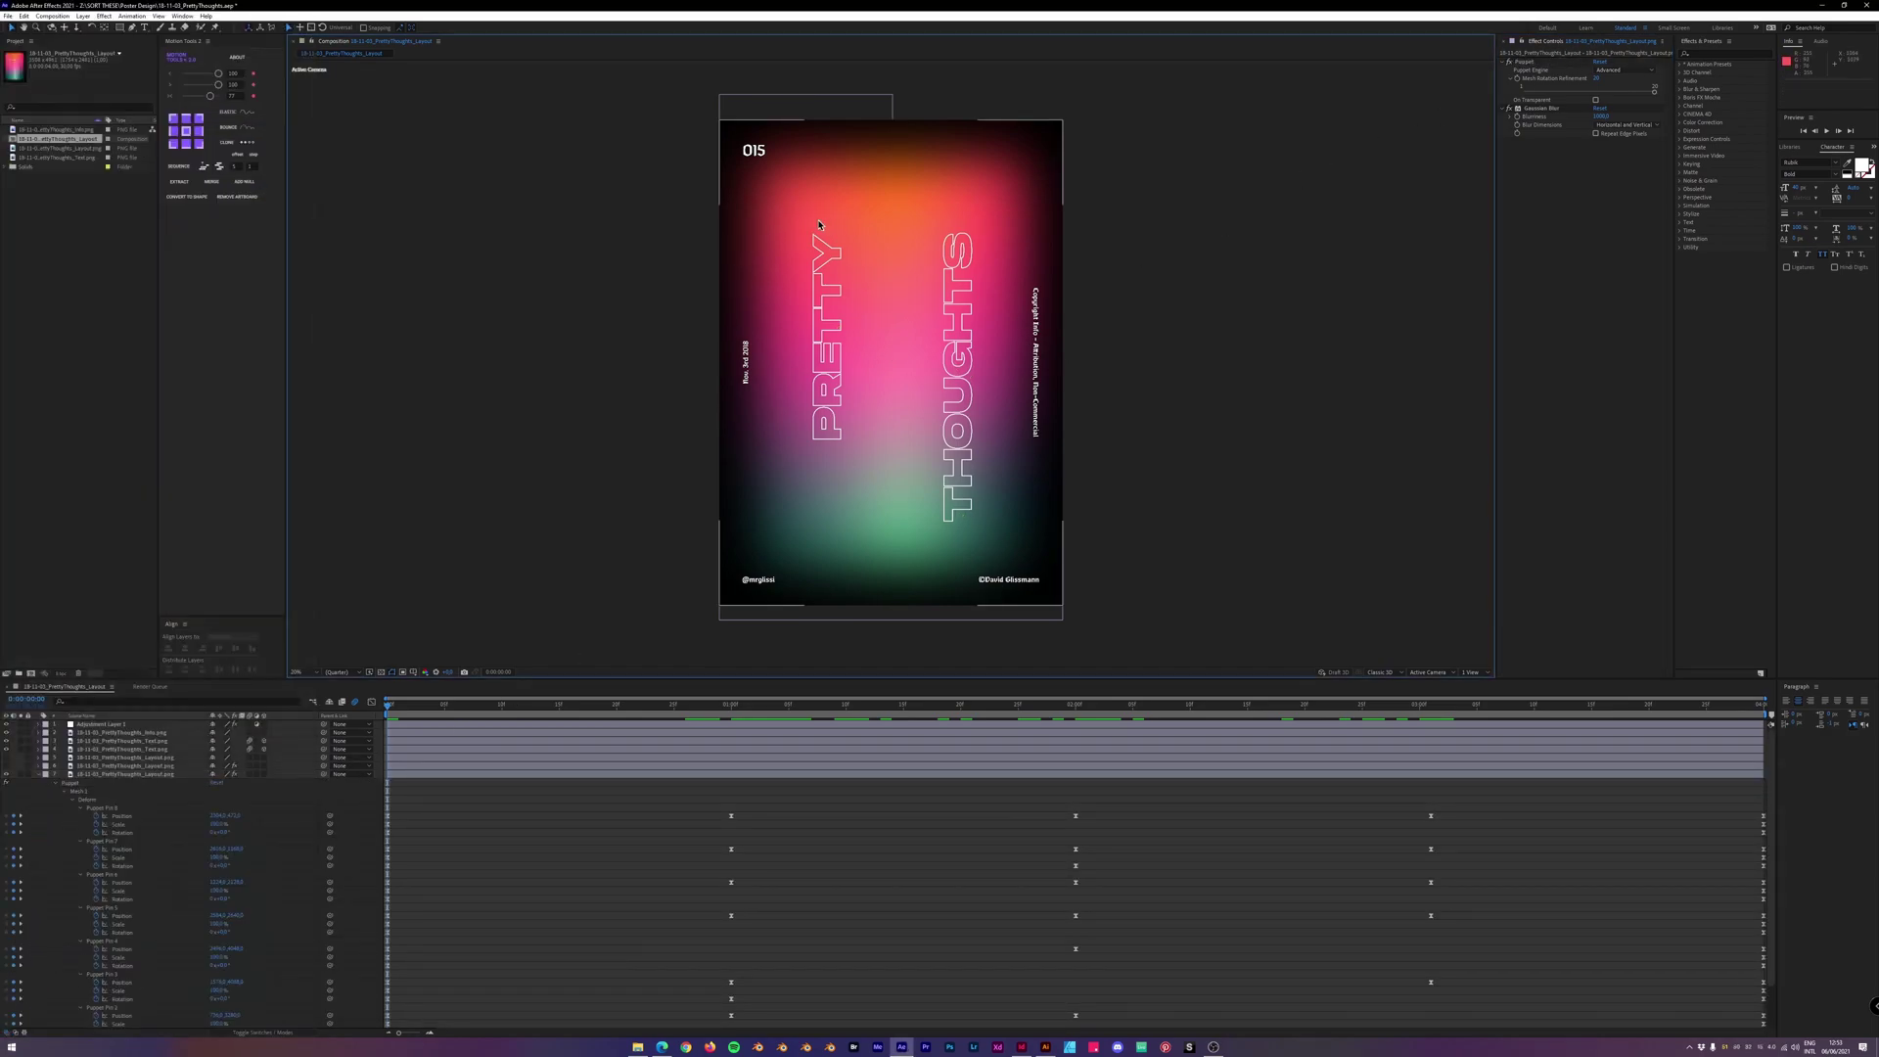
{"action": "left_click", "coordinate": [1525, 61]}
{"action": "left_click", "coordinate": [808, 211]}
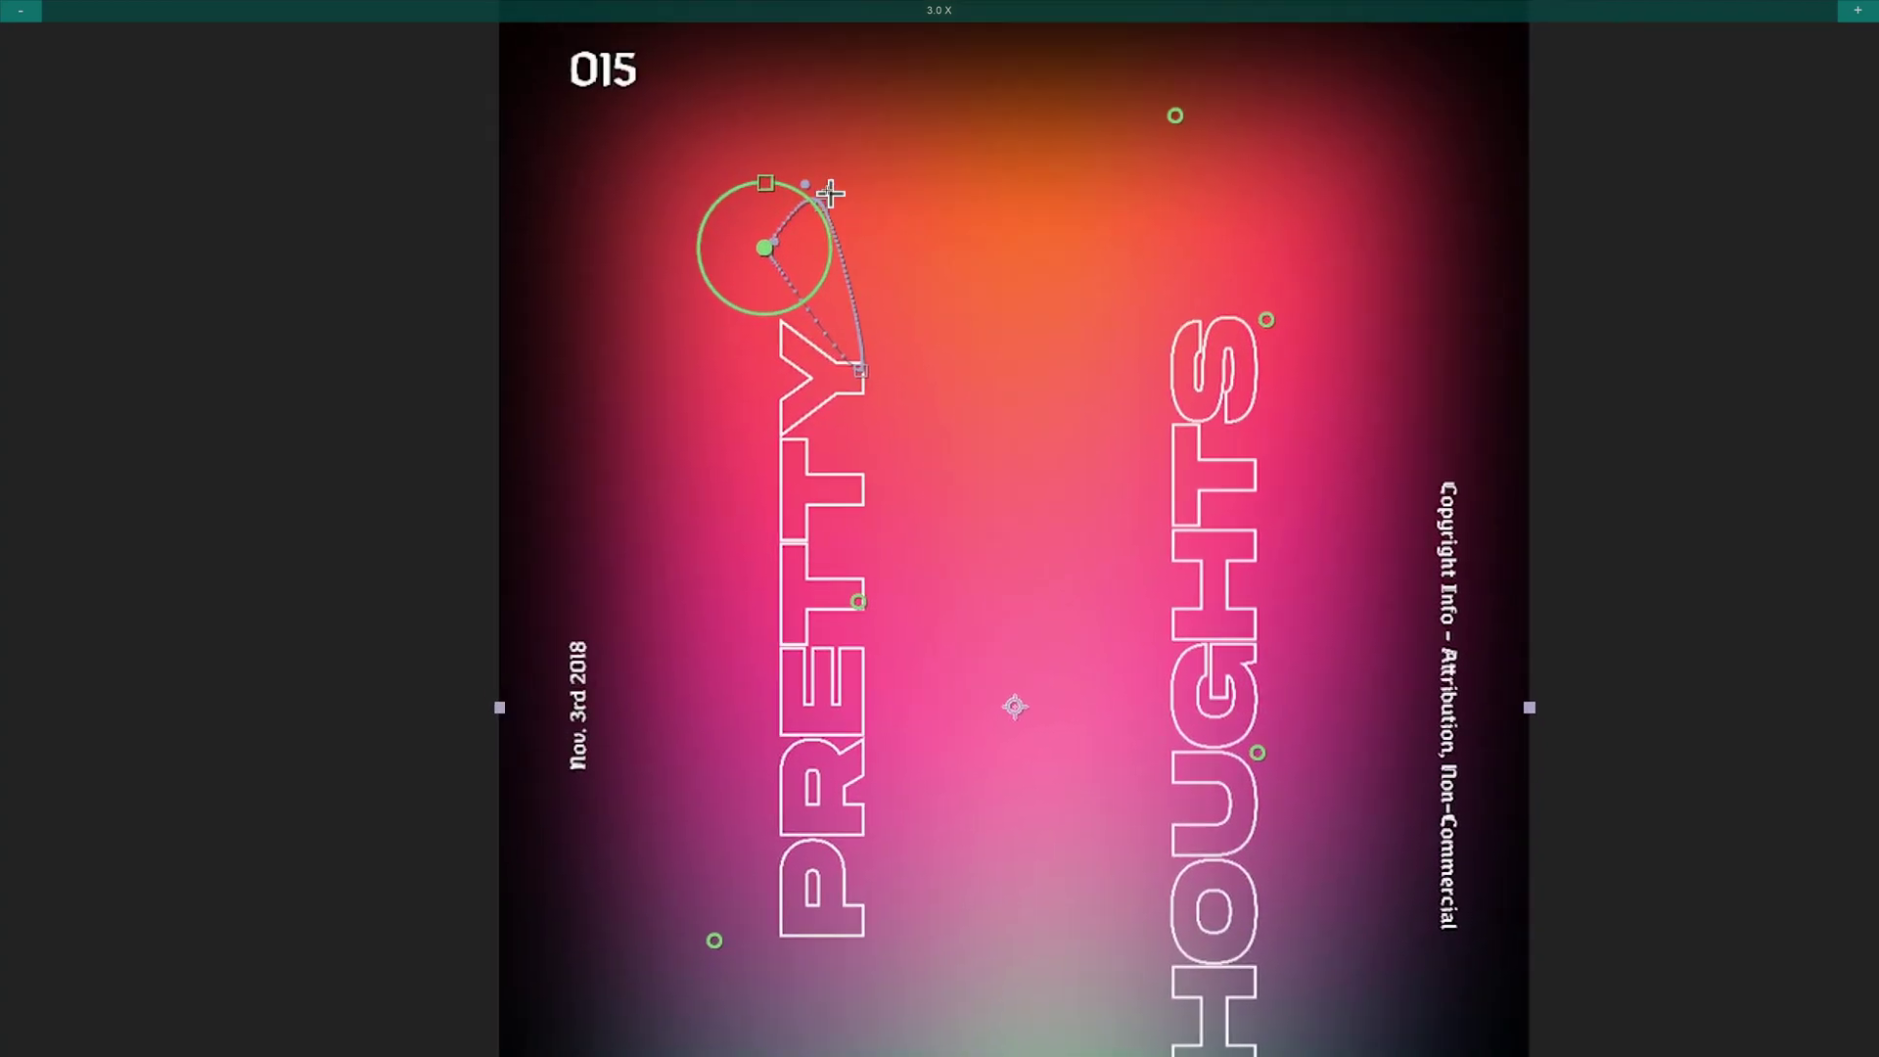
Play and scrub the puppet pin animation, comparing its first and last frames, and return to the start.
{"action": "key", "text": "space"}
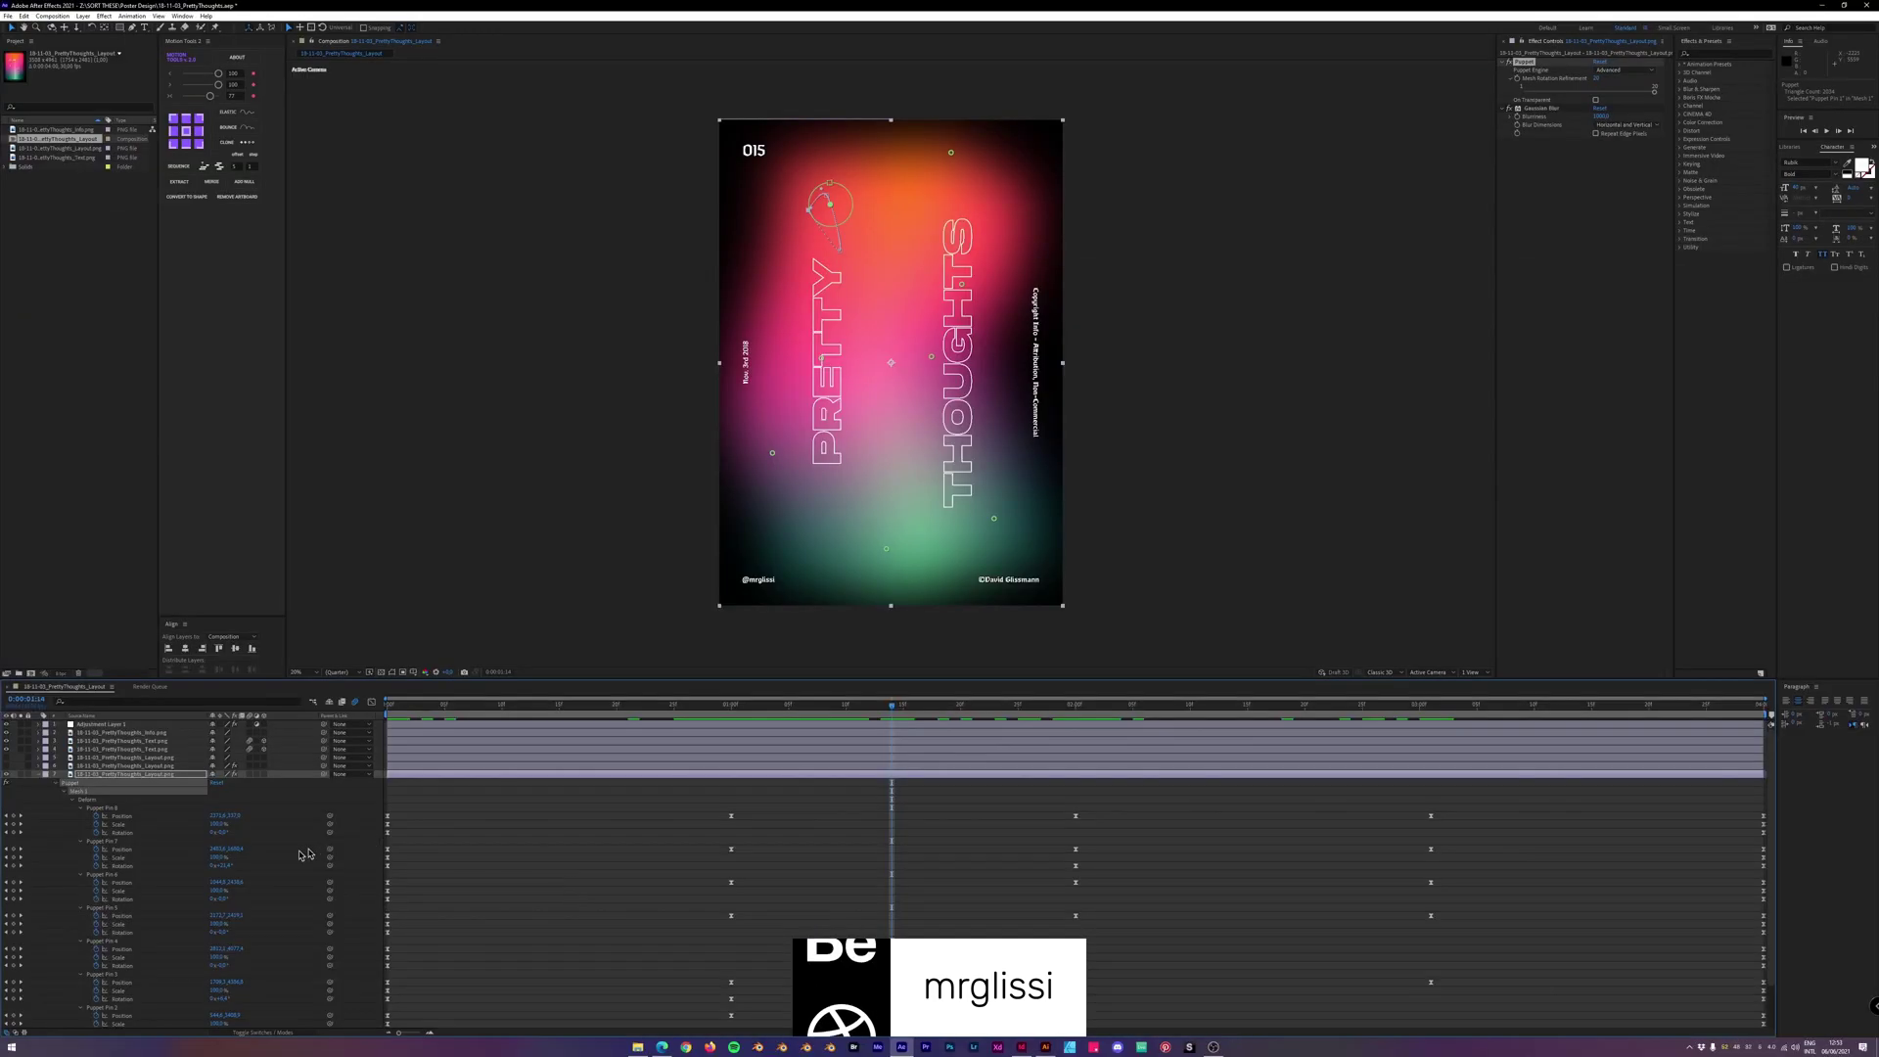
{"action": "left_click", "coordinate": [384, 707]}
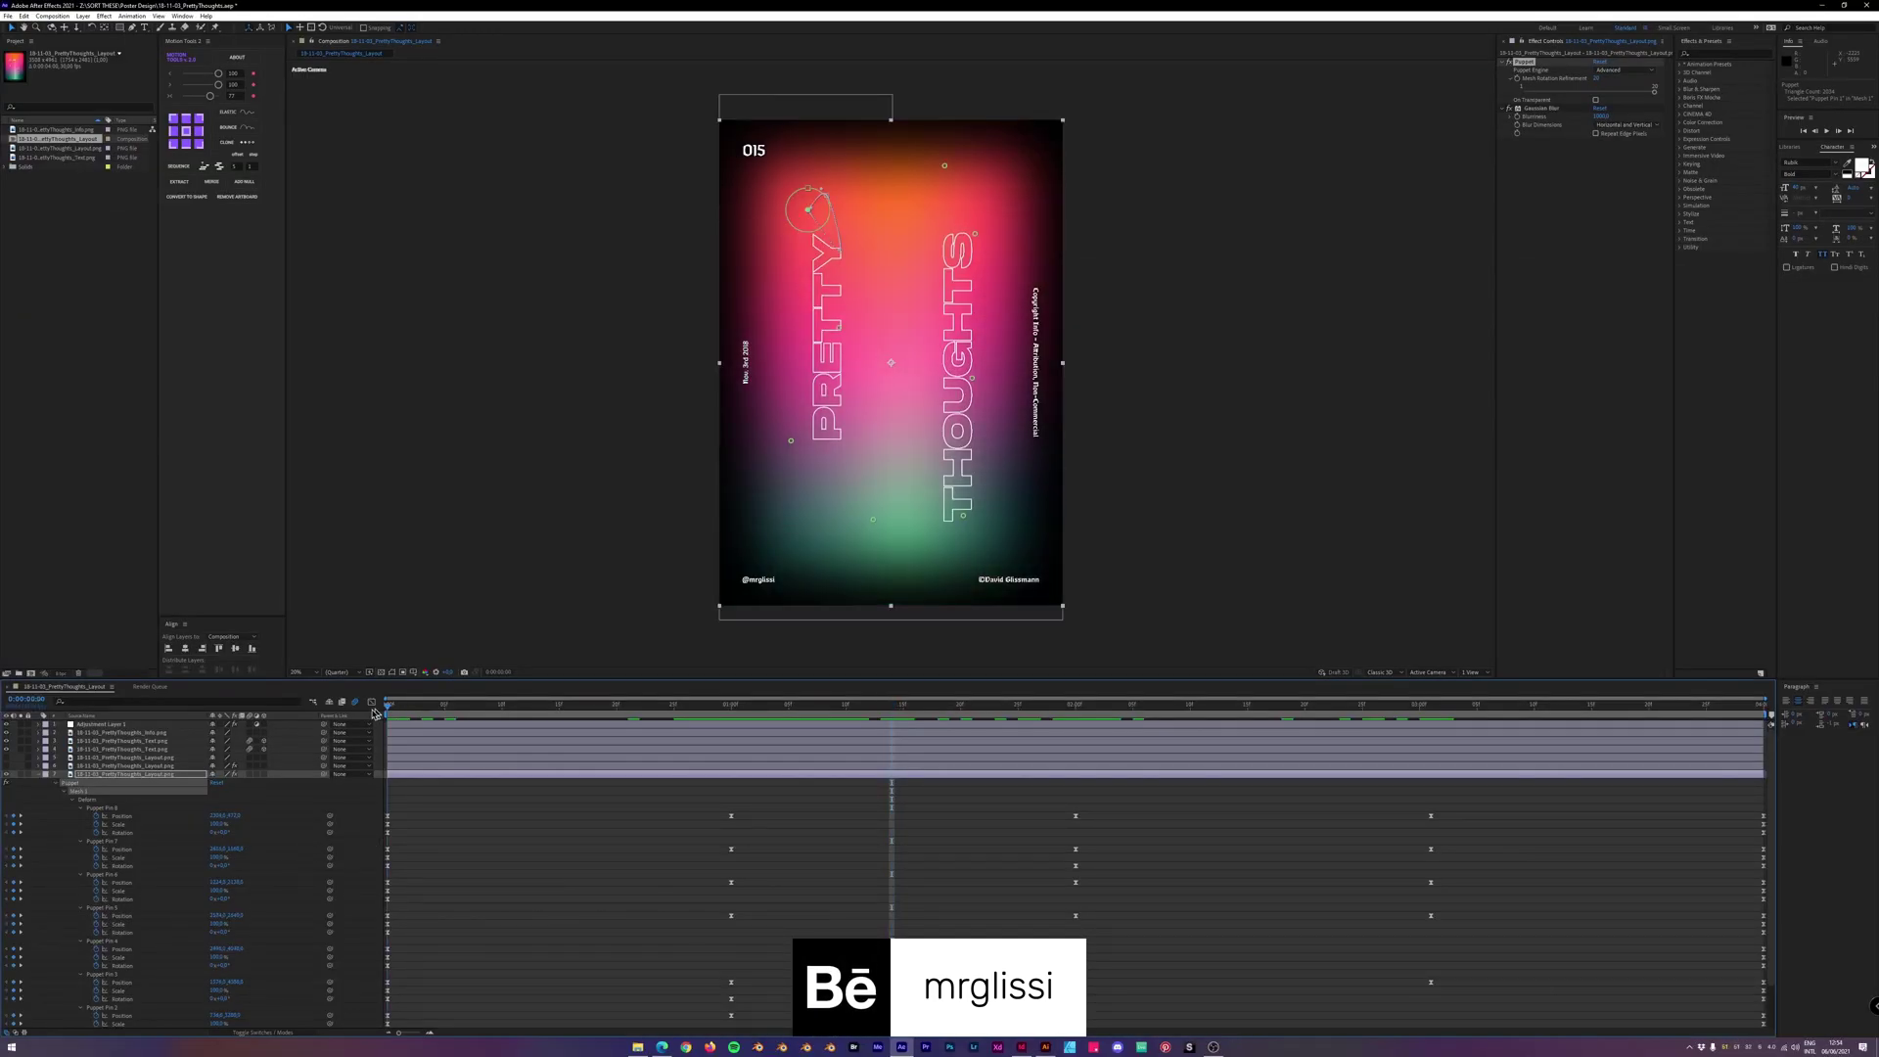
{"action": "left_click", "coordinate": [1765, 707]}
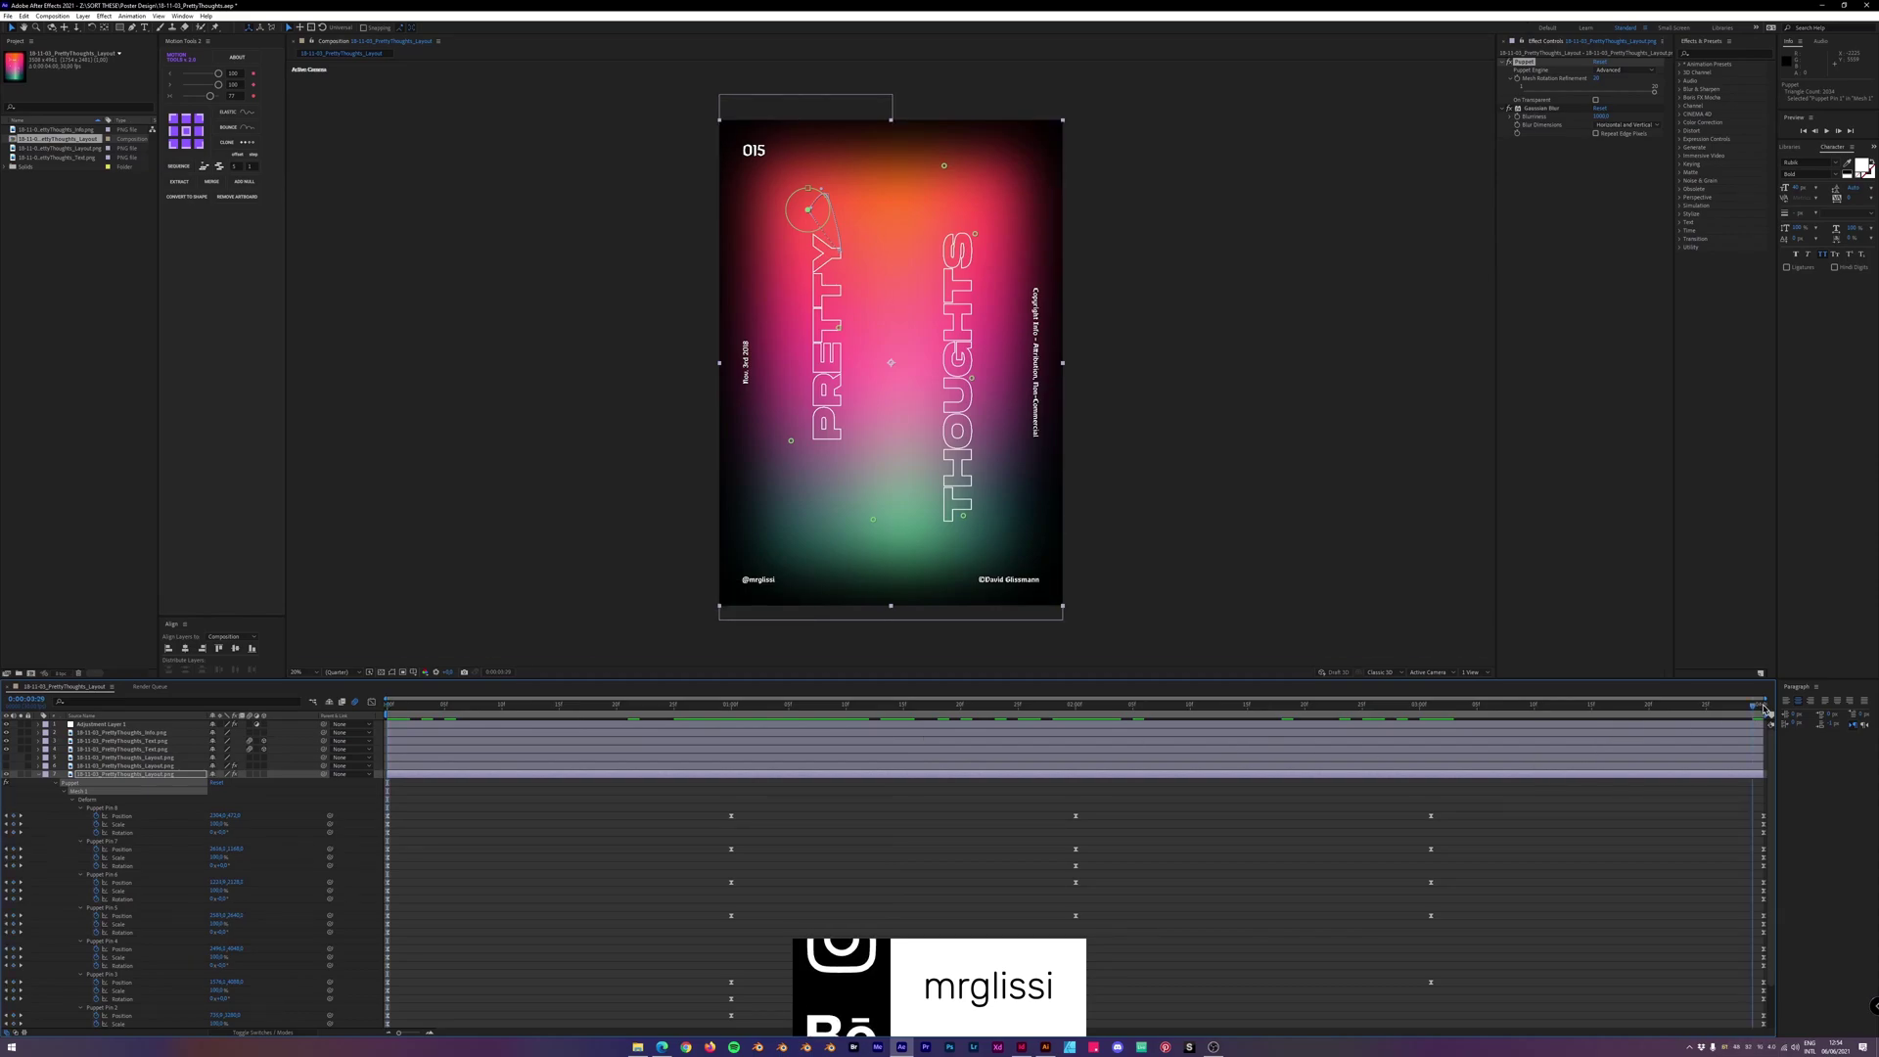
{"action": "left_click", "coordinate": [684, 707]}
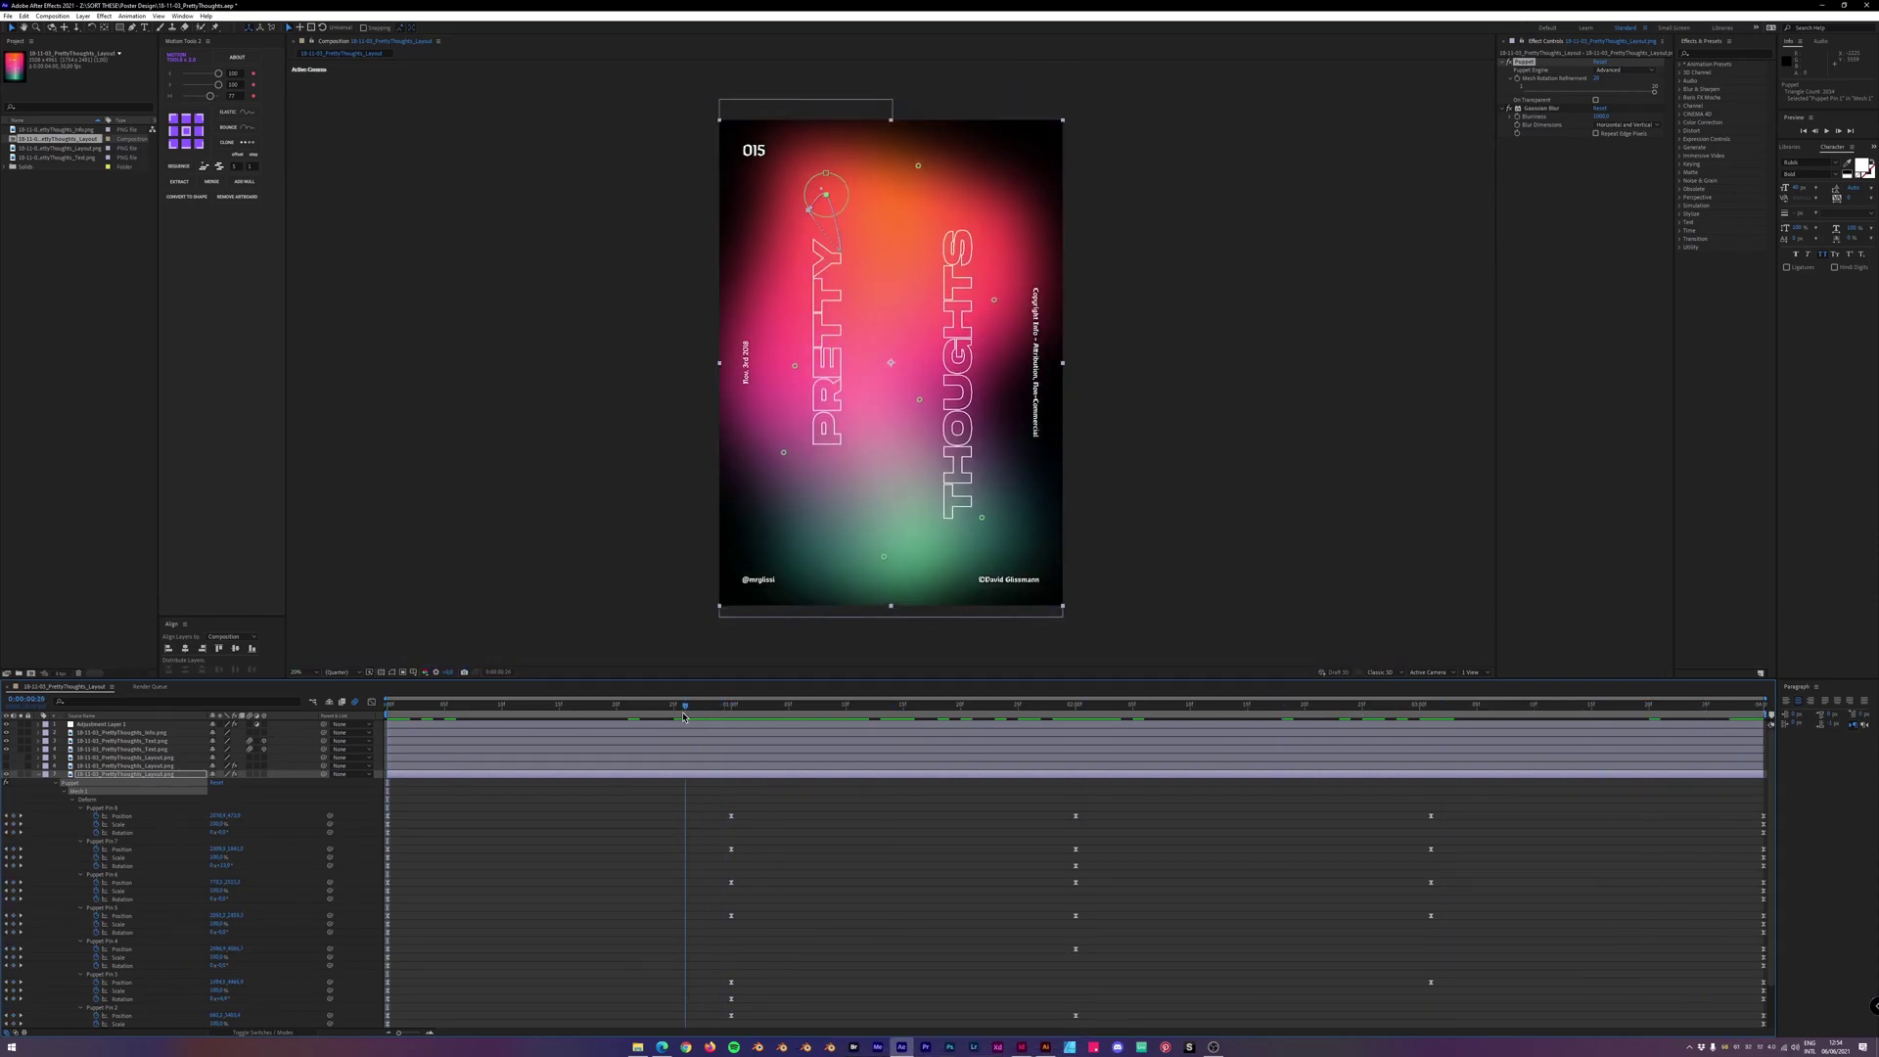
{"action": "left_click", "coordinate": [407, 707]}
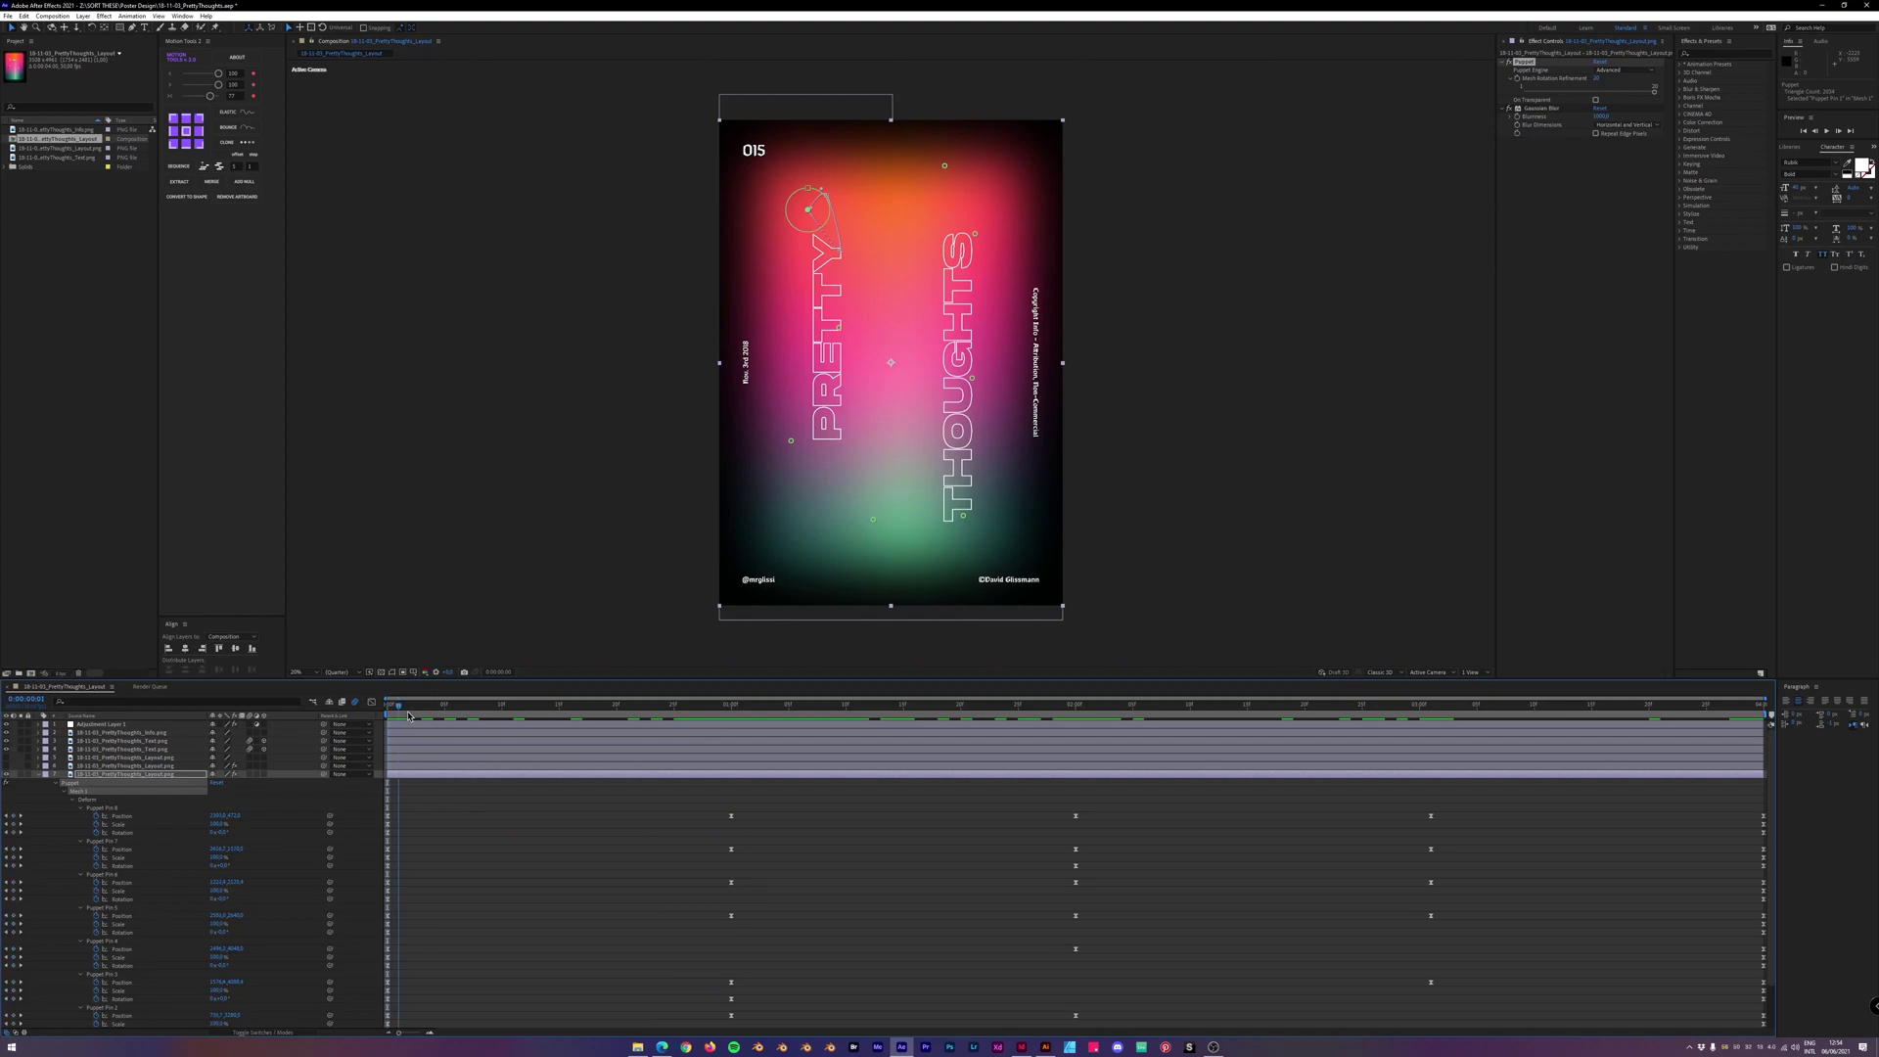
{"action": "left_click_drag", "start_coordinate": [408, 713], "coordinate": [368, 713]}
Select the puppet pins' second column of keyframes and examine their curves in the Graph Editor.
{"action": "left_click", "coordinate": [861, 834]}
{"action": "left_click_drag", "start_coordinate": [799, 795], "coordinate": [555, 1001]}
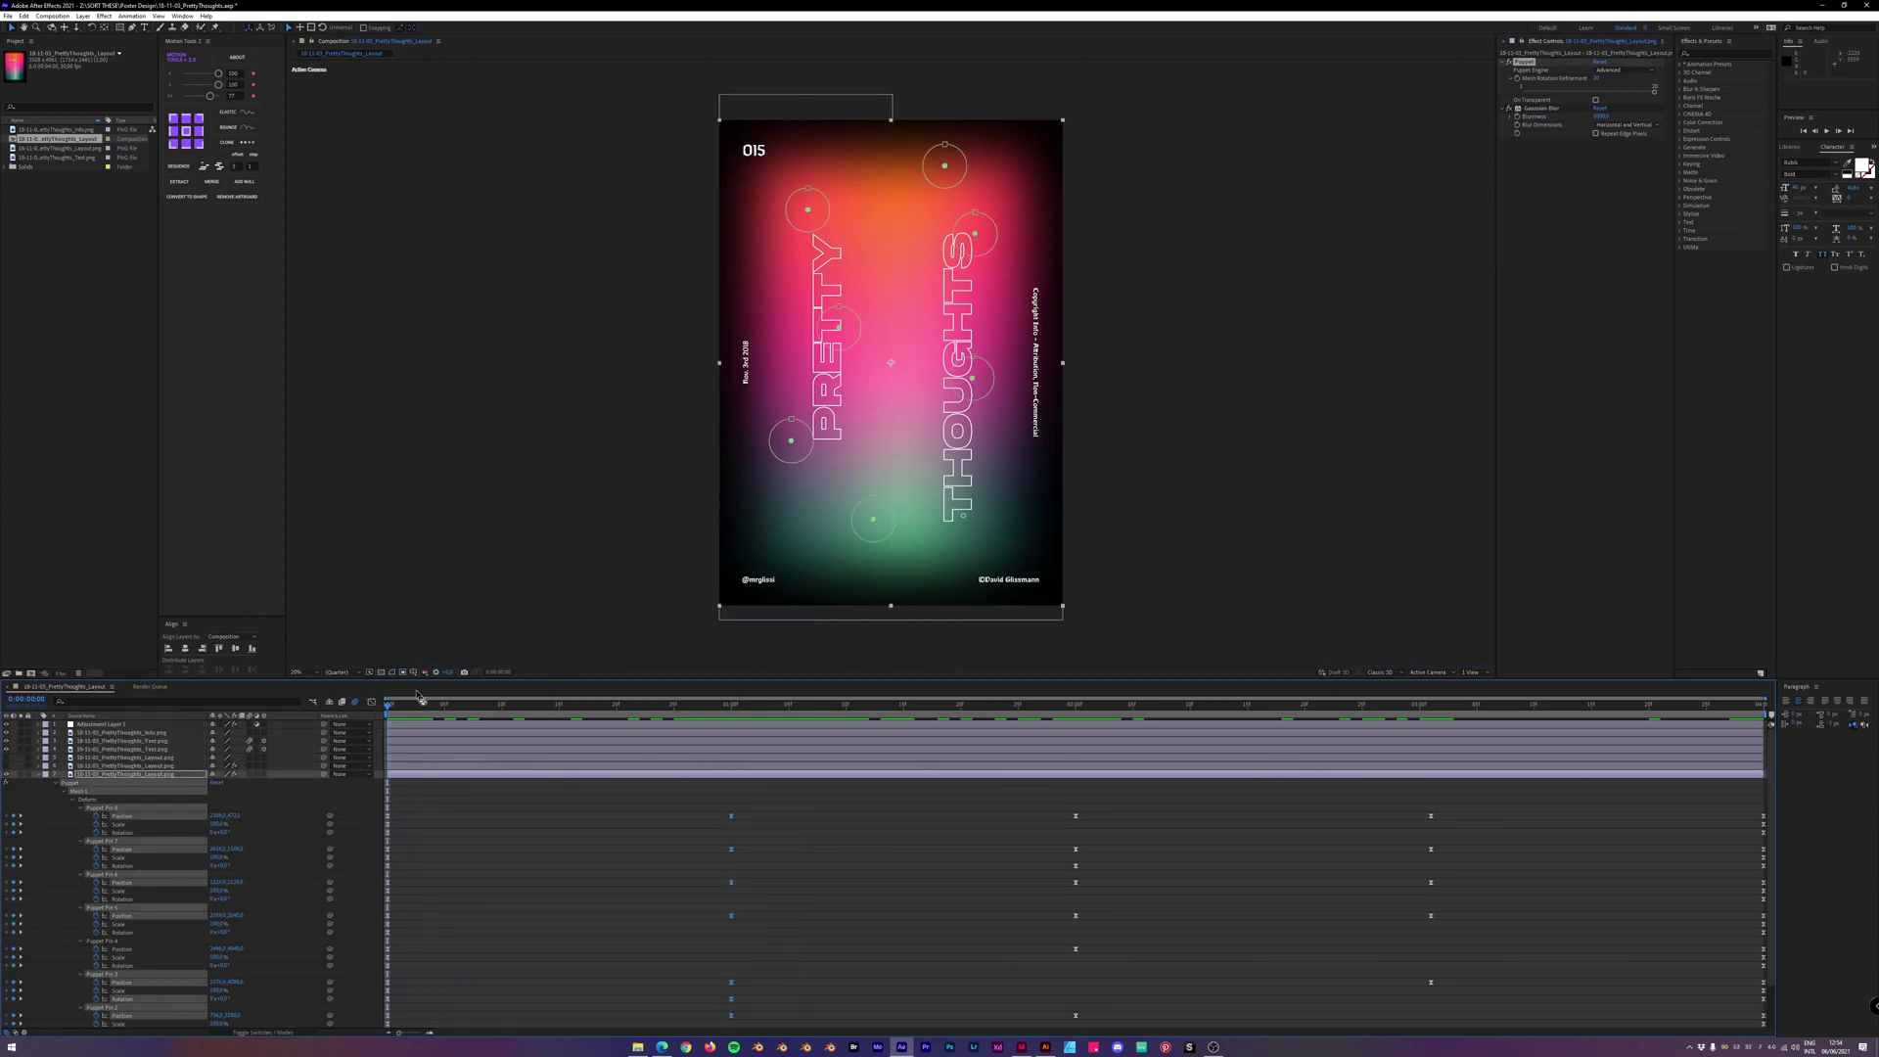
{"action": "left_click", "coordinate": [373, 705]}
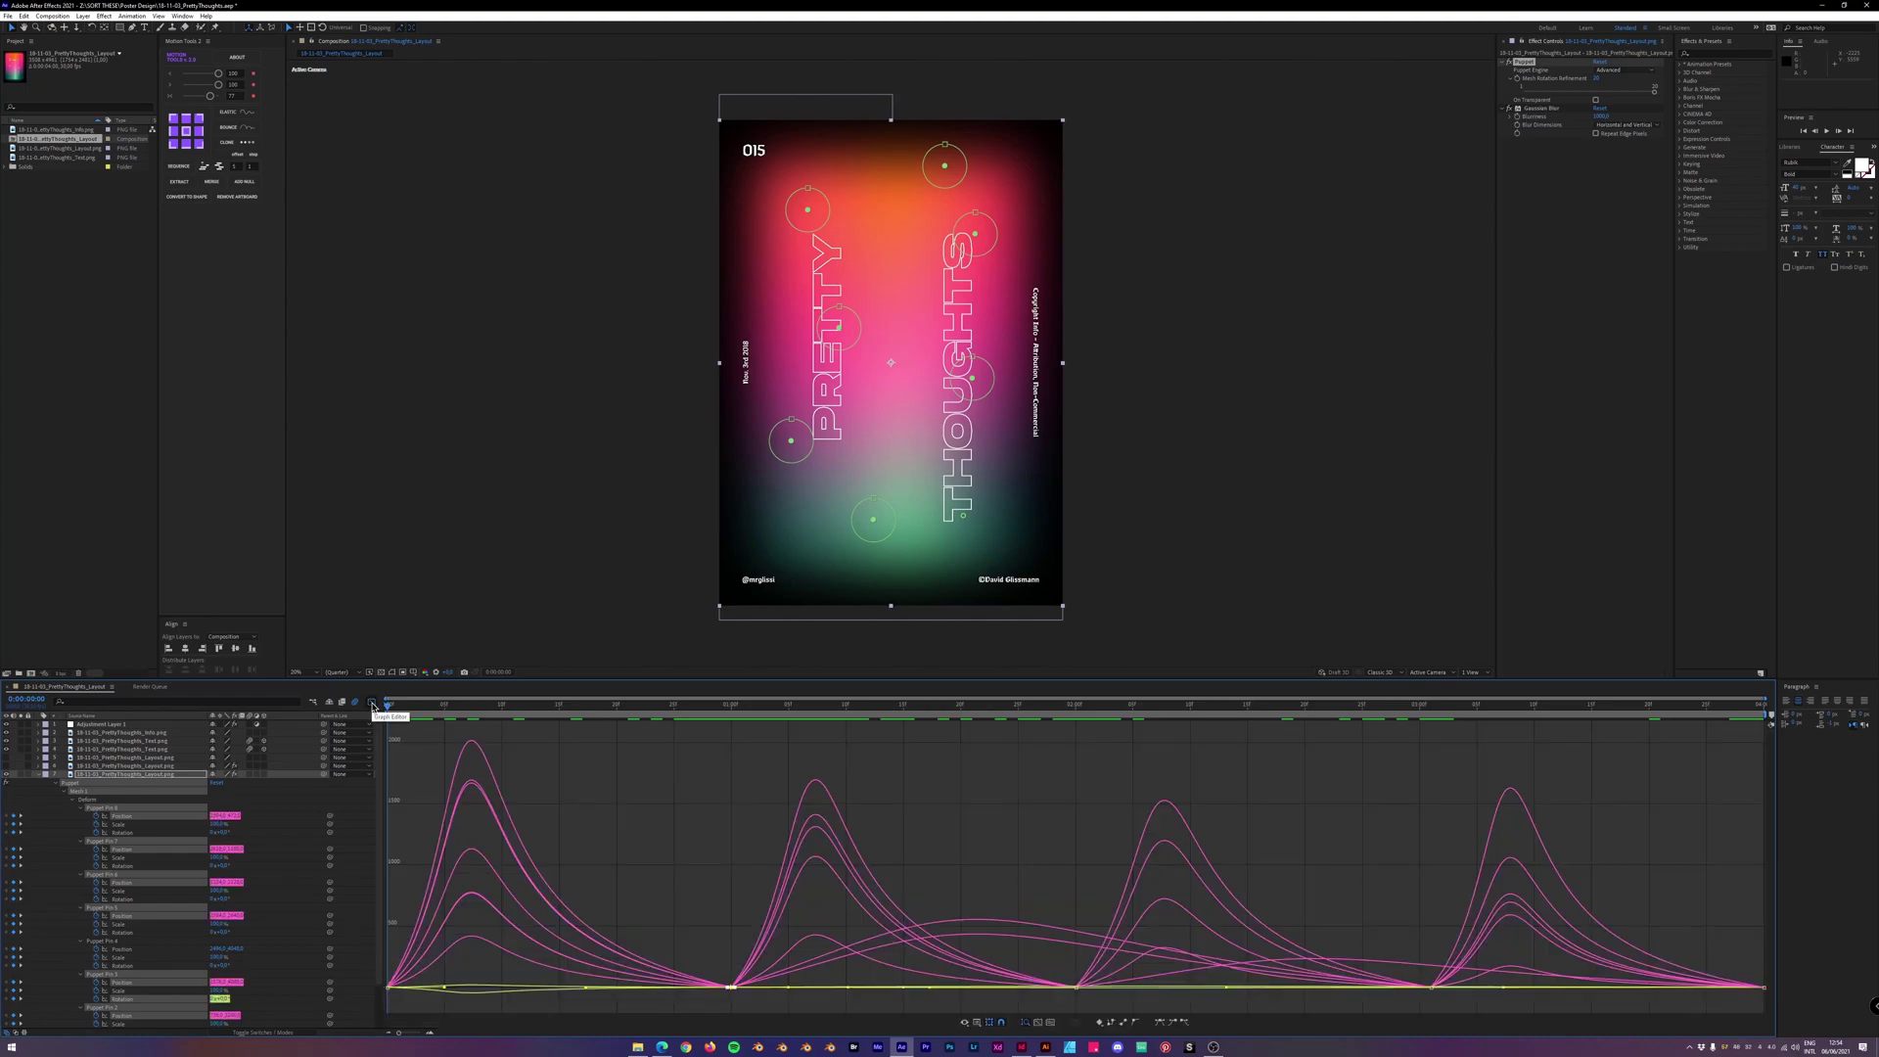
{"action": "left_click", "coordinate": [373, 705]}
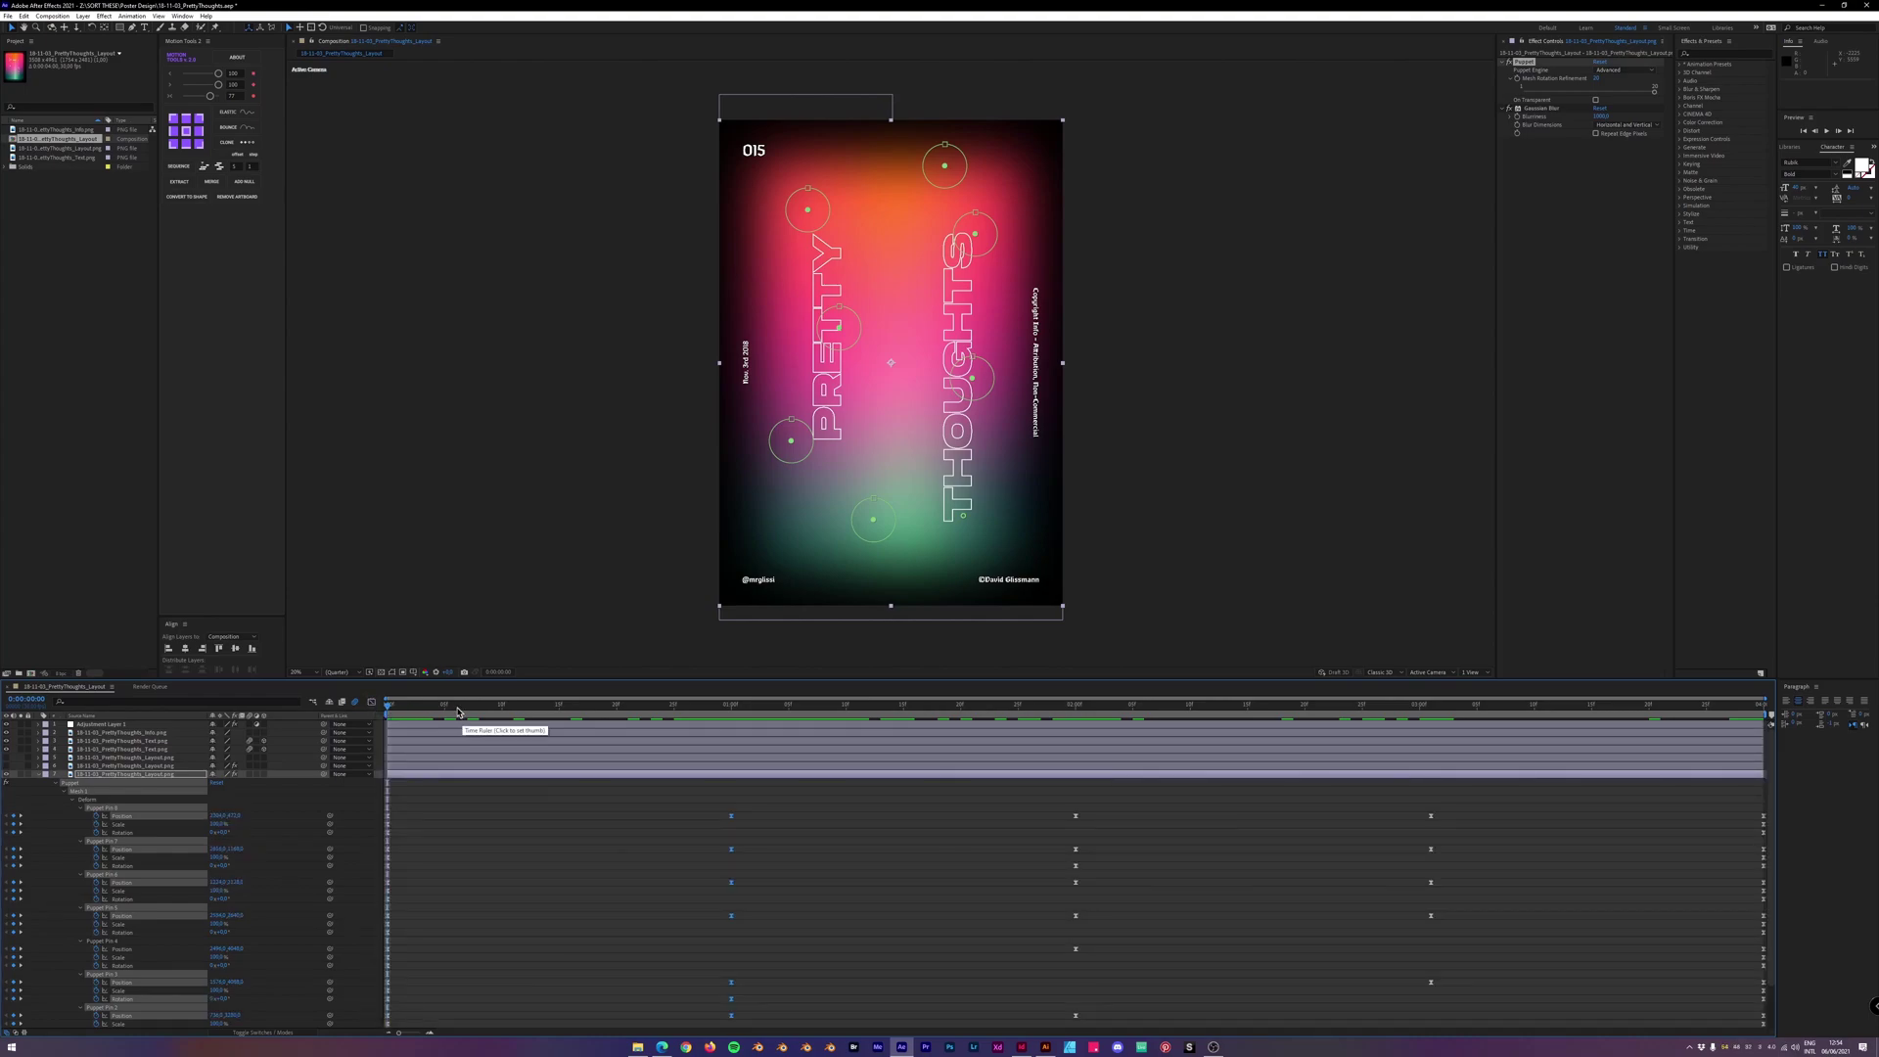
{"action": "left_click", "coordinate": [494, 859]}
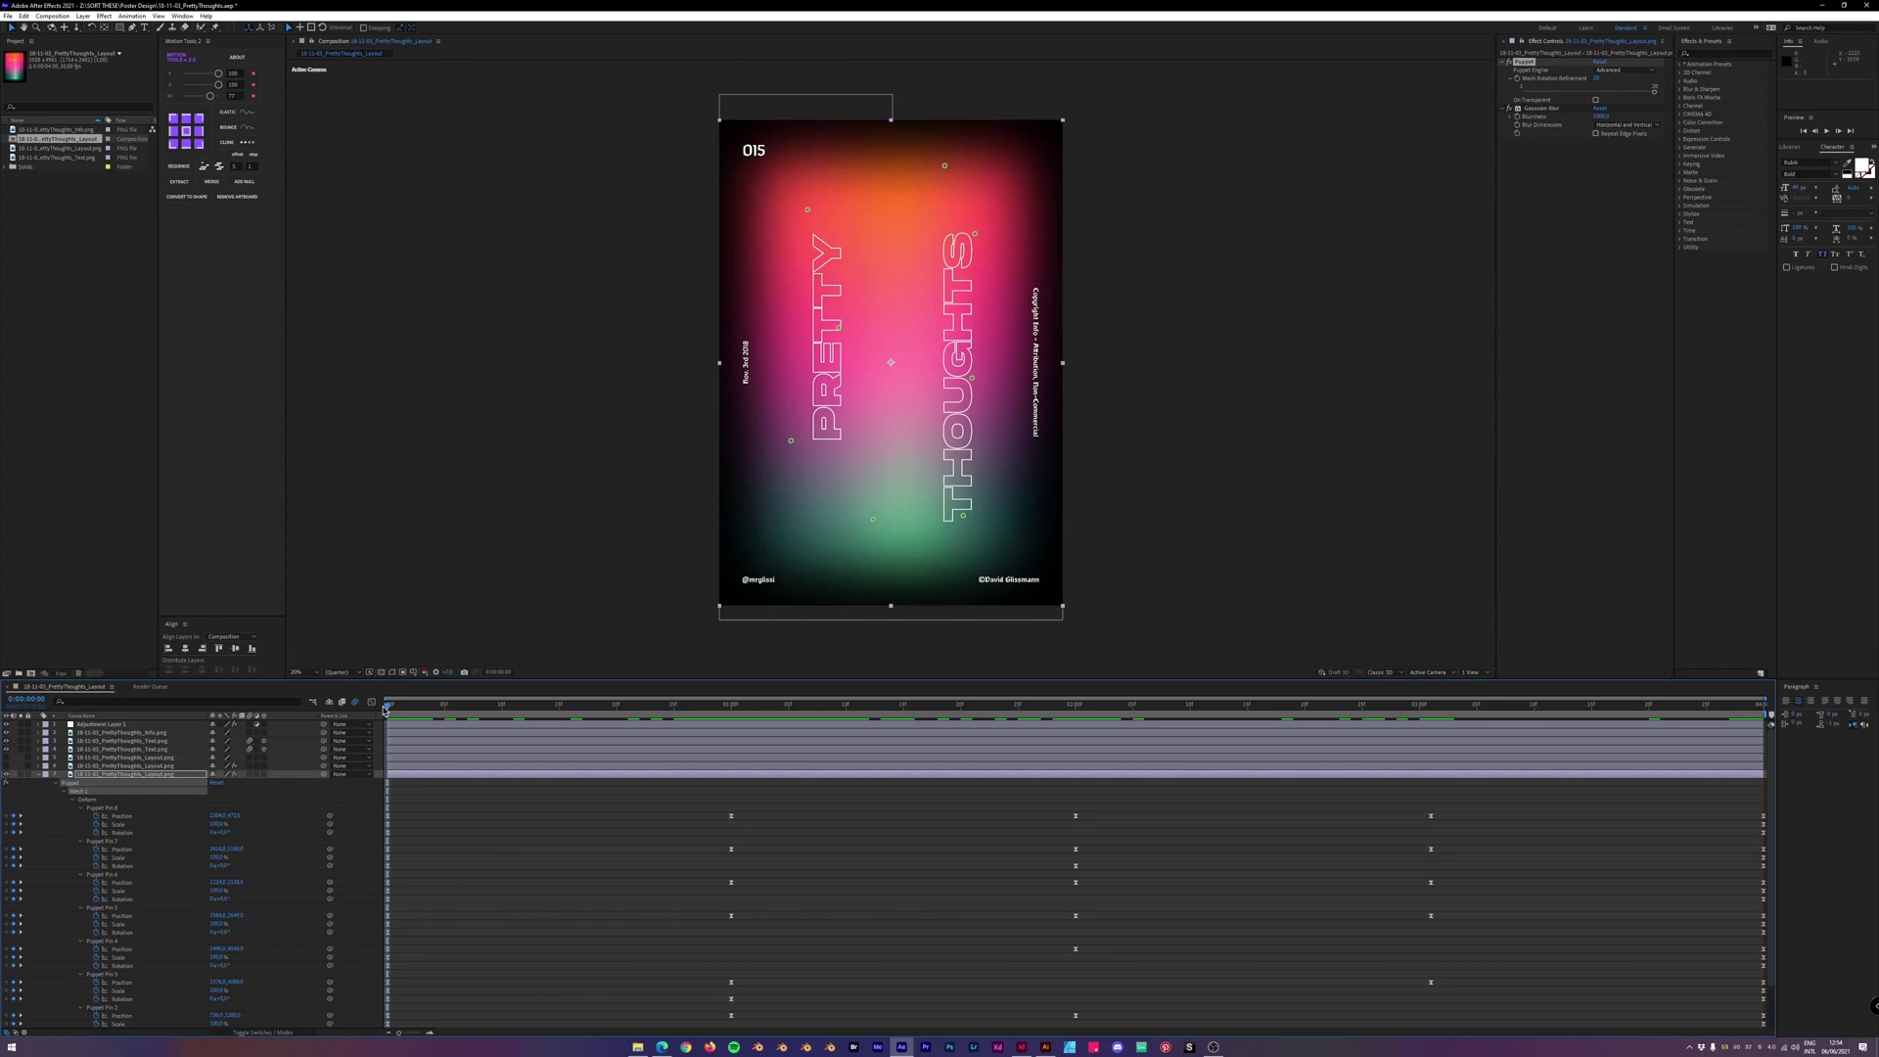
Collapse and hide the blurred bottom Layout layer, and show and select the Layout layer directly above it.
{"action": "key", "text": "u"}
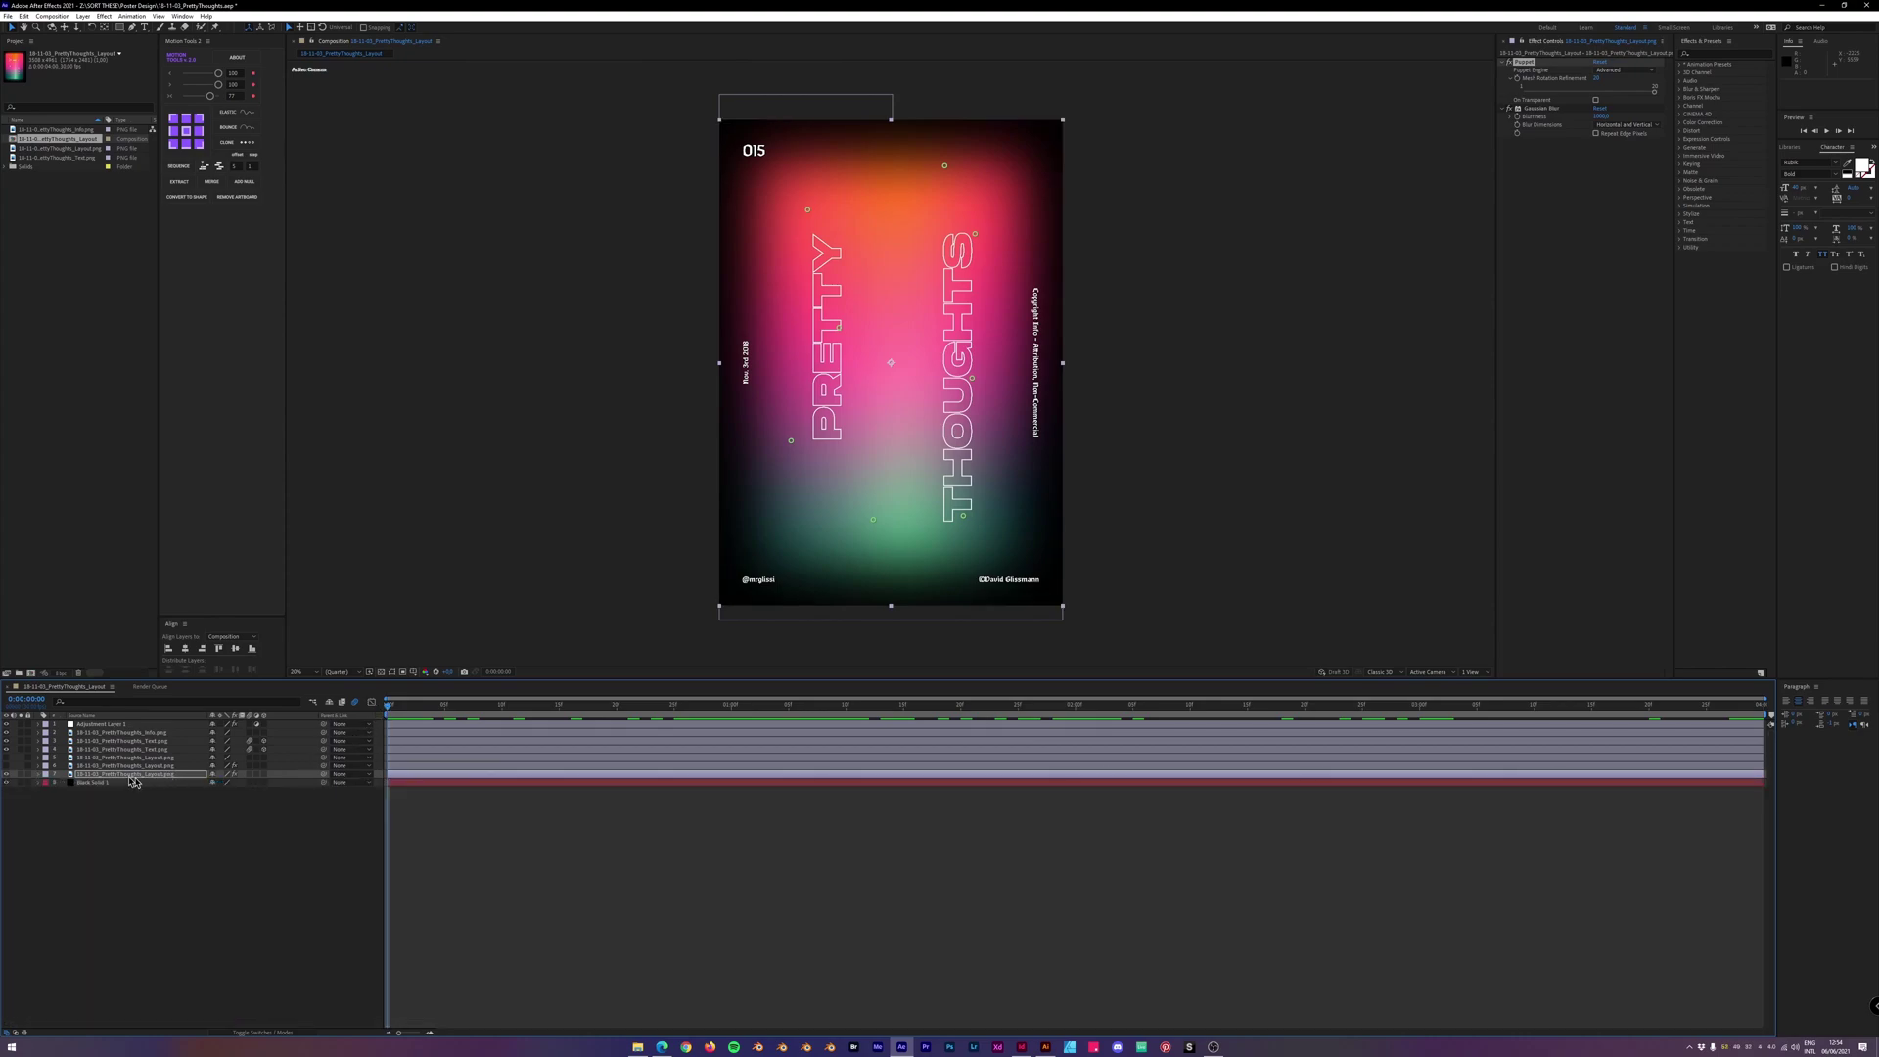
{"action": "left_click", "coordinate": [7, 782]}
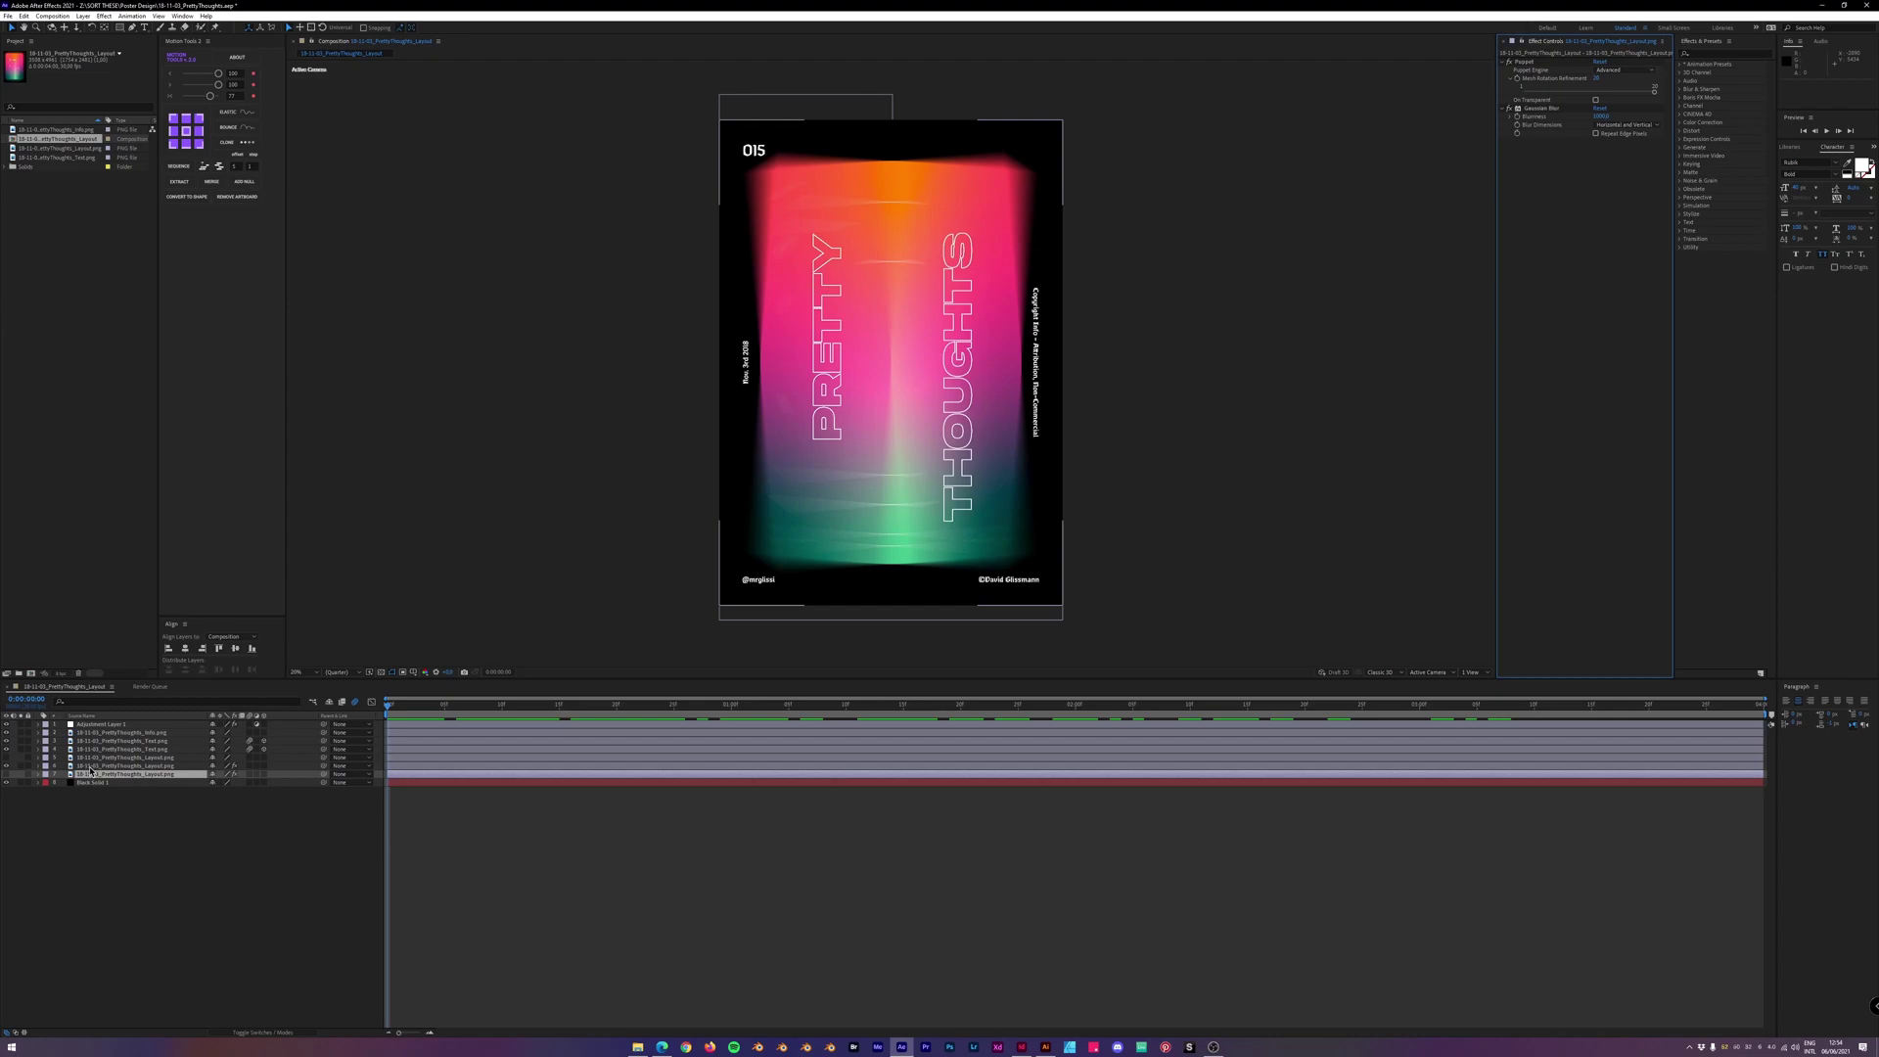
{"action": "left_click", "coordinate": [93, 766]}
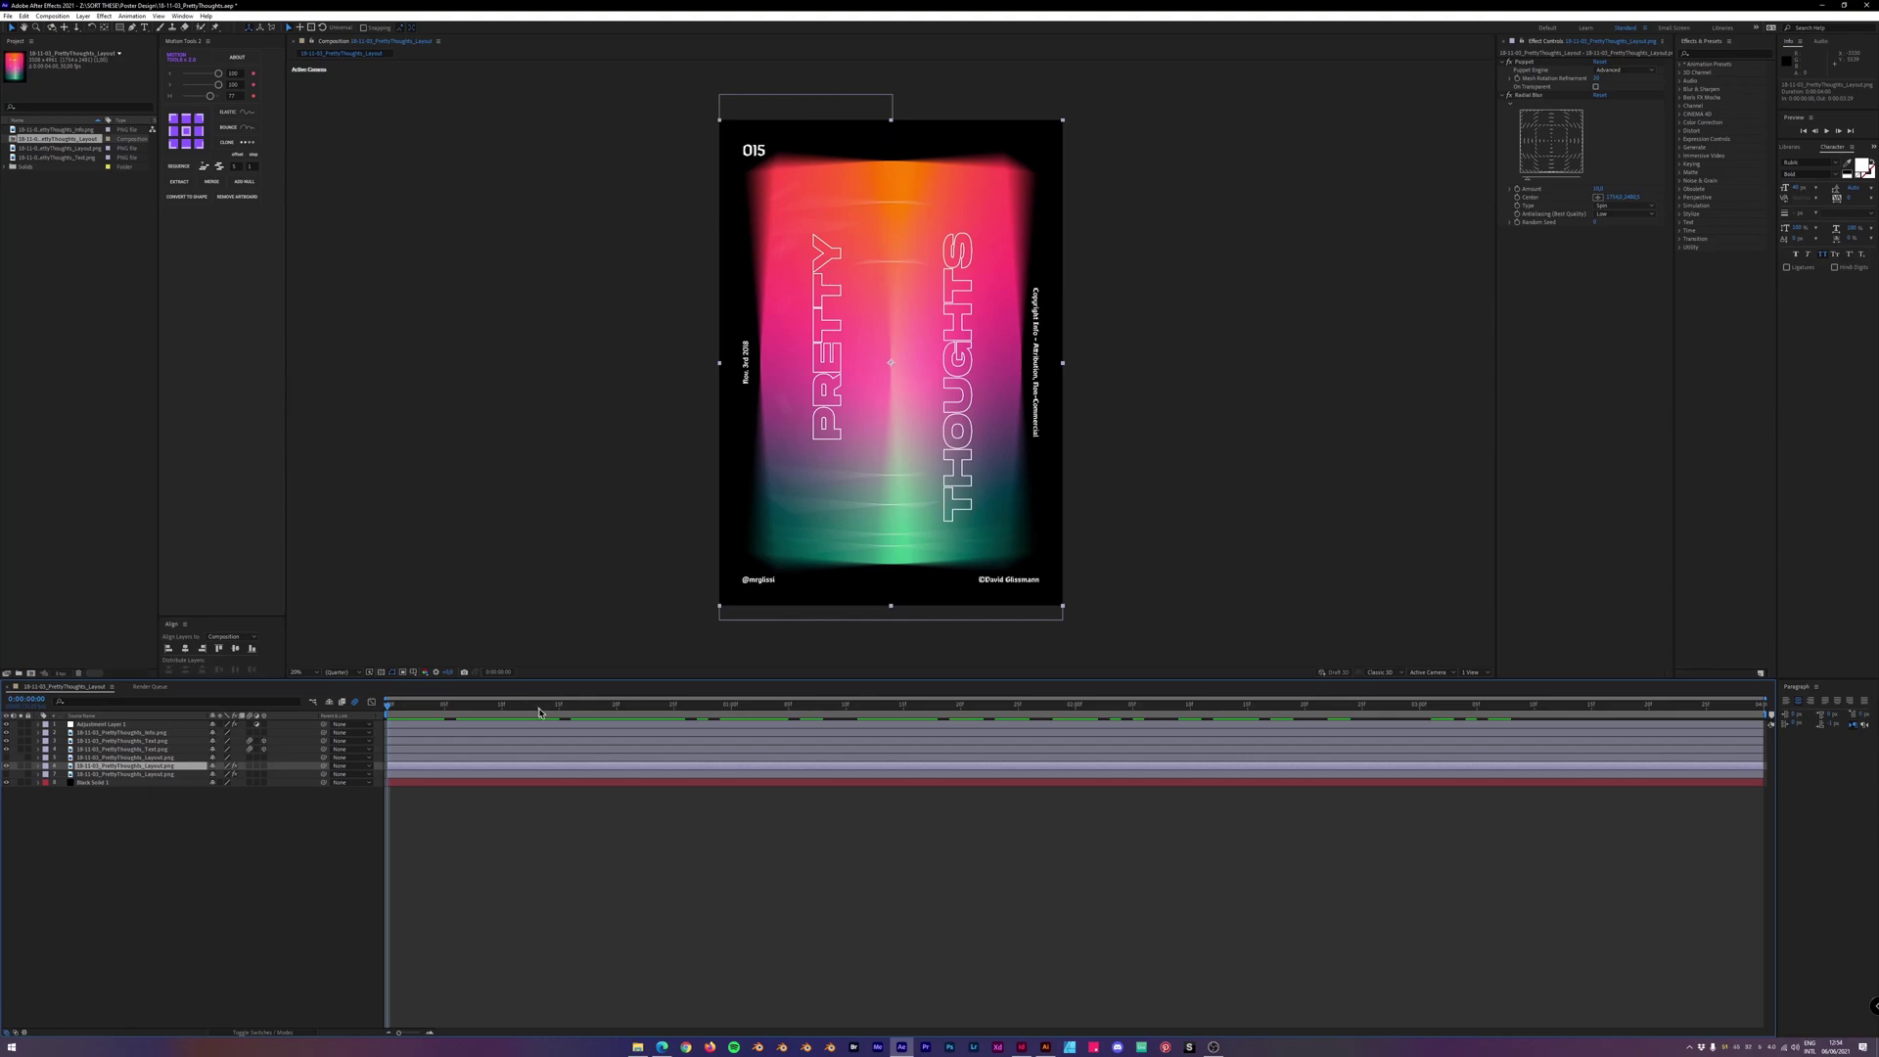
Scrub through the selected Layout layer's puppet animation, return to the first frame, and isolate and select the Layout layer directly above it.
{"action": "left_click_drag", "start_coordinate": [538, 712], "coordinate": [664, 717]}
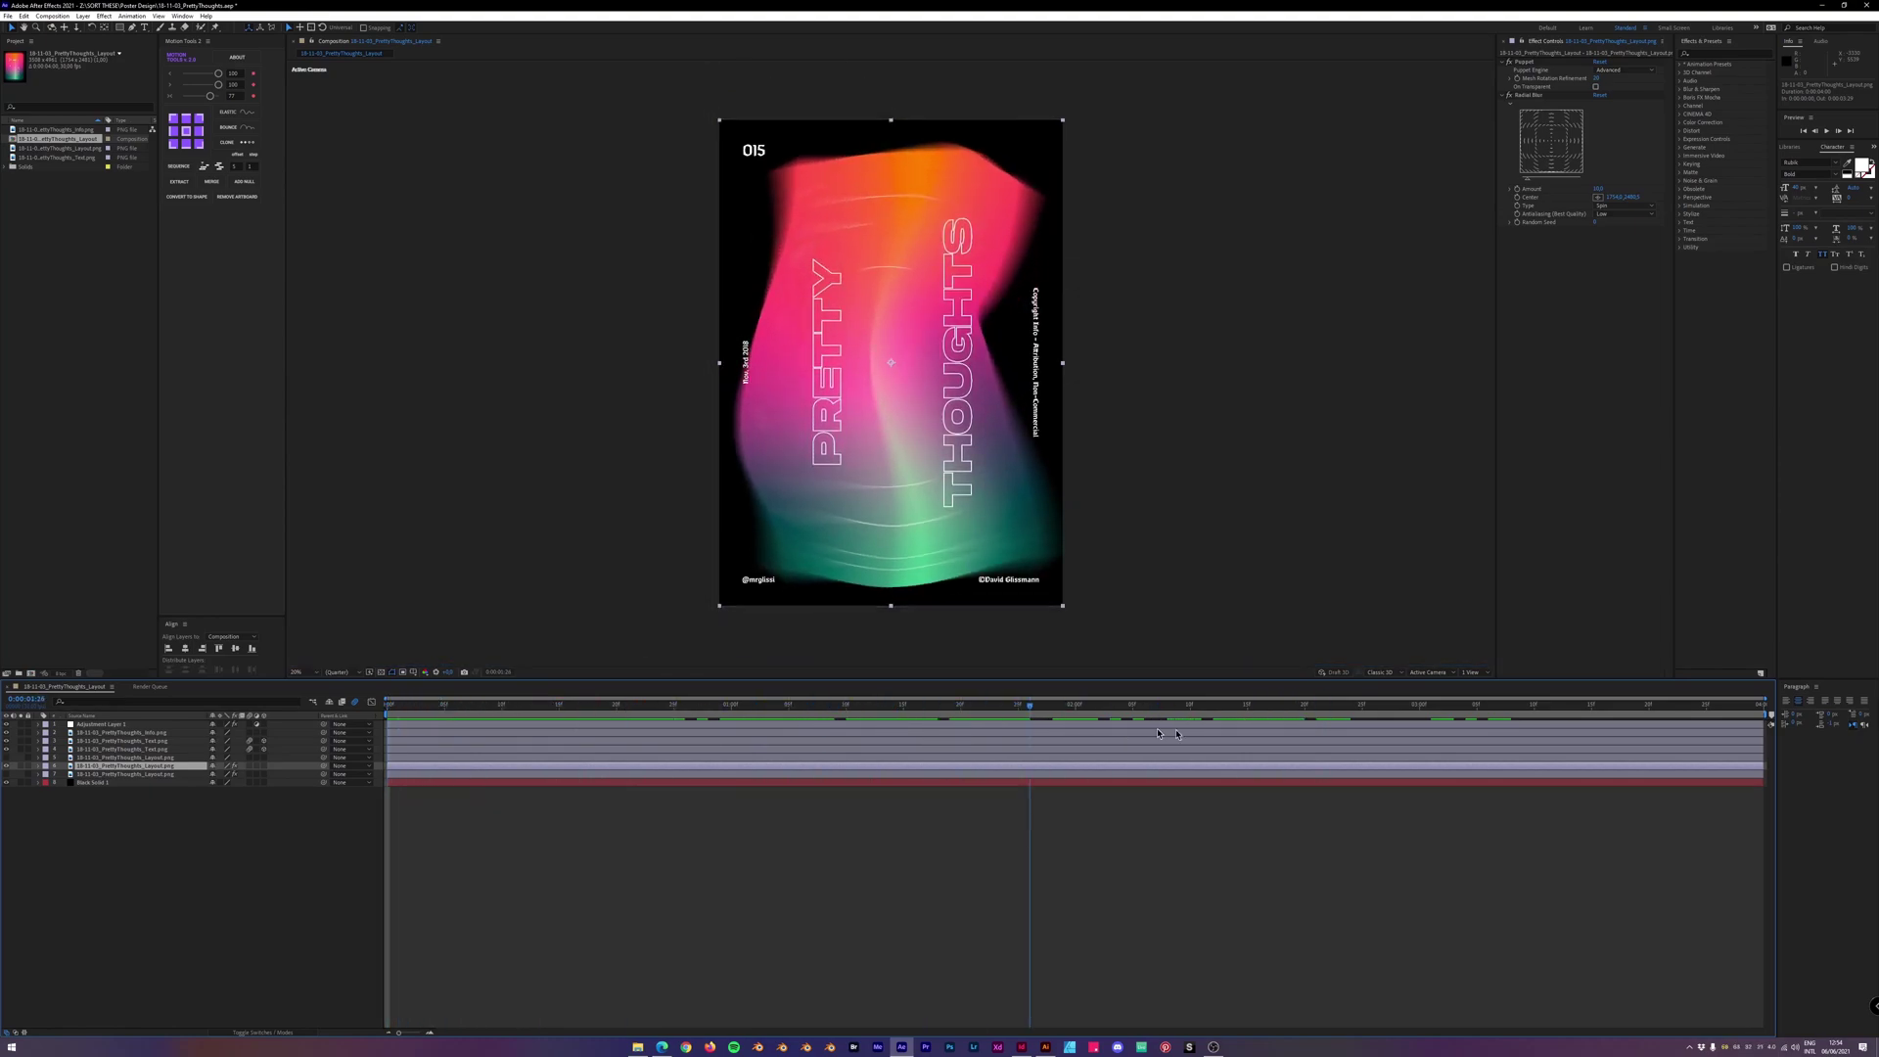
{"action": "left_click_drag", "start_coordinate": [1176, 734], "coordinate": [319, 730]}
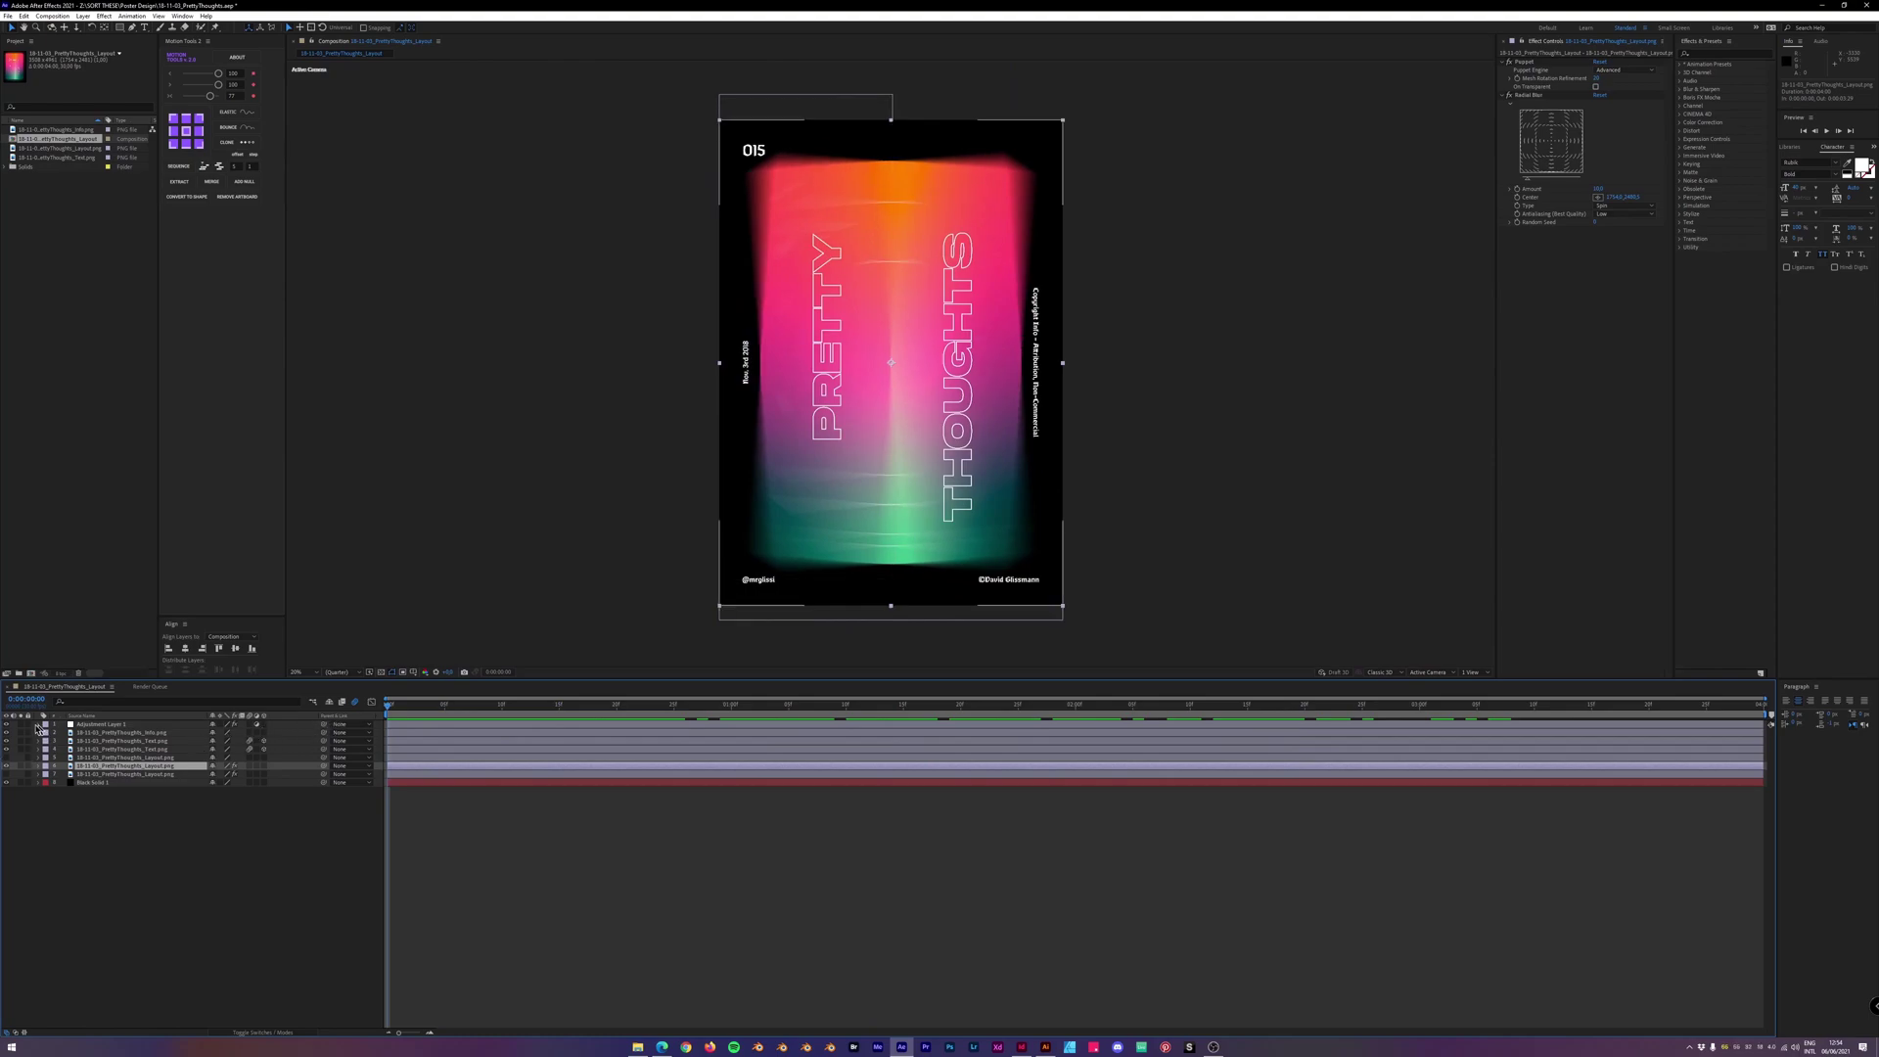
{"action": "left_click", "coordinate": [105, 758]}
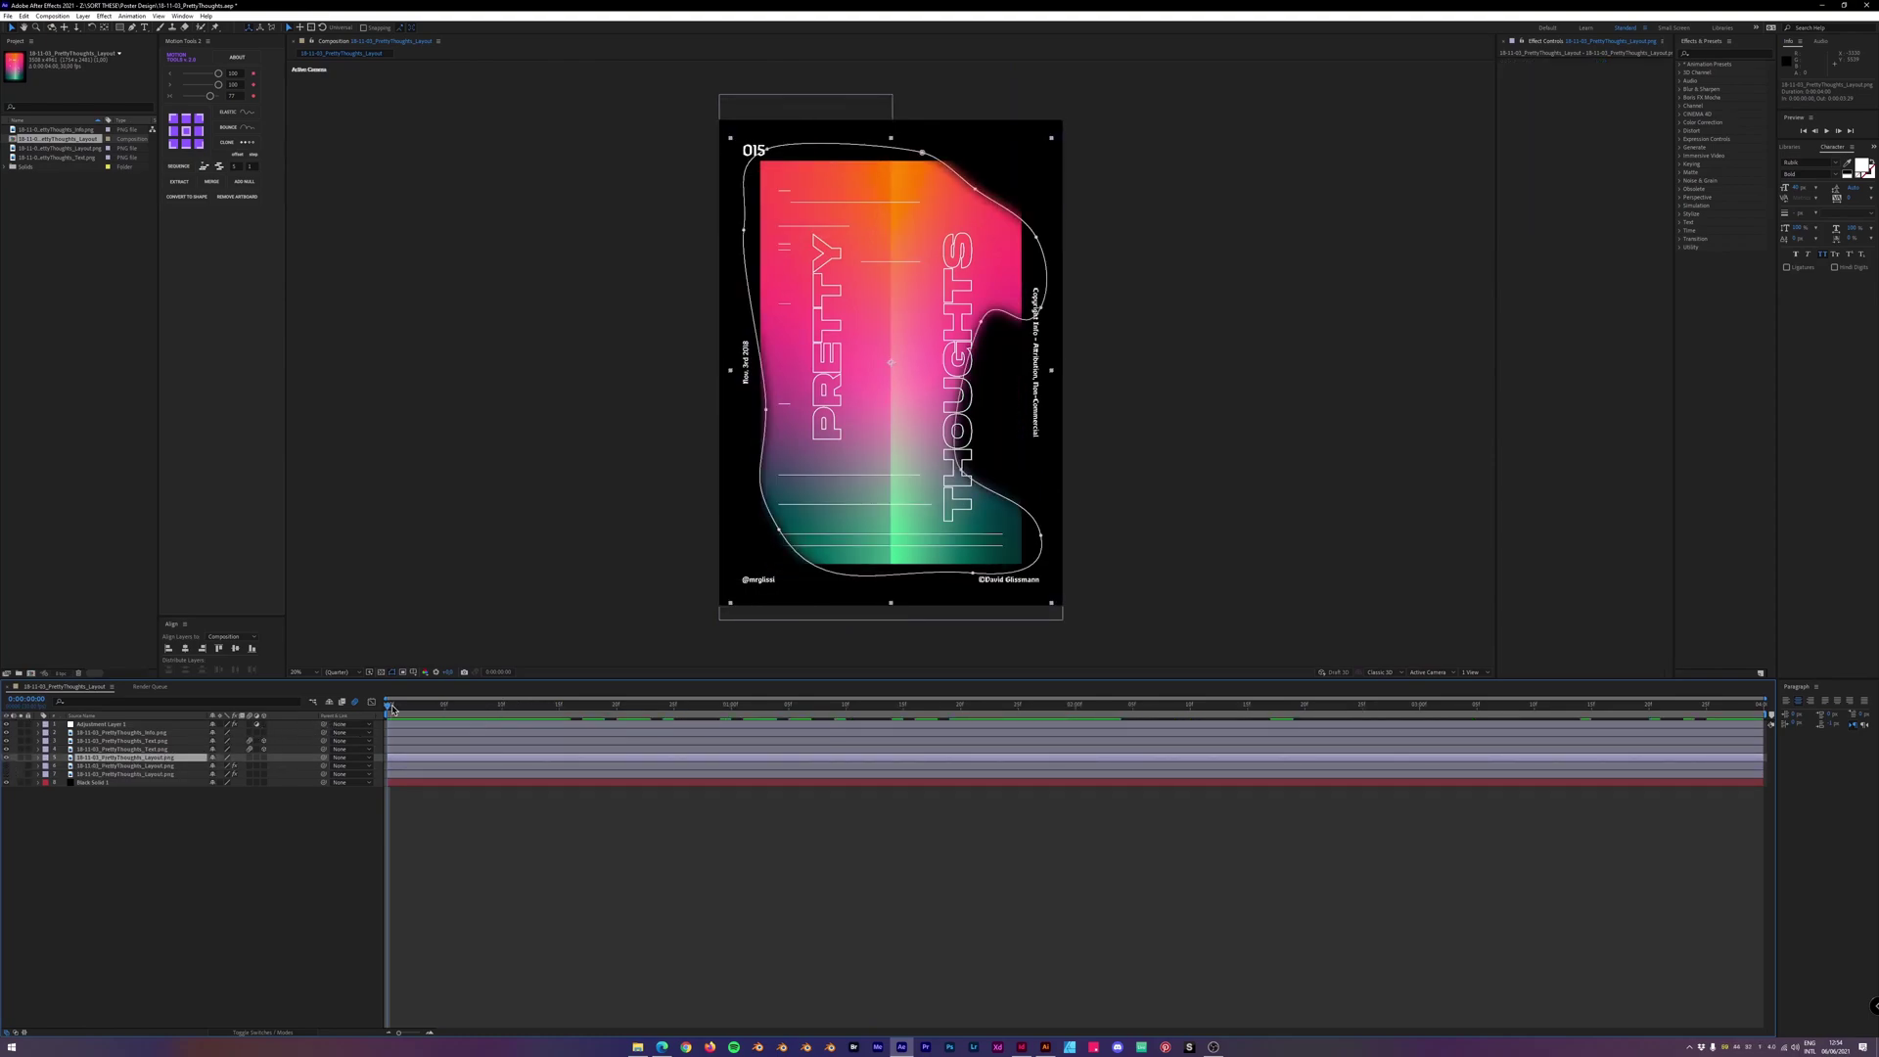
Display the selected Layout layer's Mask Path keyframes and scrub through the mask animation across the timeline.
{"action": "left_click_drag", "start_coordinate": [391, 709], "coordinate": [766, 726]}
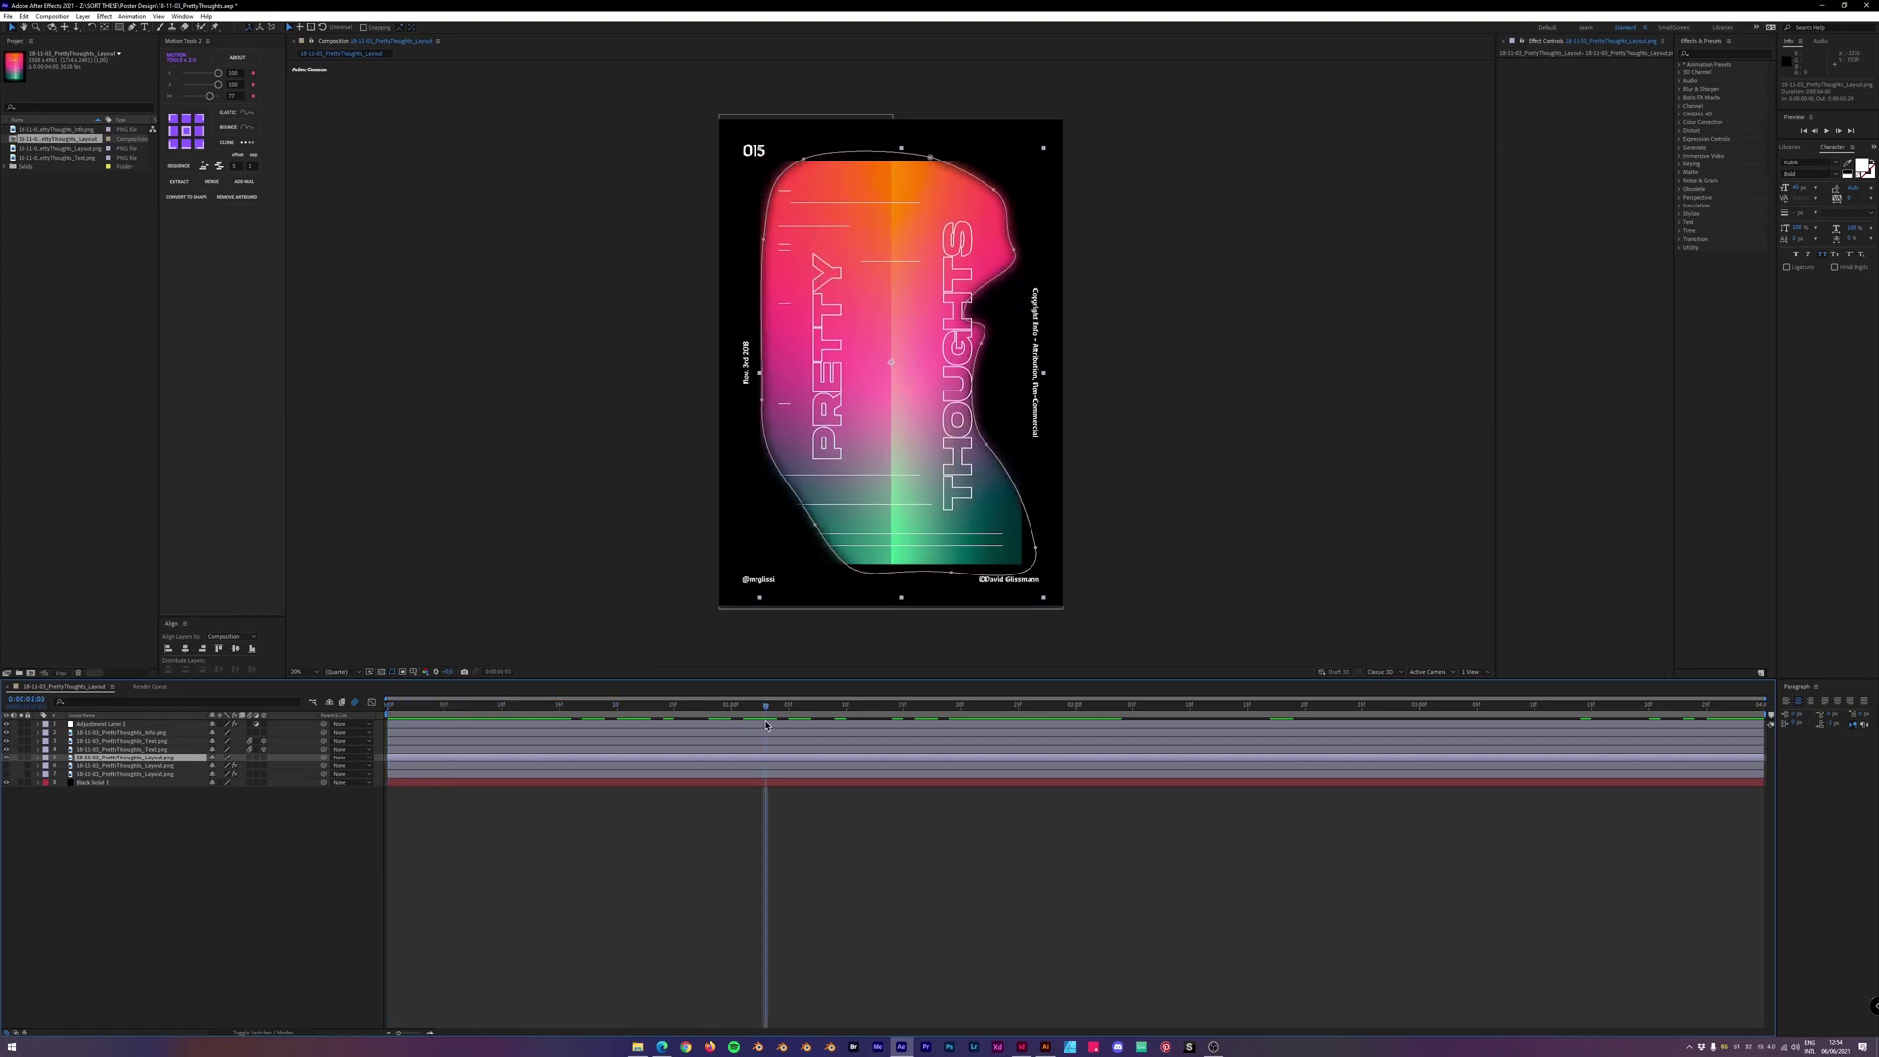
{"action": "key", "text": "m"}
{"action": "left_click", "coordinate": [1073, 706]}
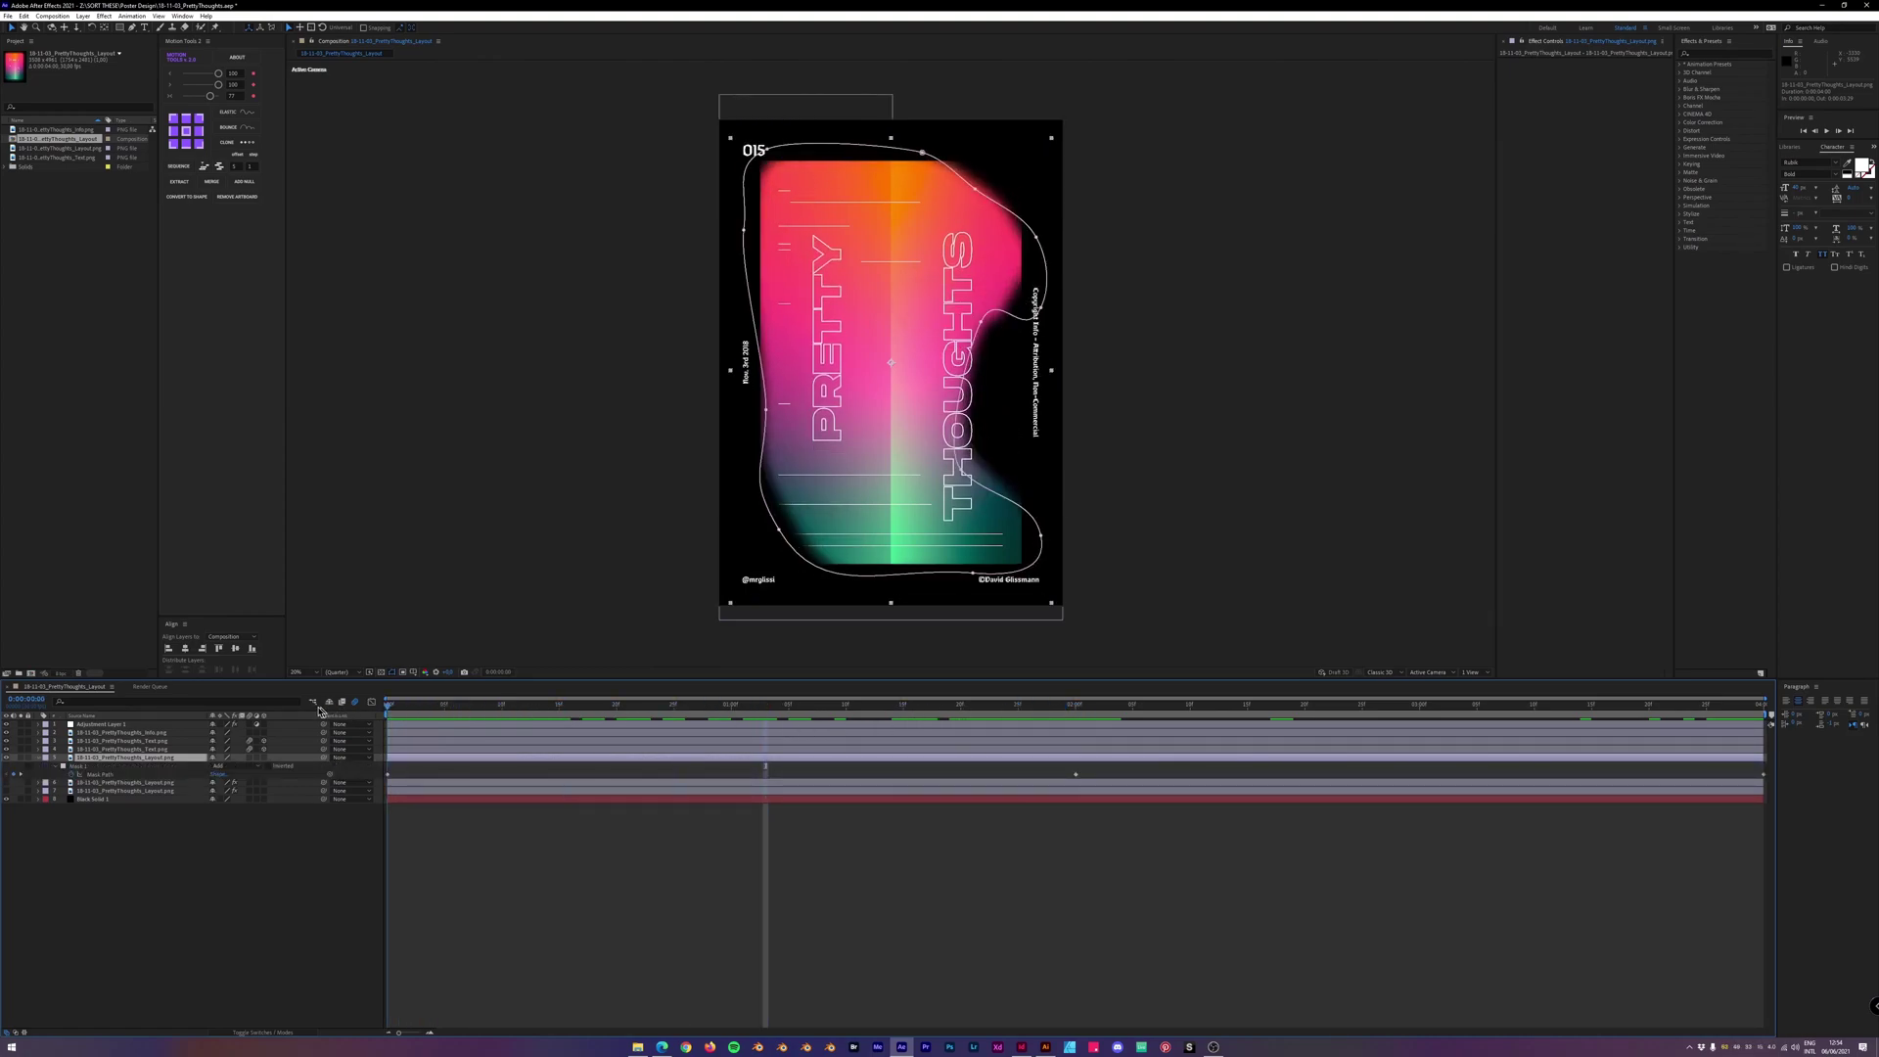
{"action": "left_click", "coordinate": [1040, 715]}
{"action": "left_click_drag", "start_coordinate": [1041, 716], "coordinate": [1751, 710]}
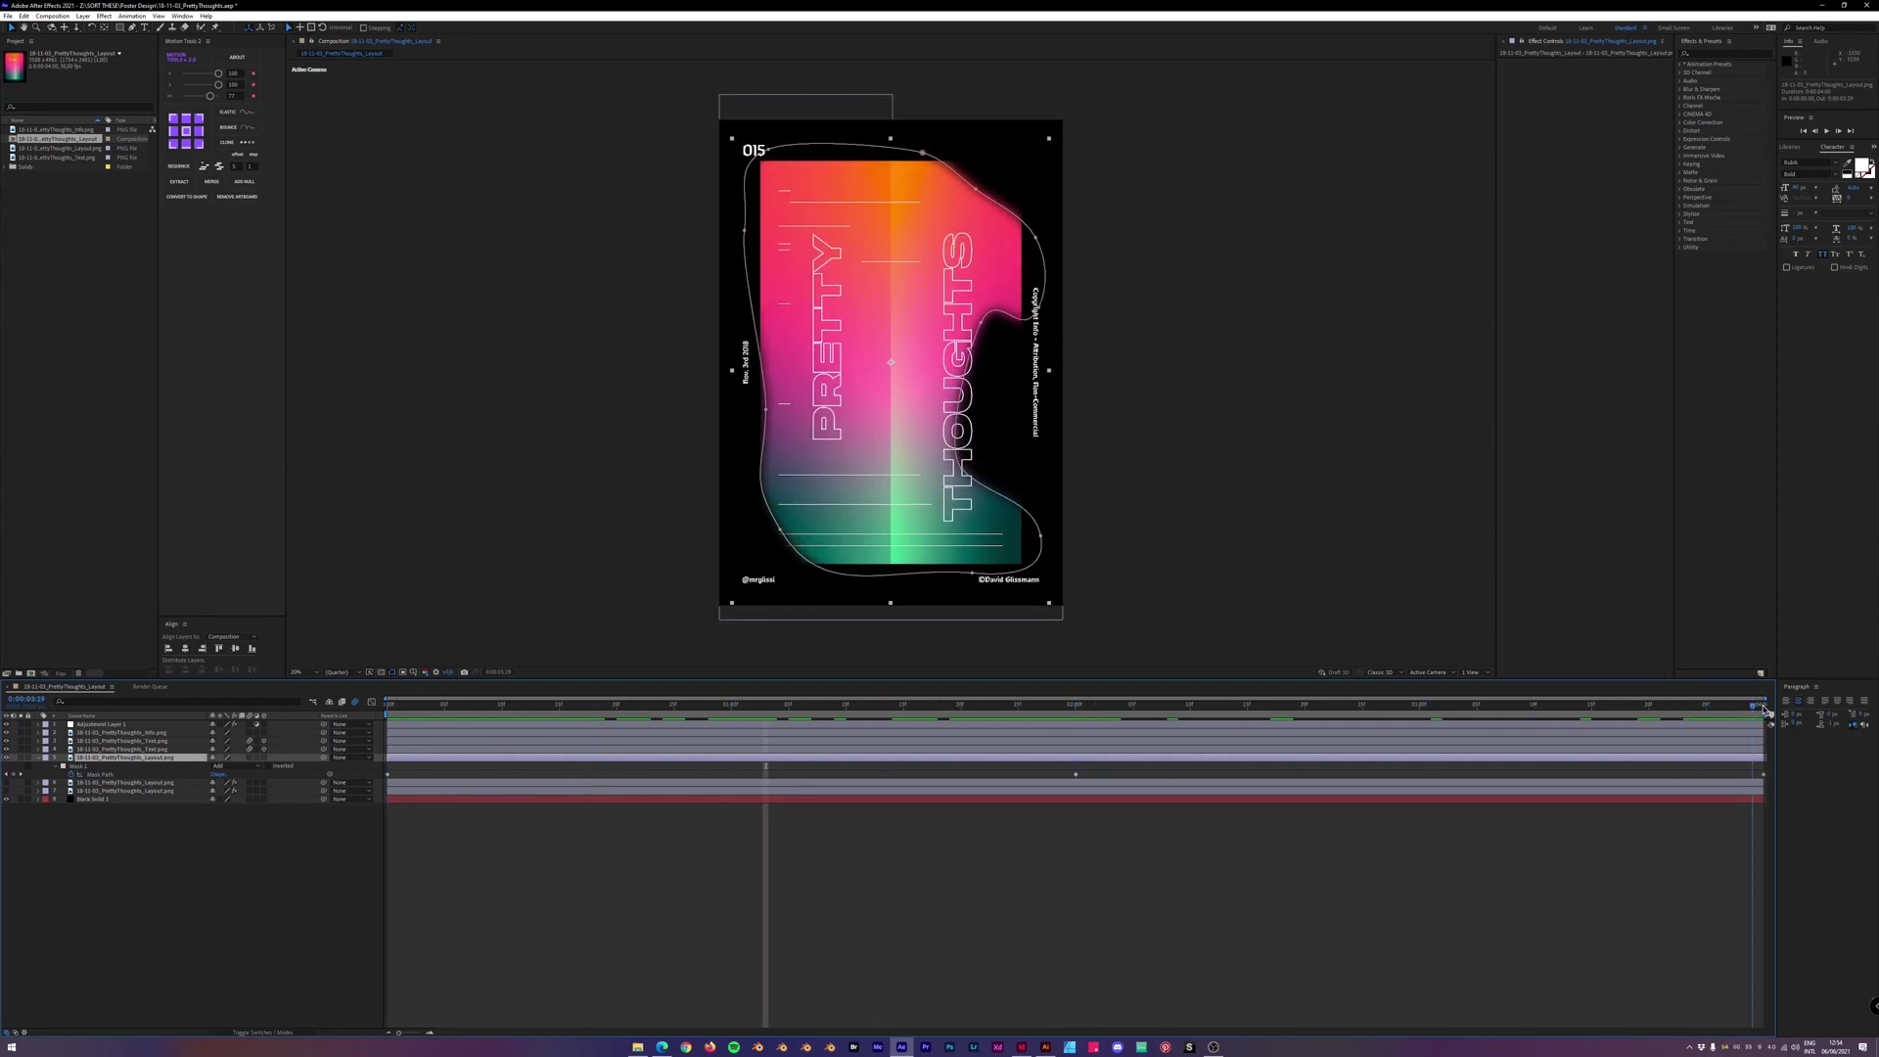
{"action": "key", "text": "space"}
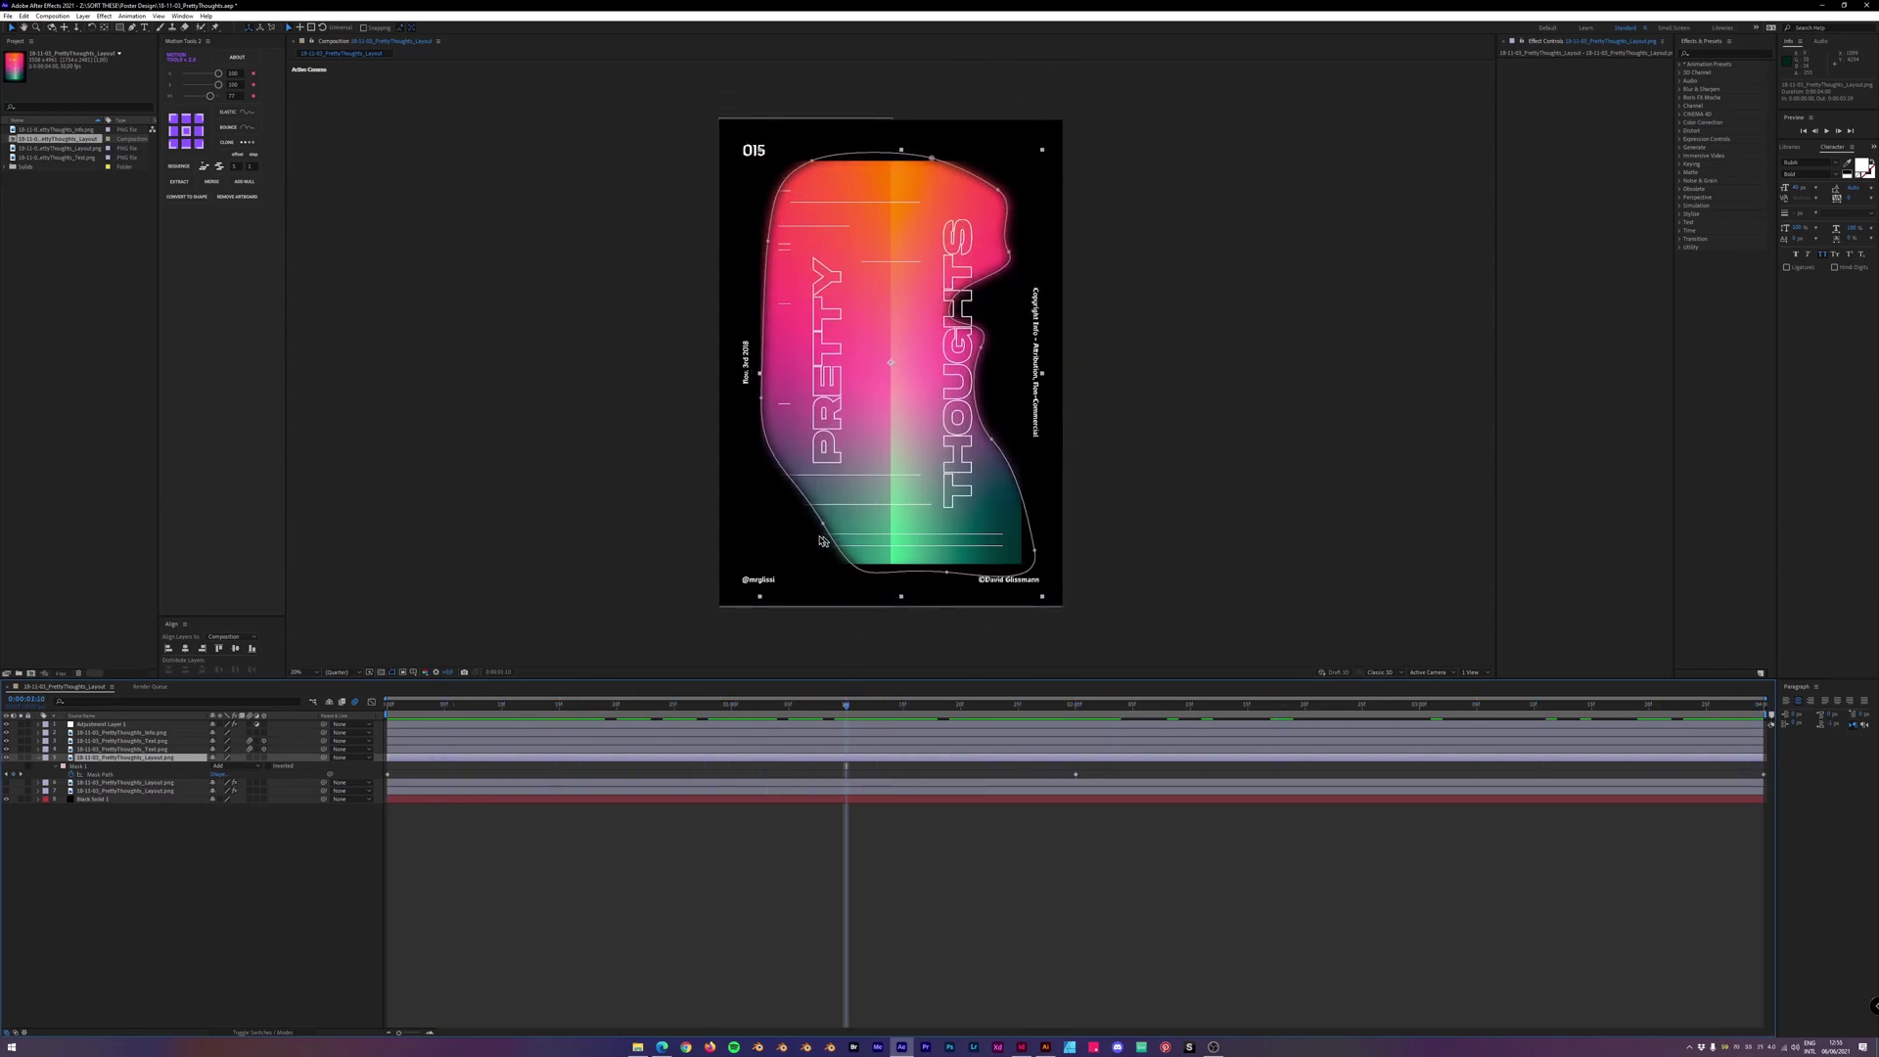
Show the two lower Layout layers again, preview the combined gradient animation, and return to the first frame.
{"action": "left_click", "coordinate": [7, 792]}
{"action": "left_click", "coordinate": [760, 914]}
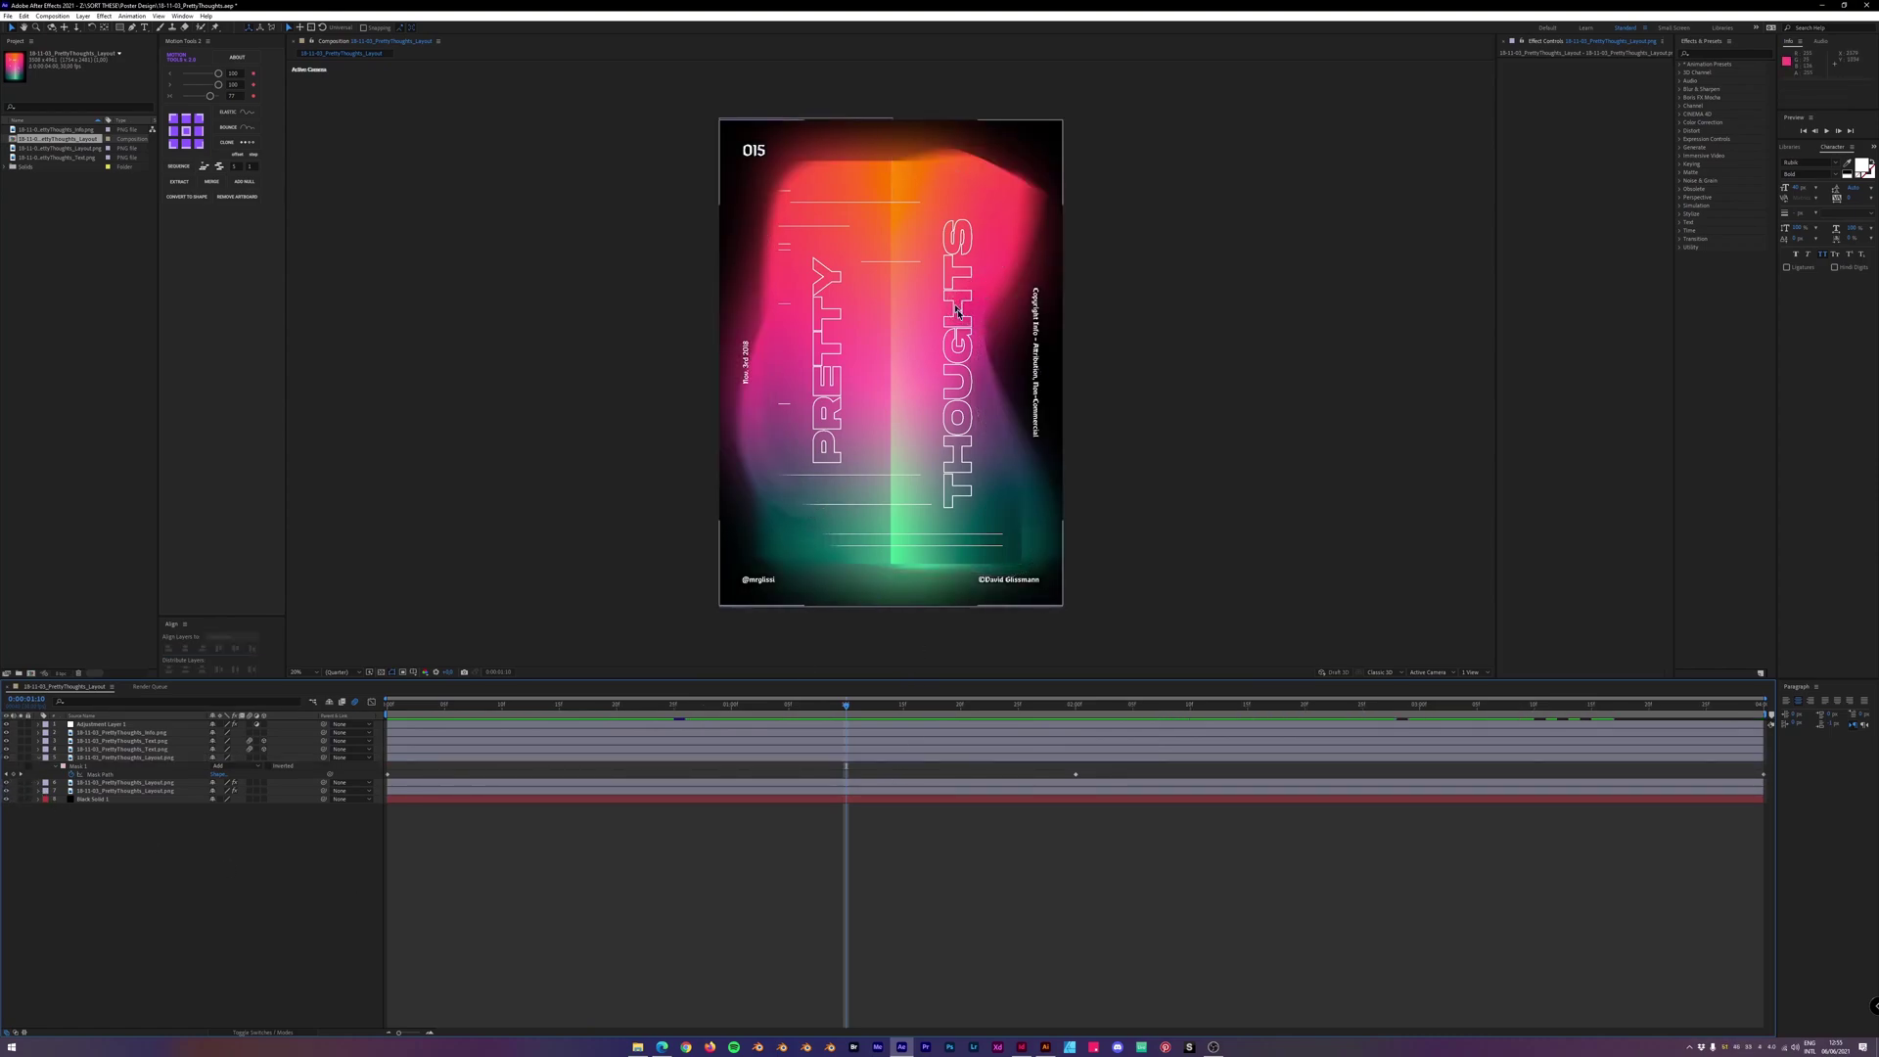
{"action": "left_click_drag", "start_coordinate": [961, 714], "coordinate": [458, 722]}
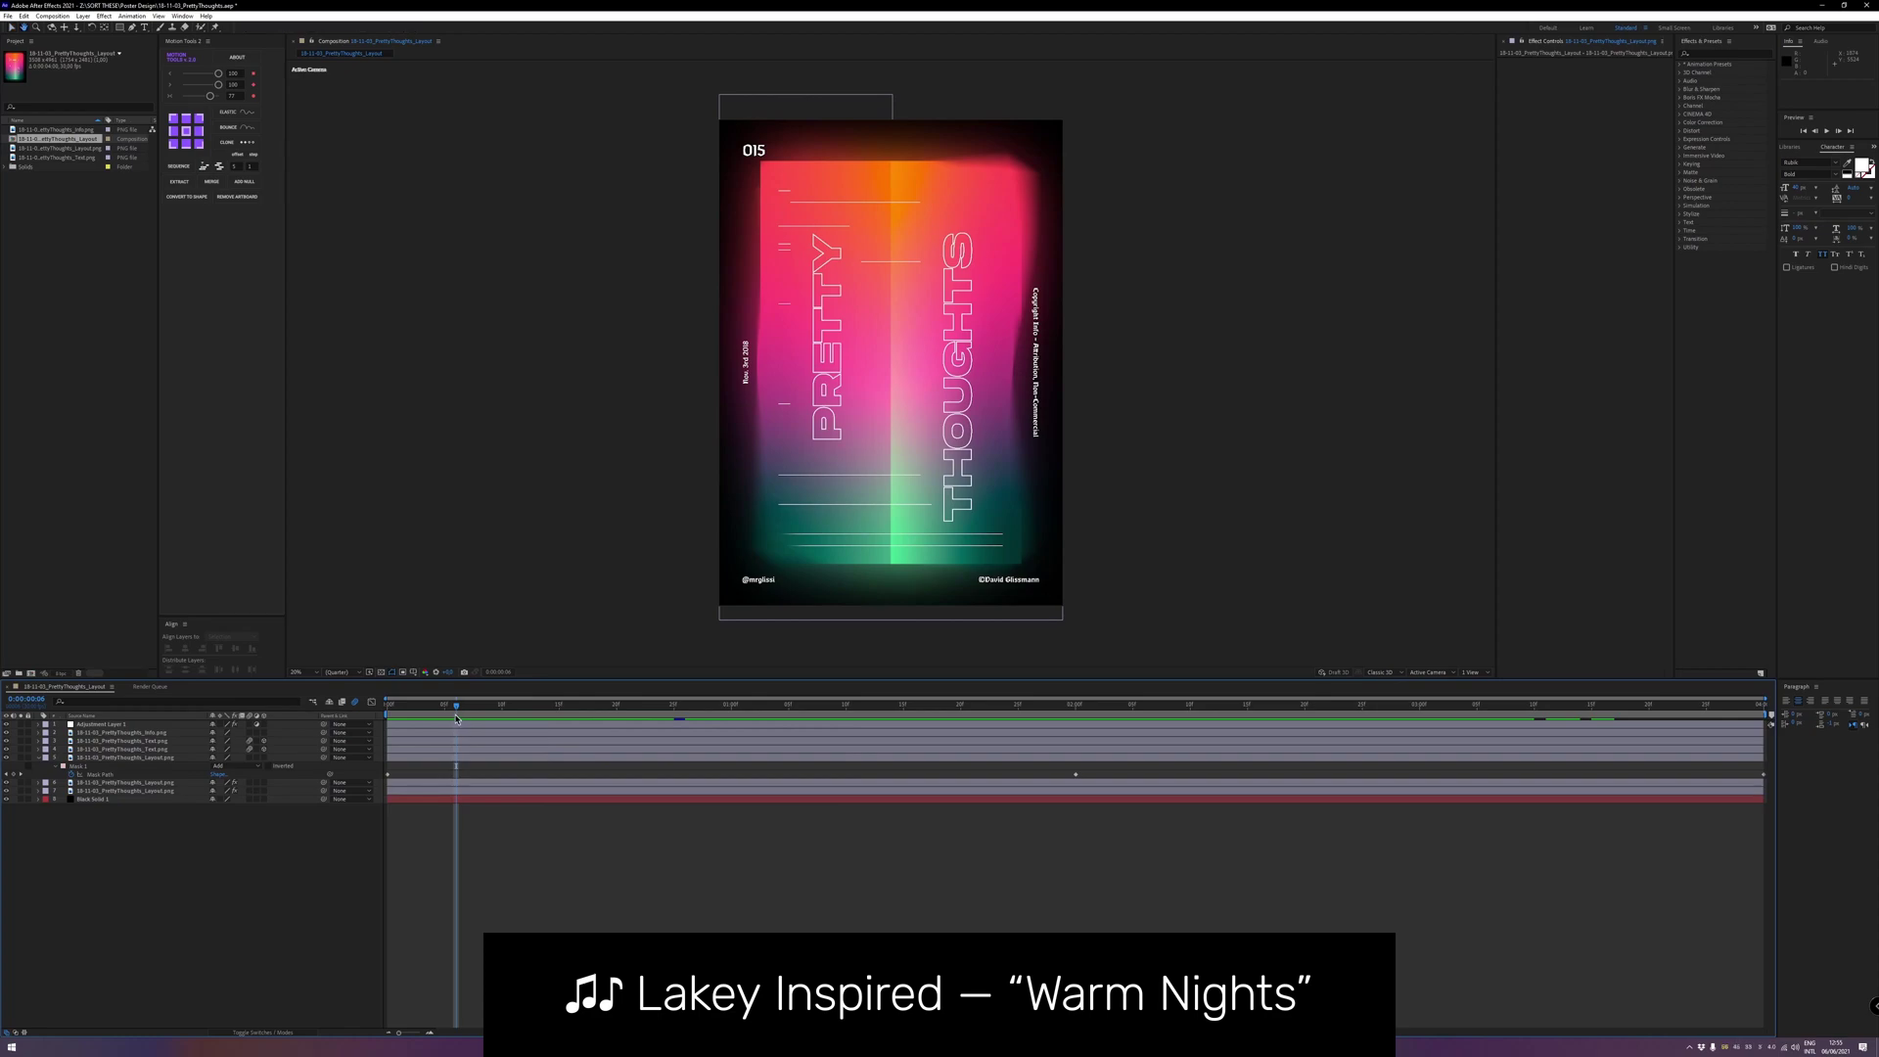
{"action": "key", "text": "space"}
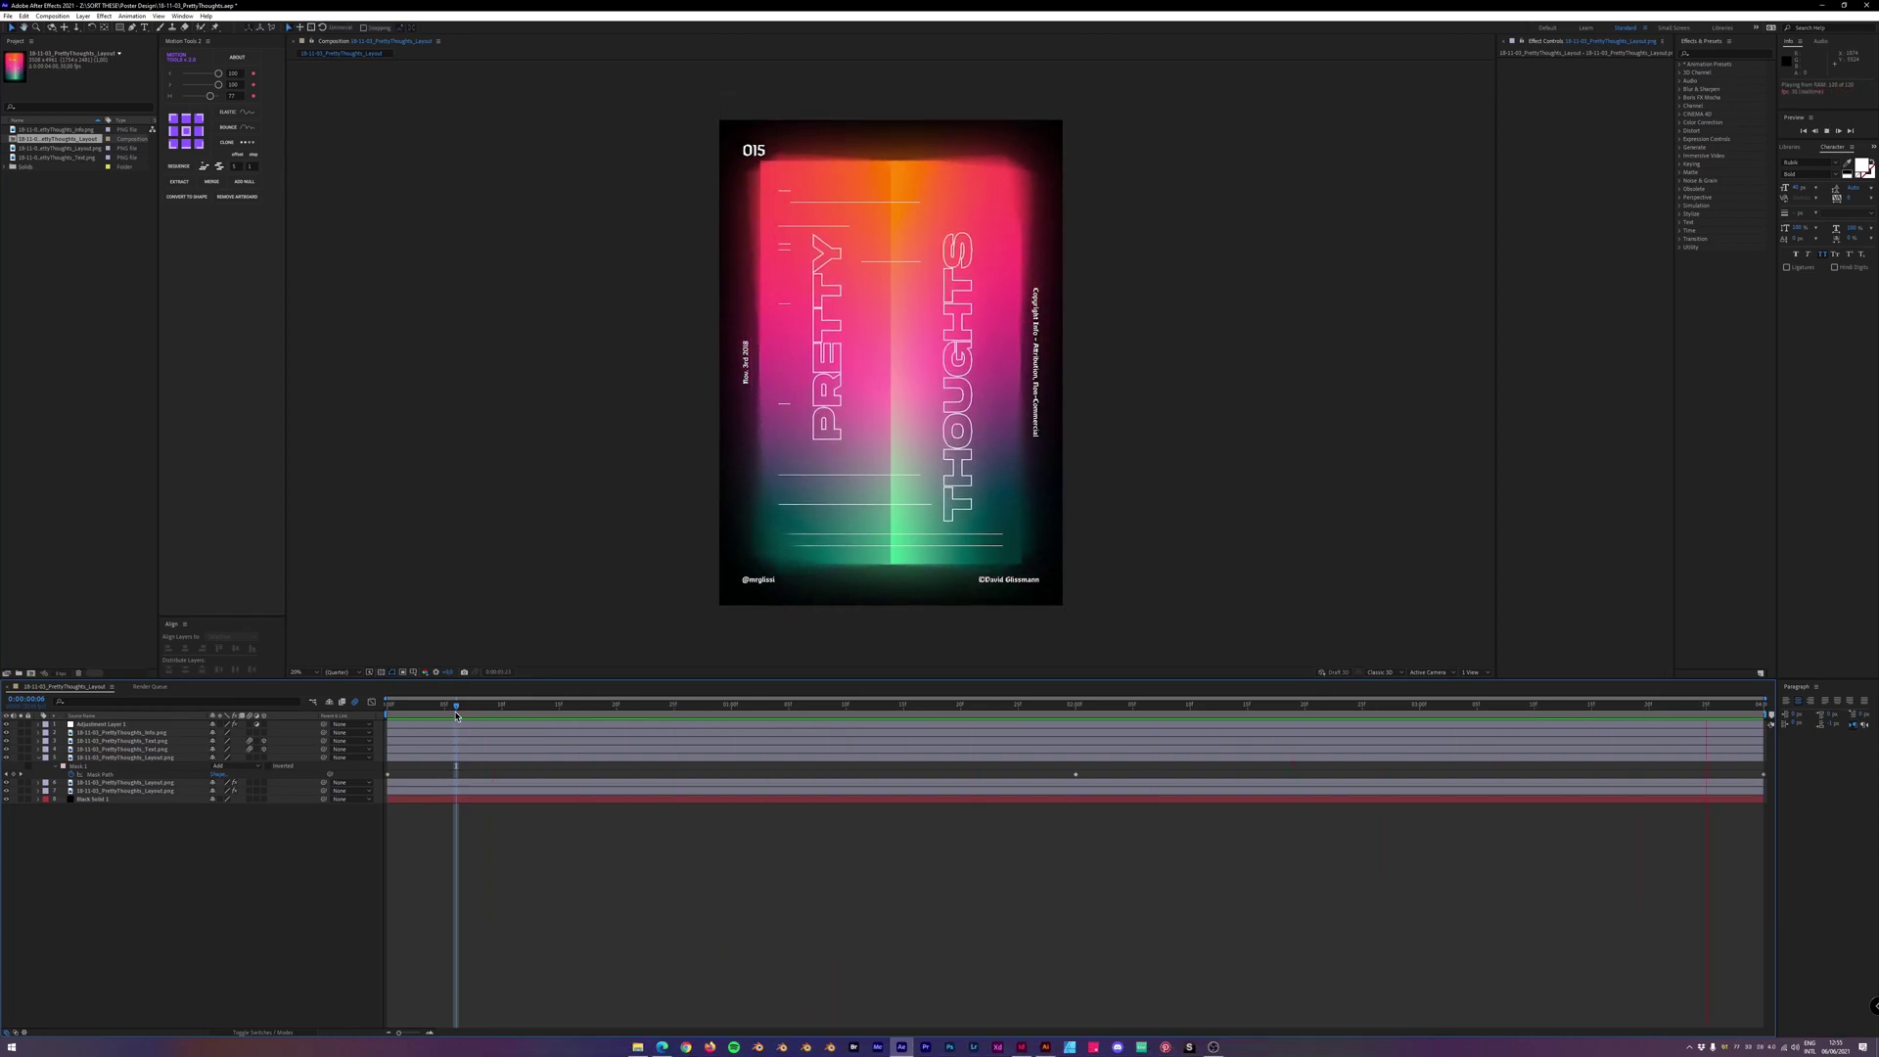
{"action": "key", "text": "space"}
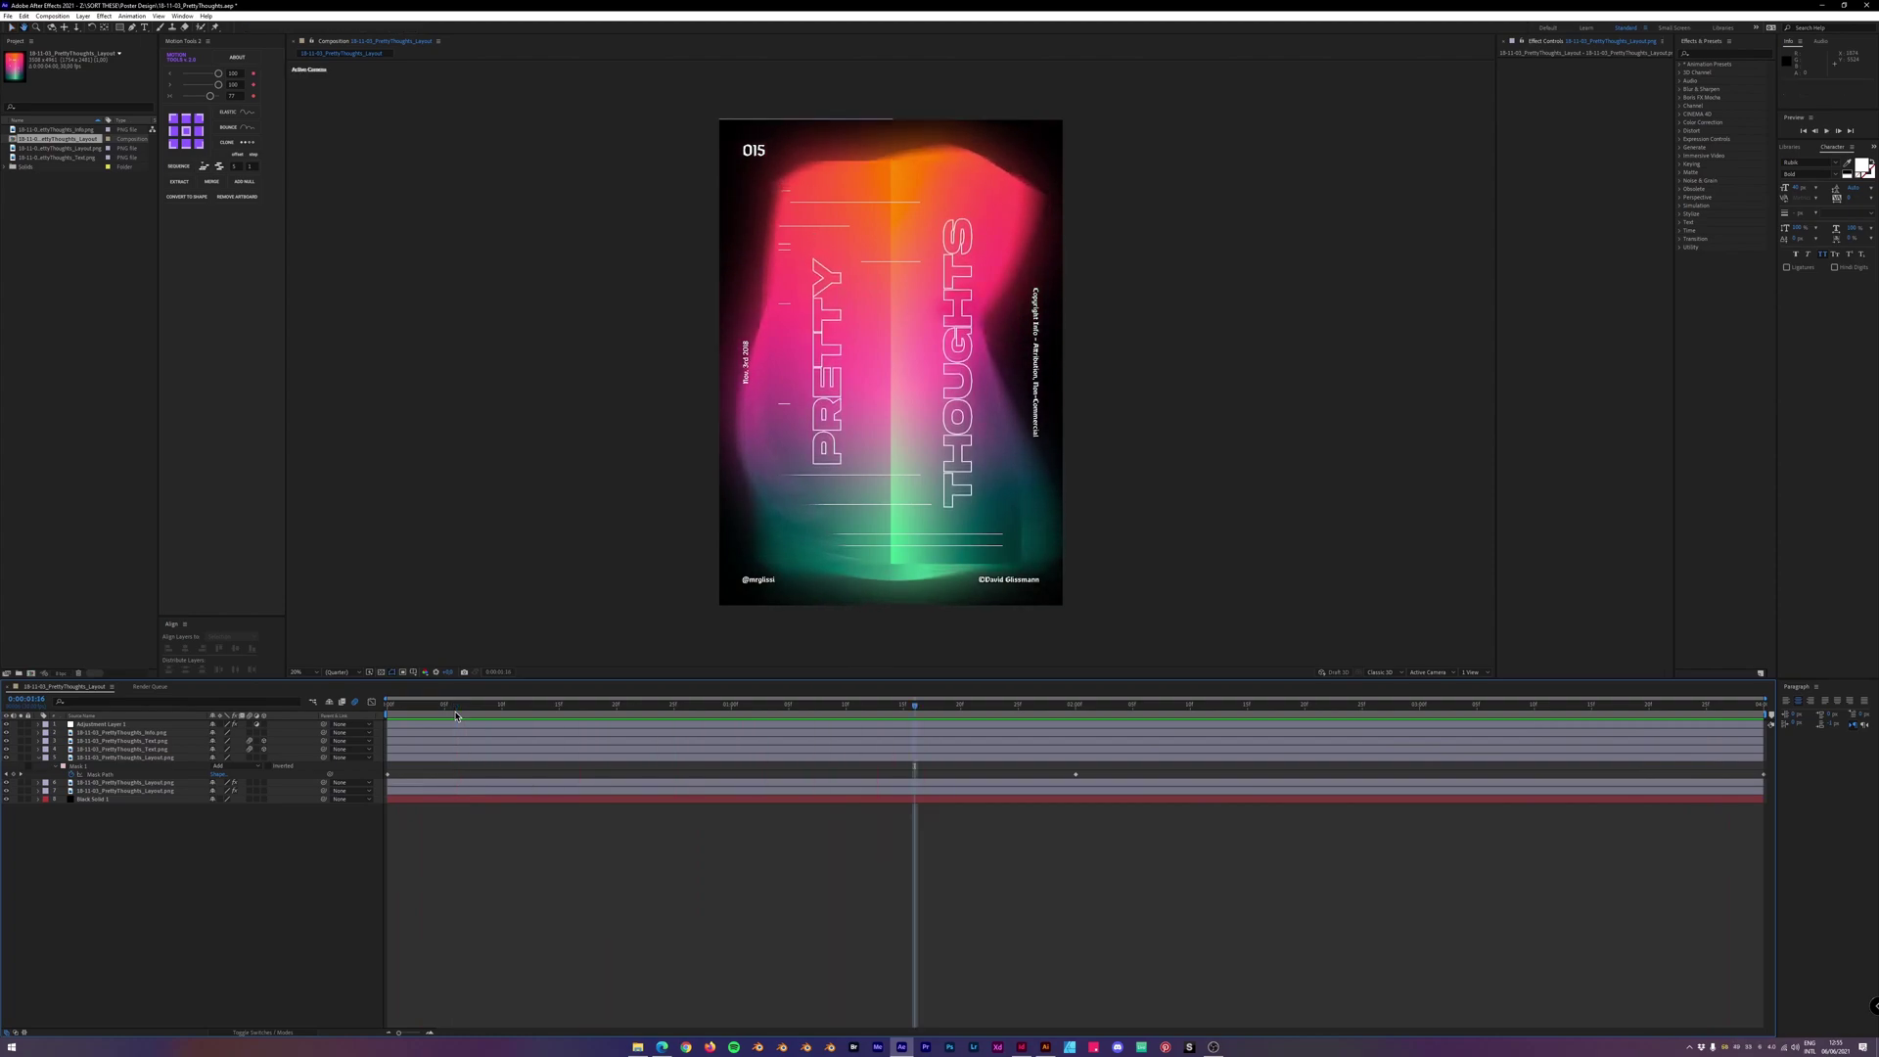
{"action": "left_click_drag", "start_coordinate": [457, 713], "coordinate": [378, 712]}
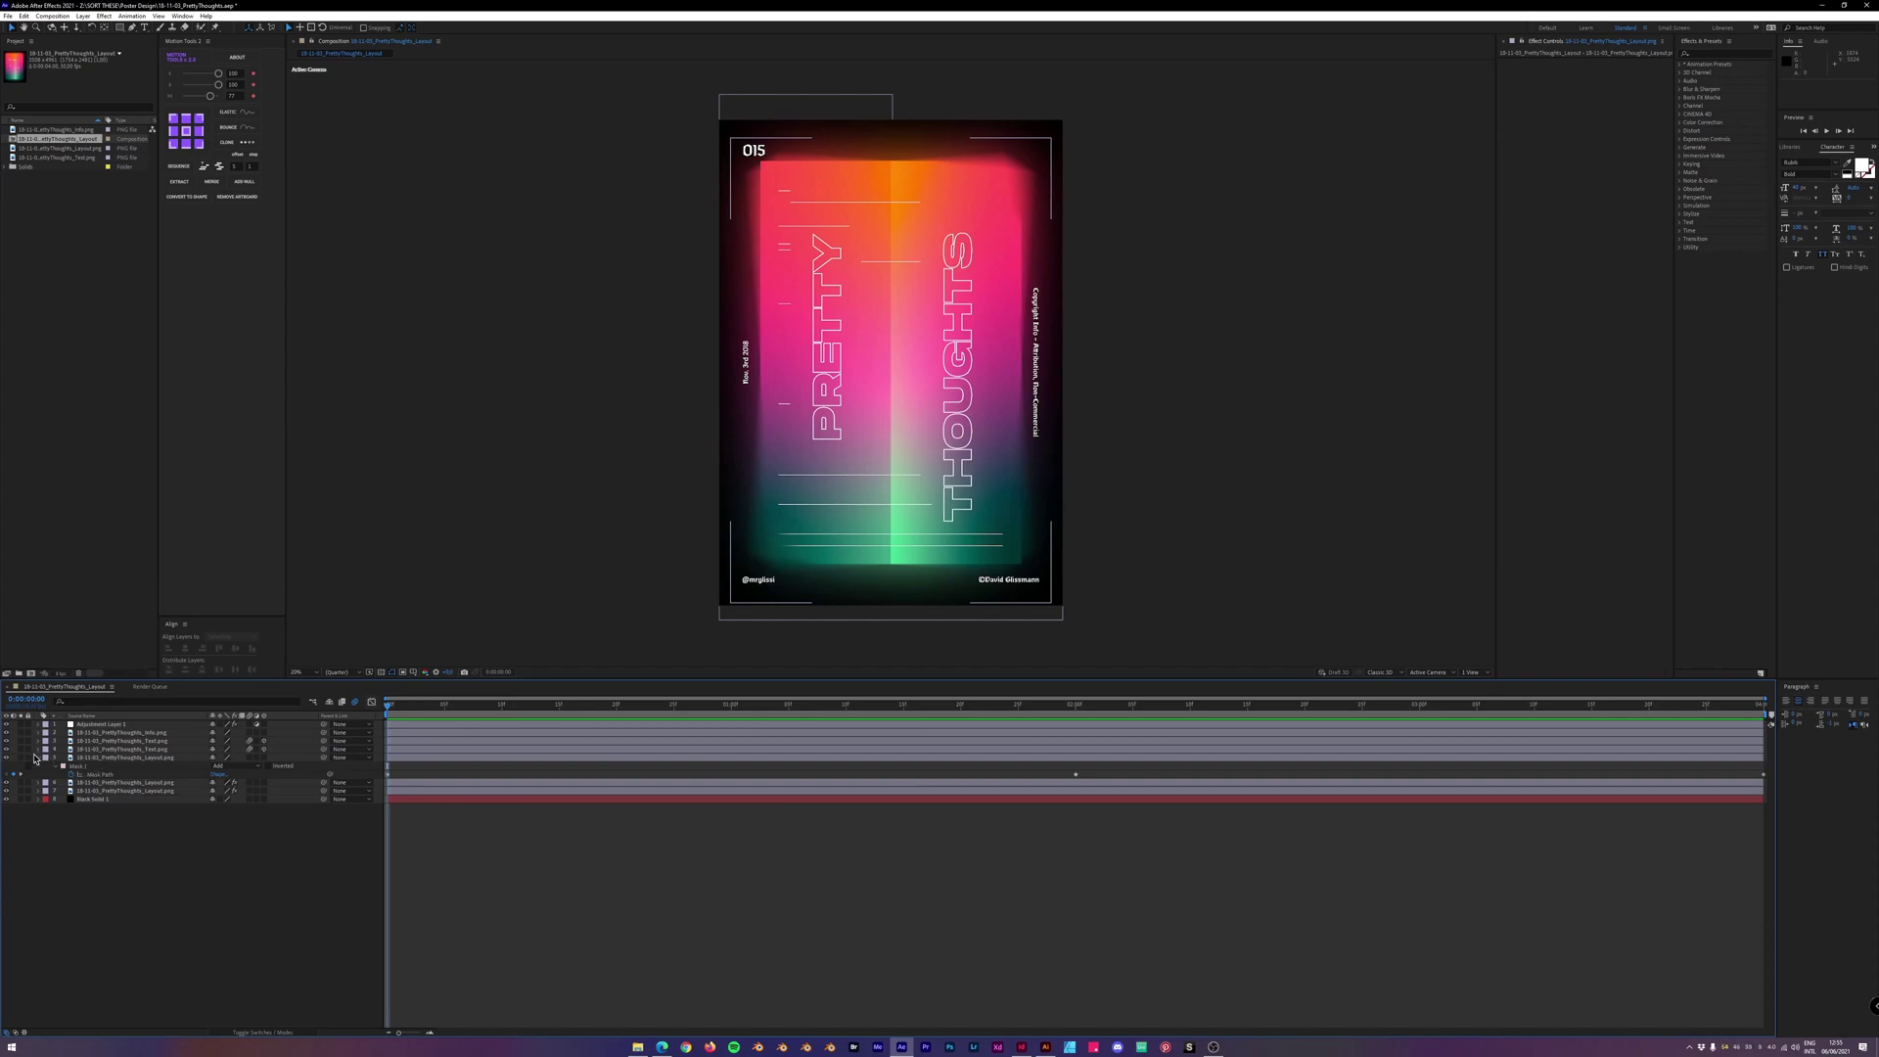
Select both Text layers and display their animated Position and Y Rotation properties, followed by their Mask Path properties.
{"action": "left_click", "coordinate": [122, 750]}
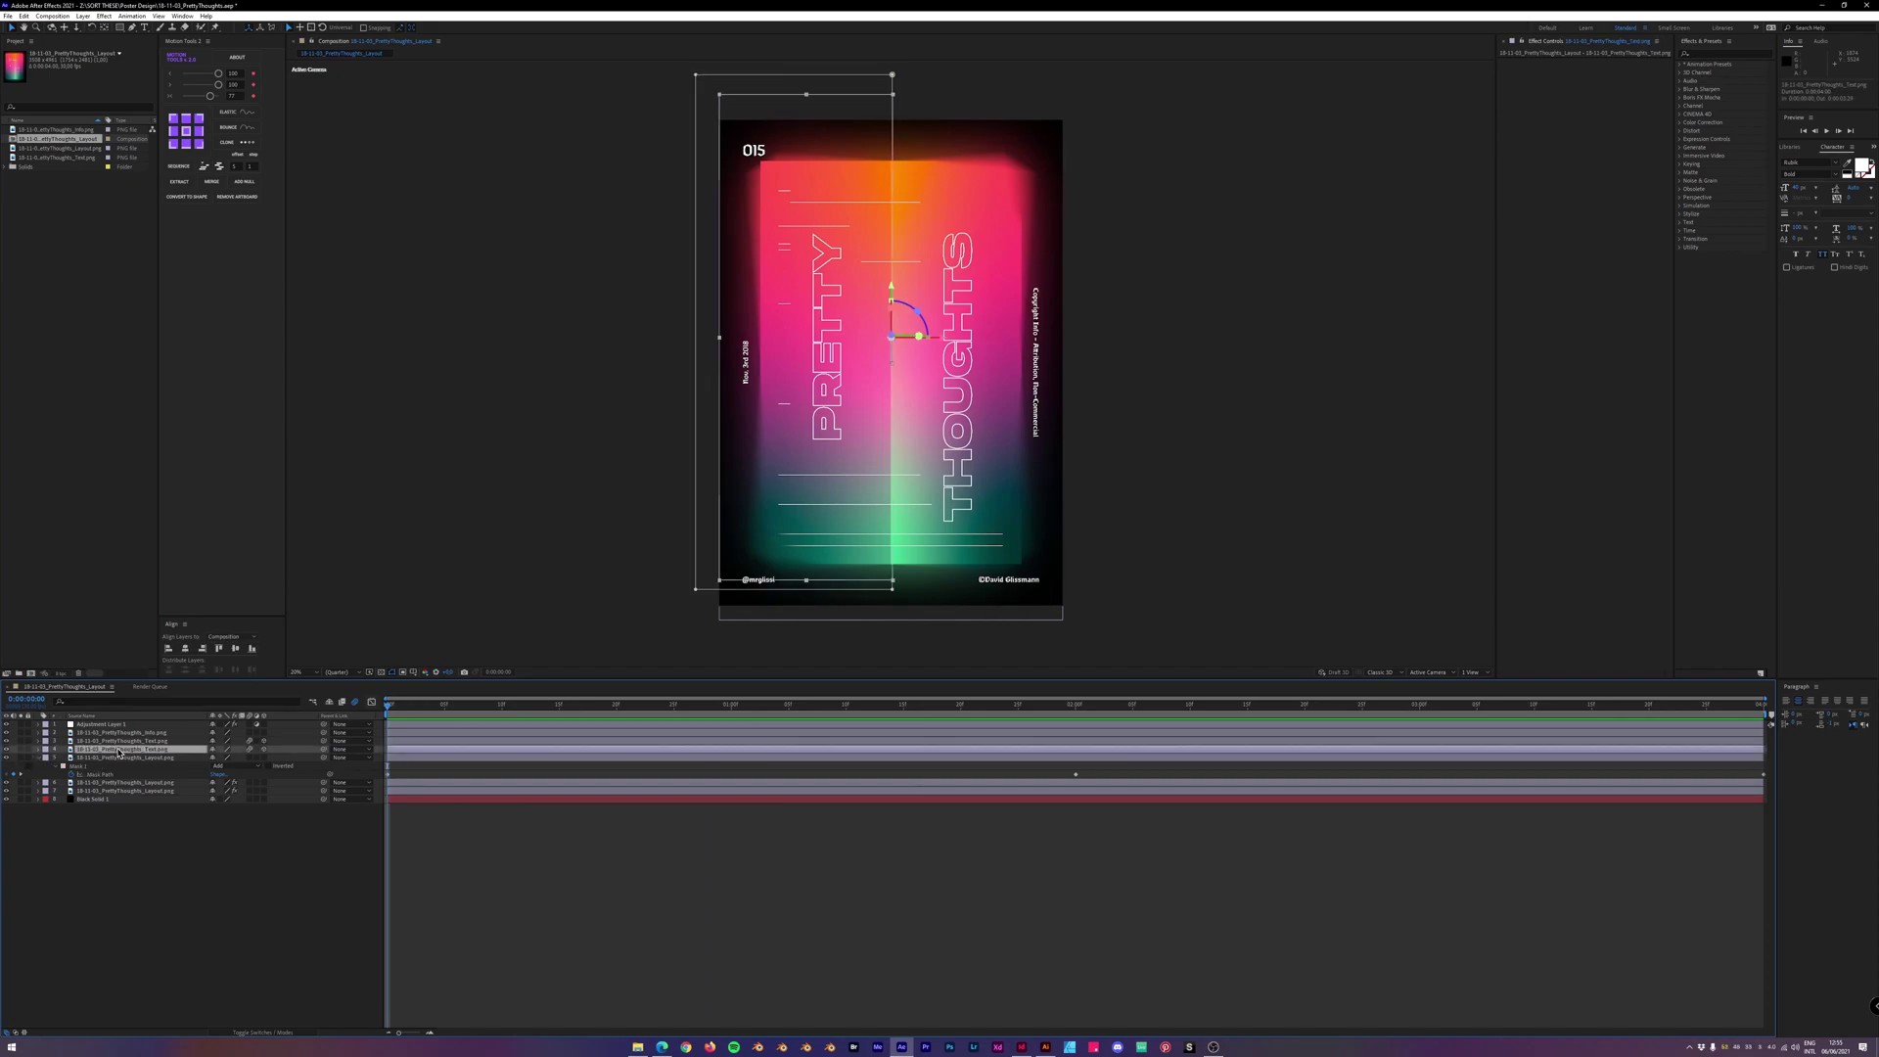
{"action": "left_click", "coordinate": [130, 741]}
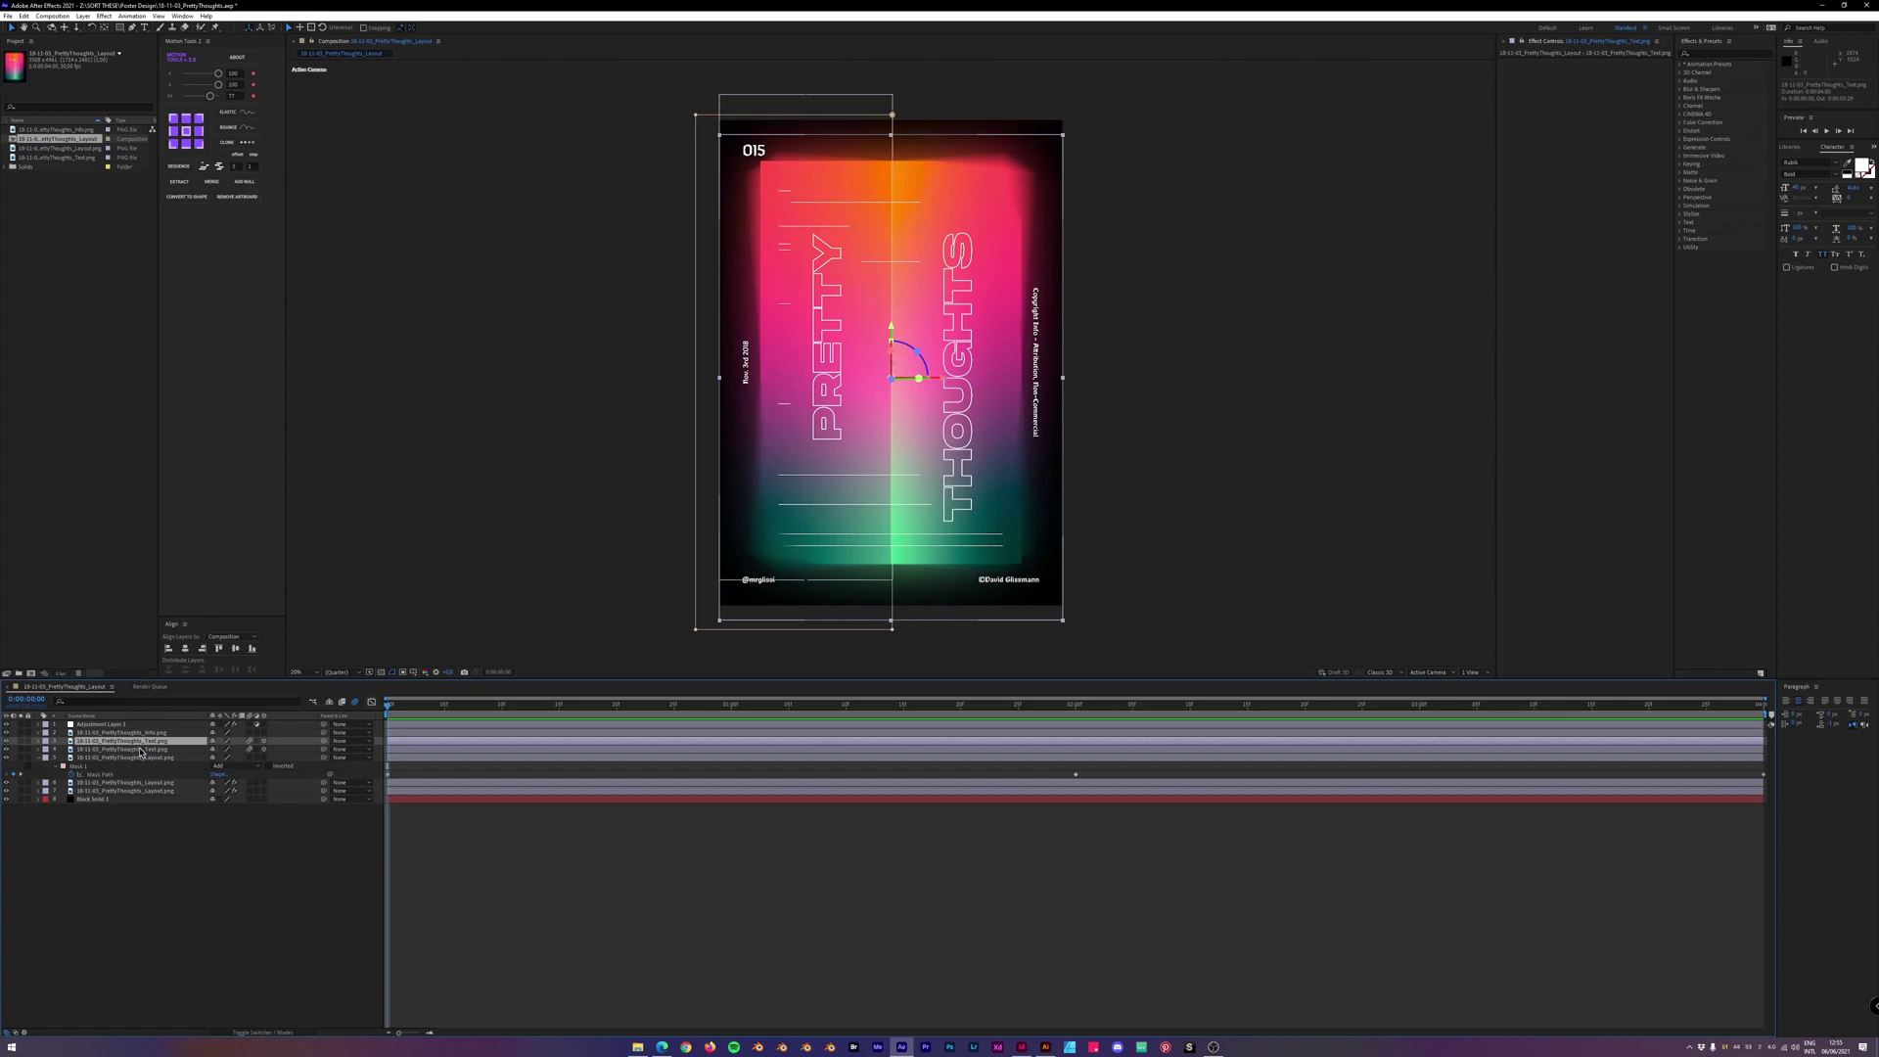
{"action": "left_click", "coordinate": [140, 750], "text": "shift"}
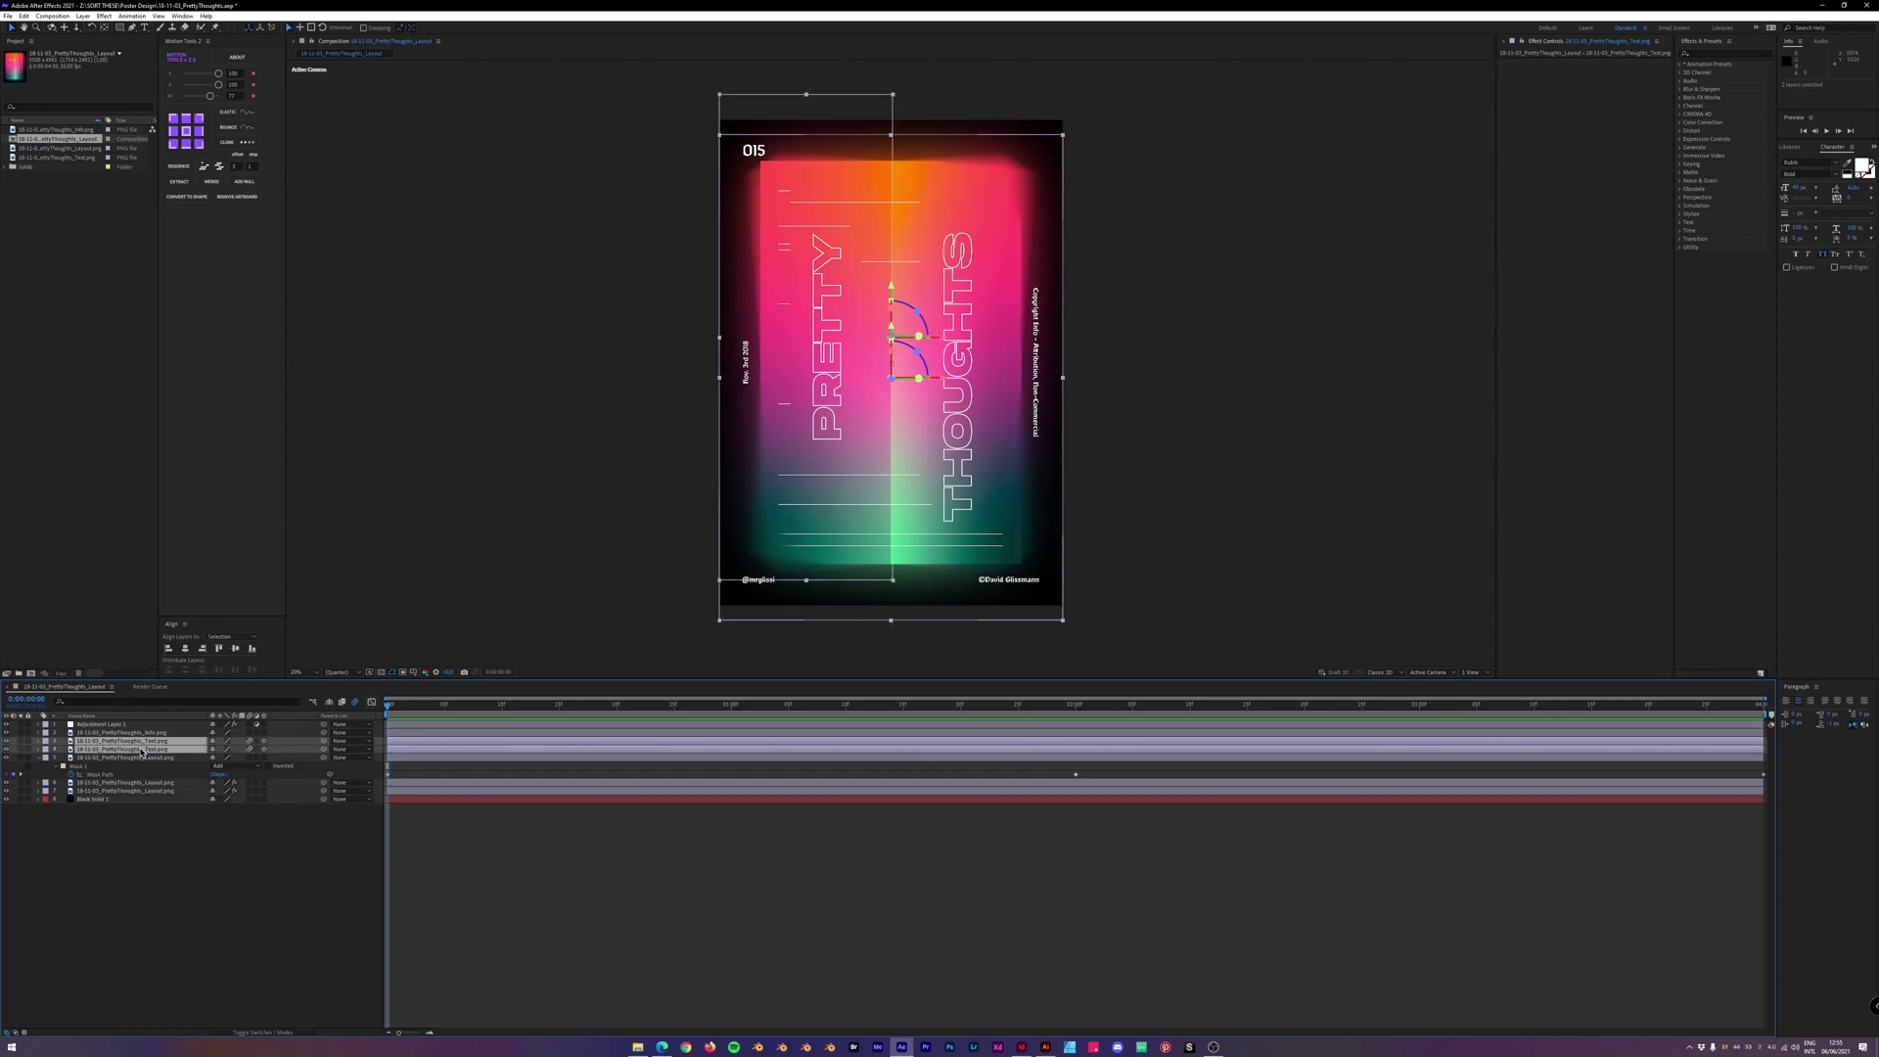
{"action": "key", "text": "u"}
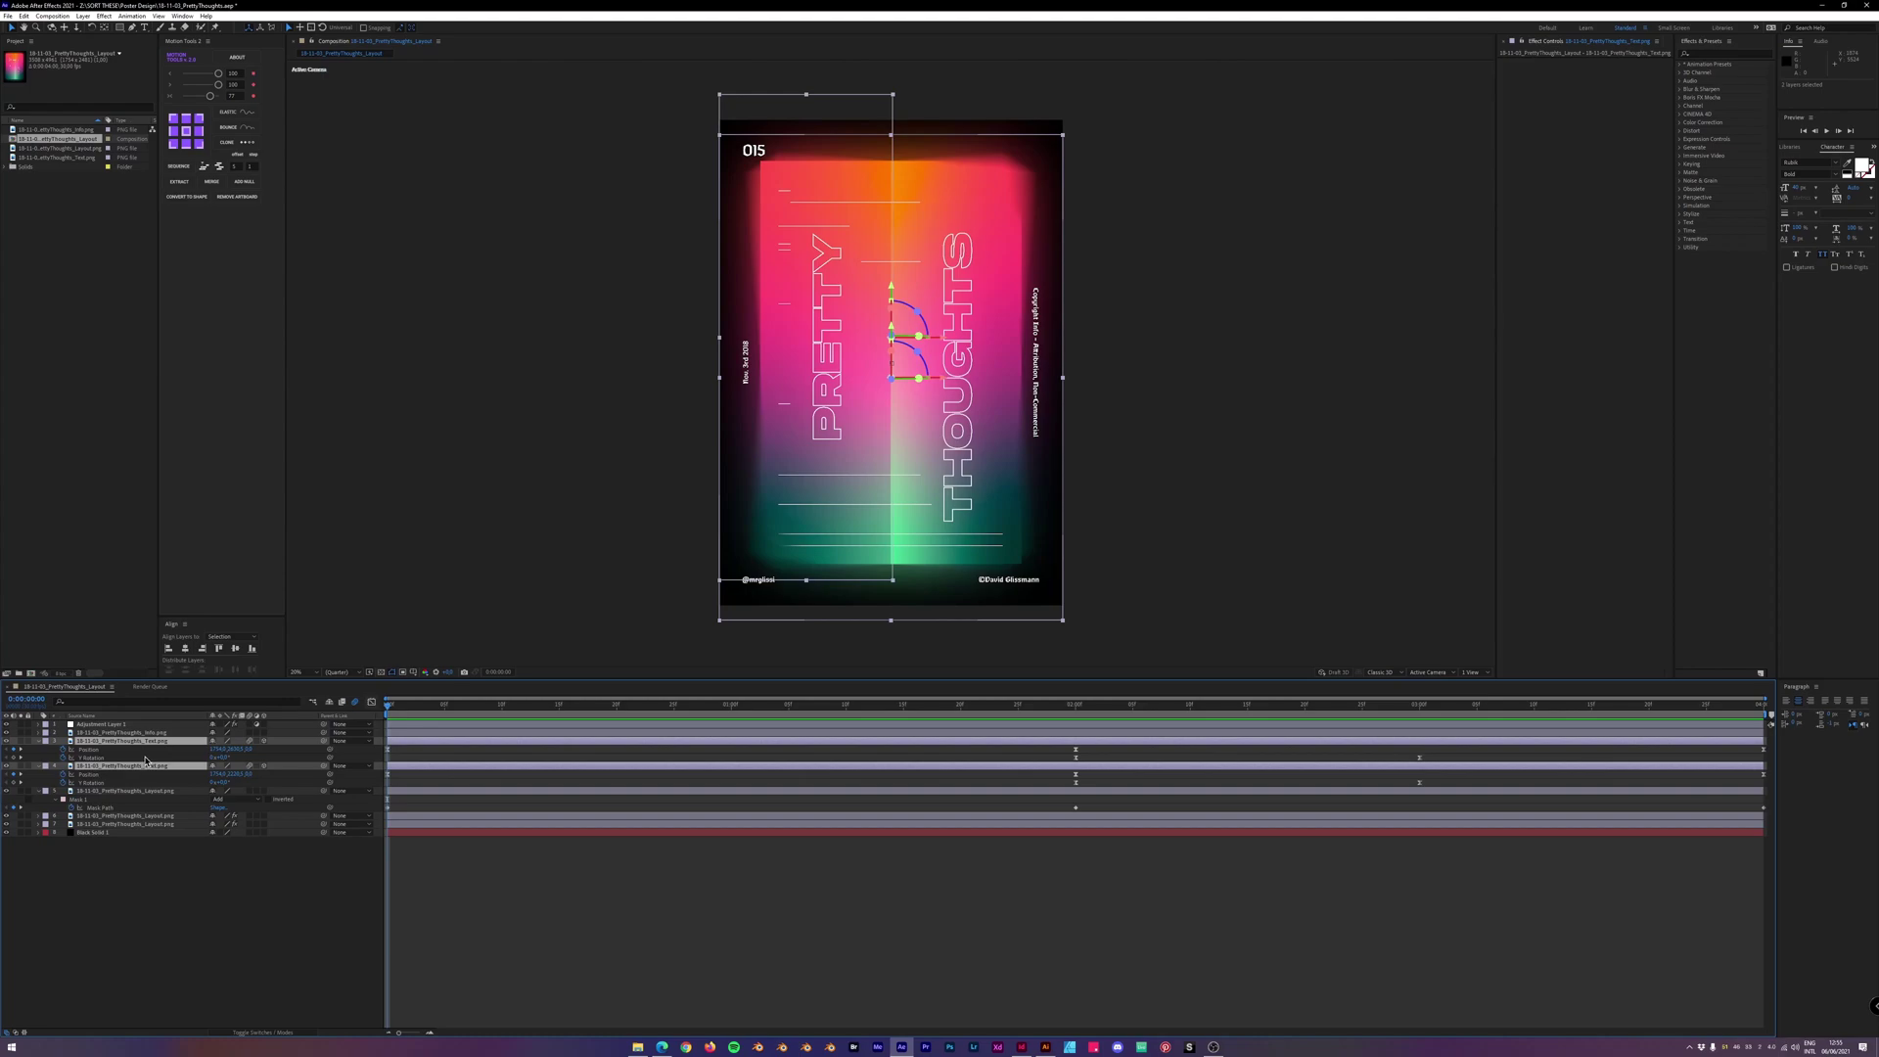
{"action": "left_click", "coordinate": [157, 887]}
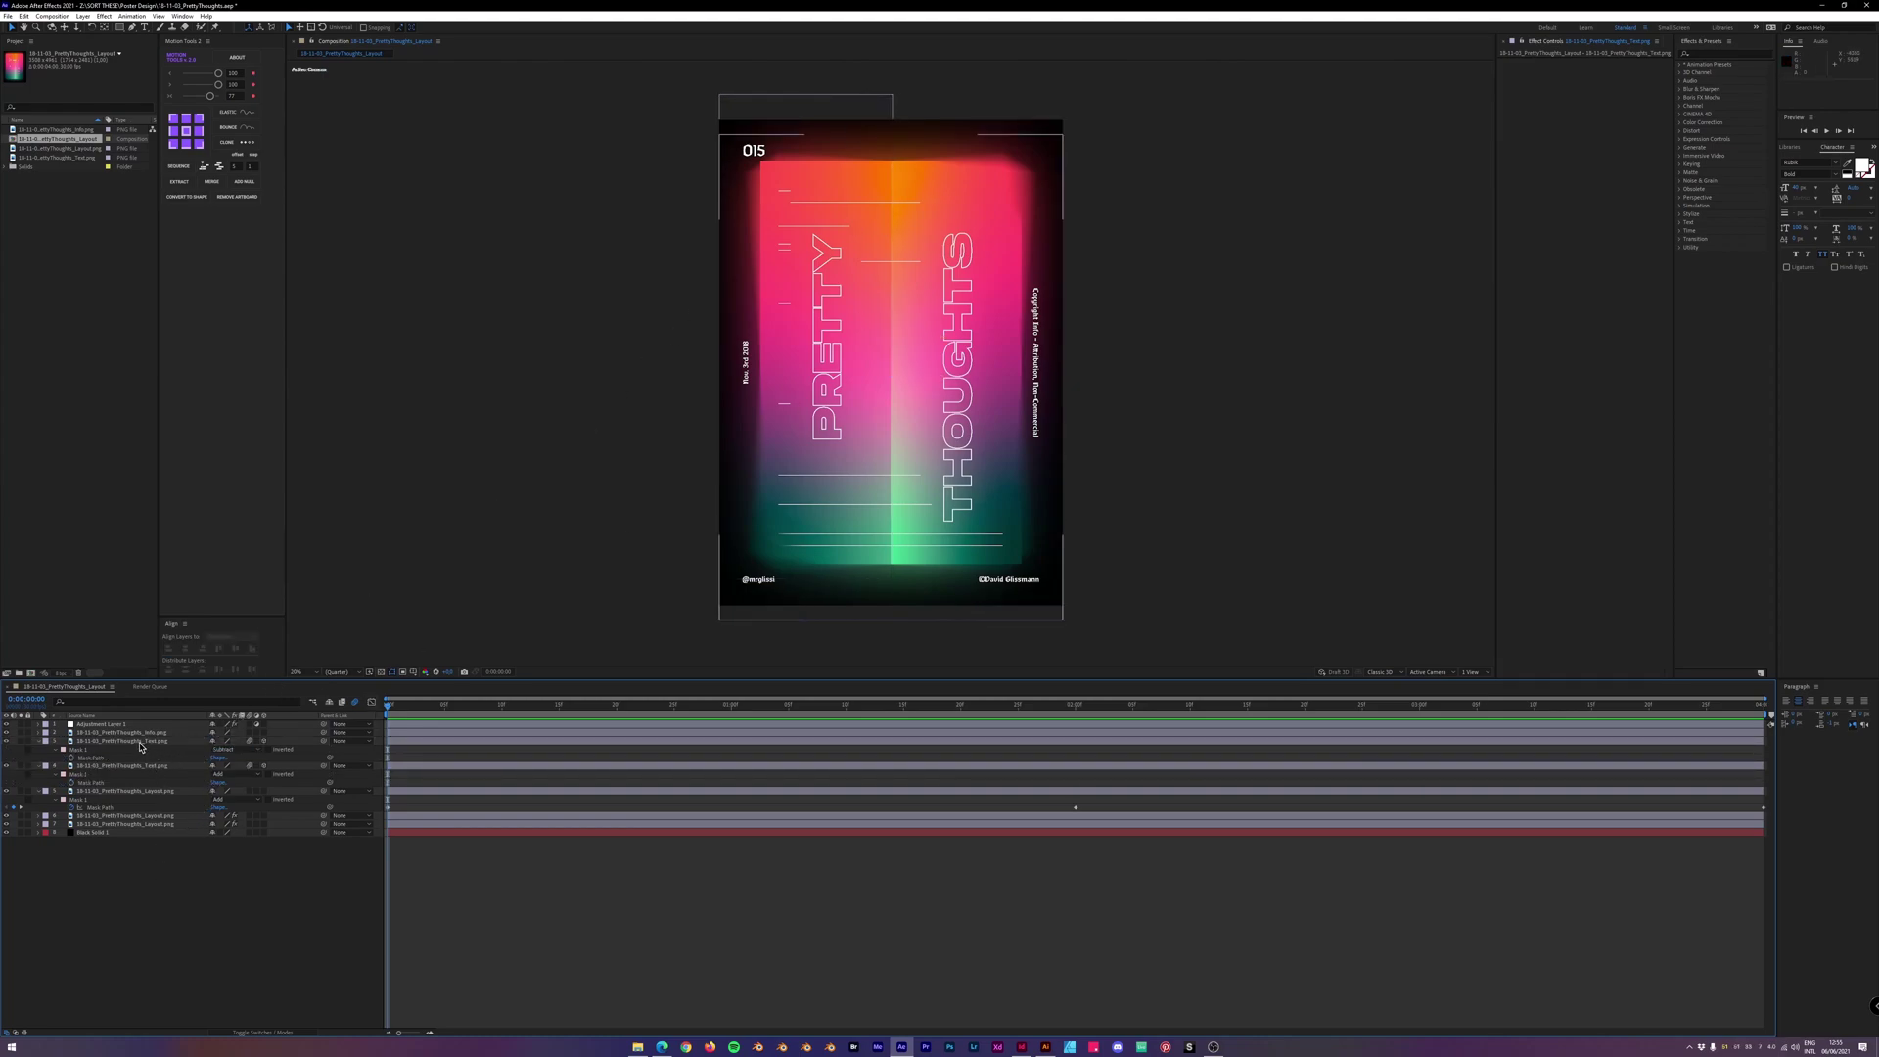
Hide and show the upper Text layer to examine which word its subtract mask leaves in place.
{"action": "left_click", "coordinate": [140, 742]}
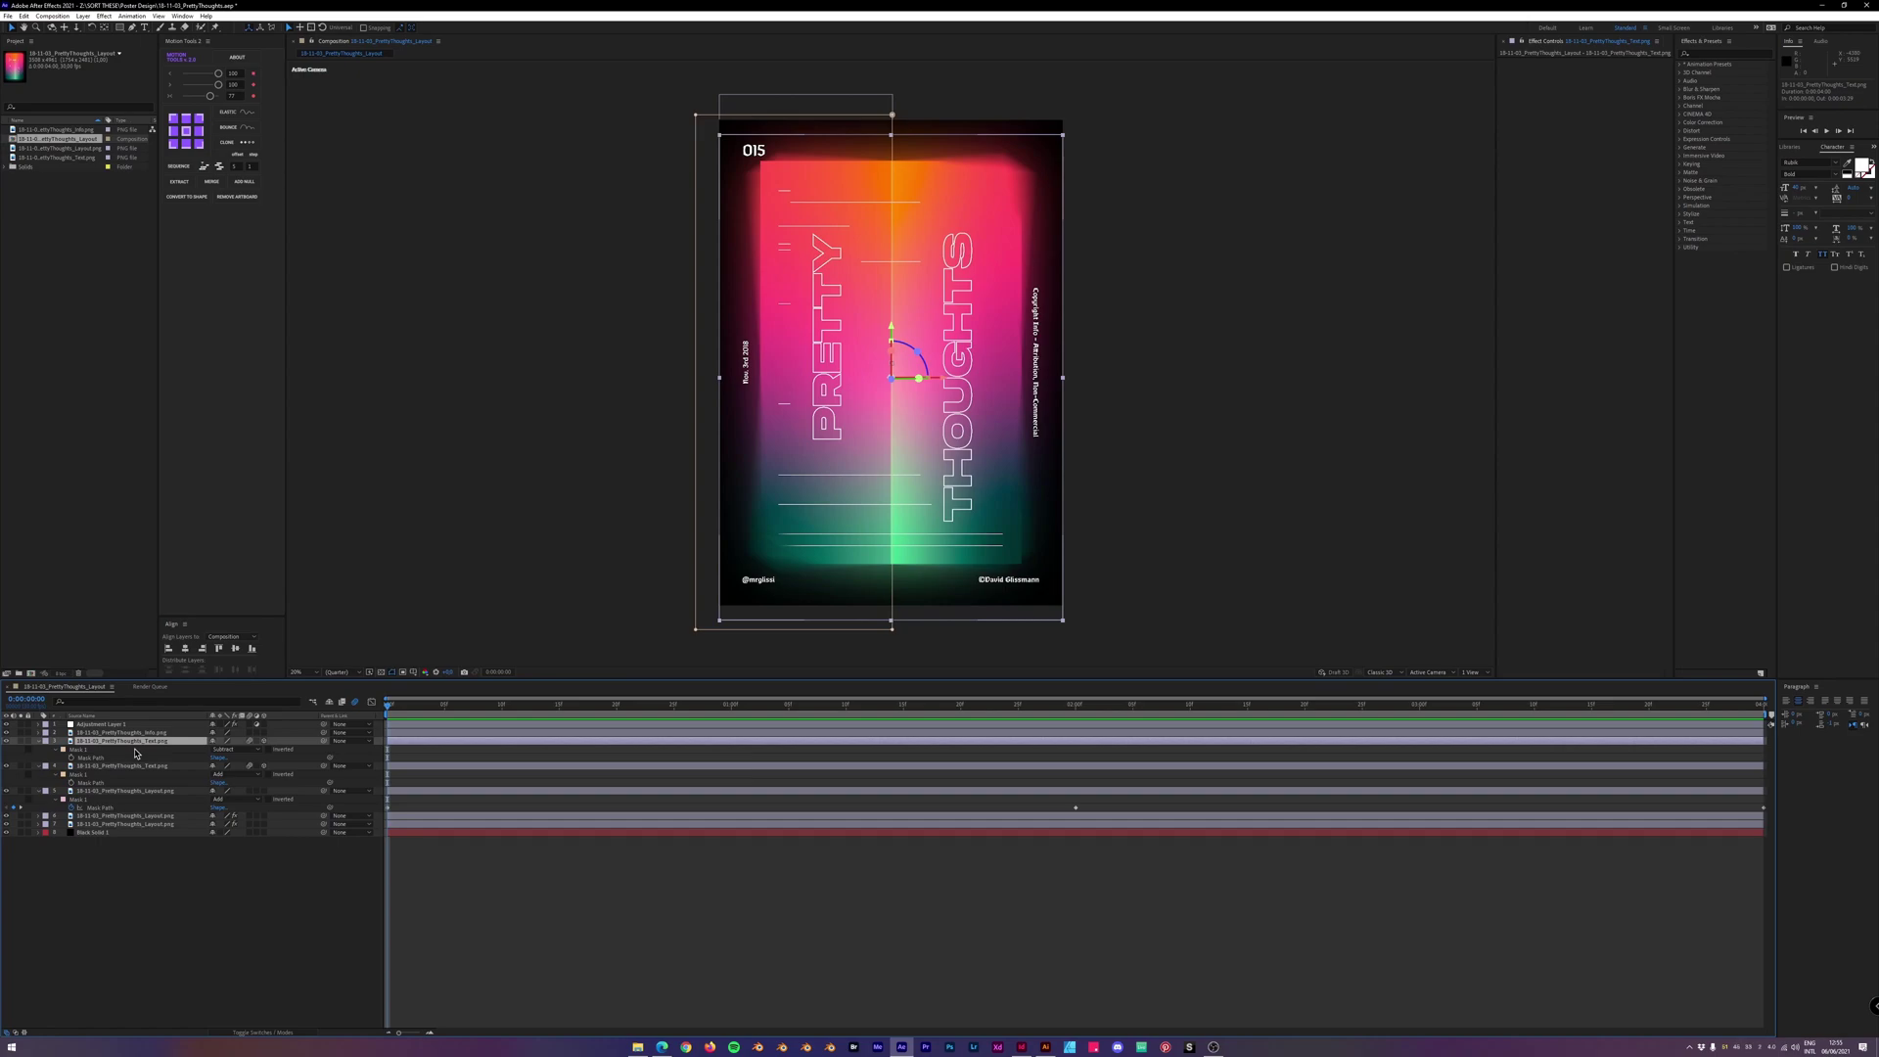
{"action": "left_click", "coordinate": [6, 741]}
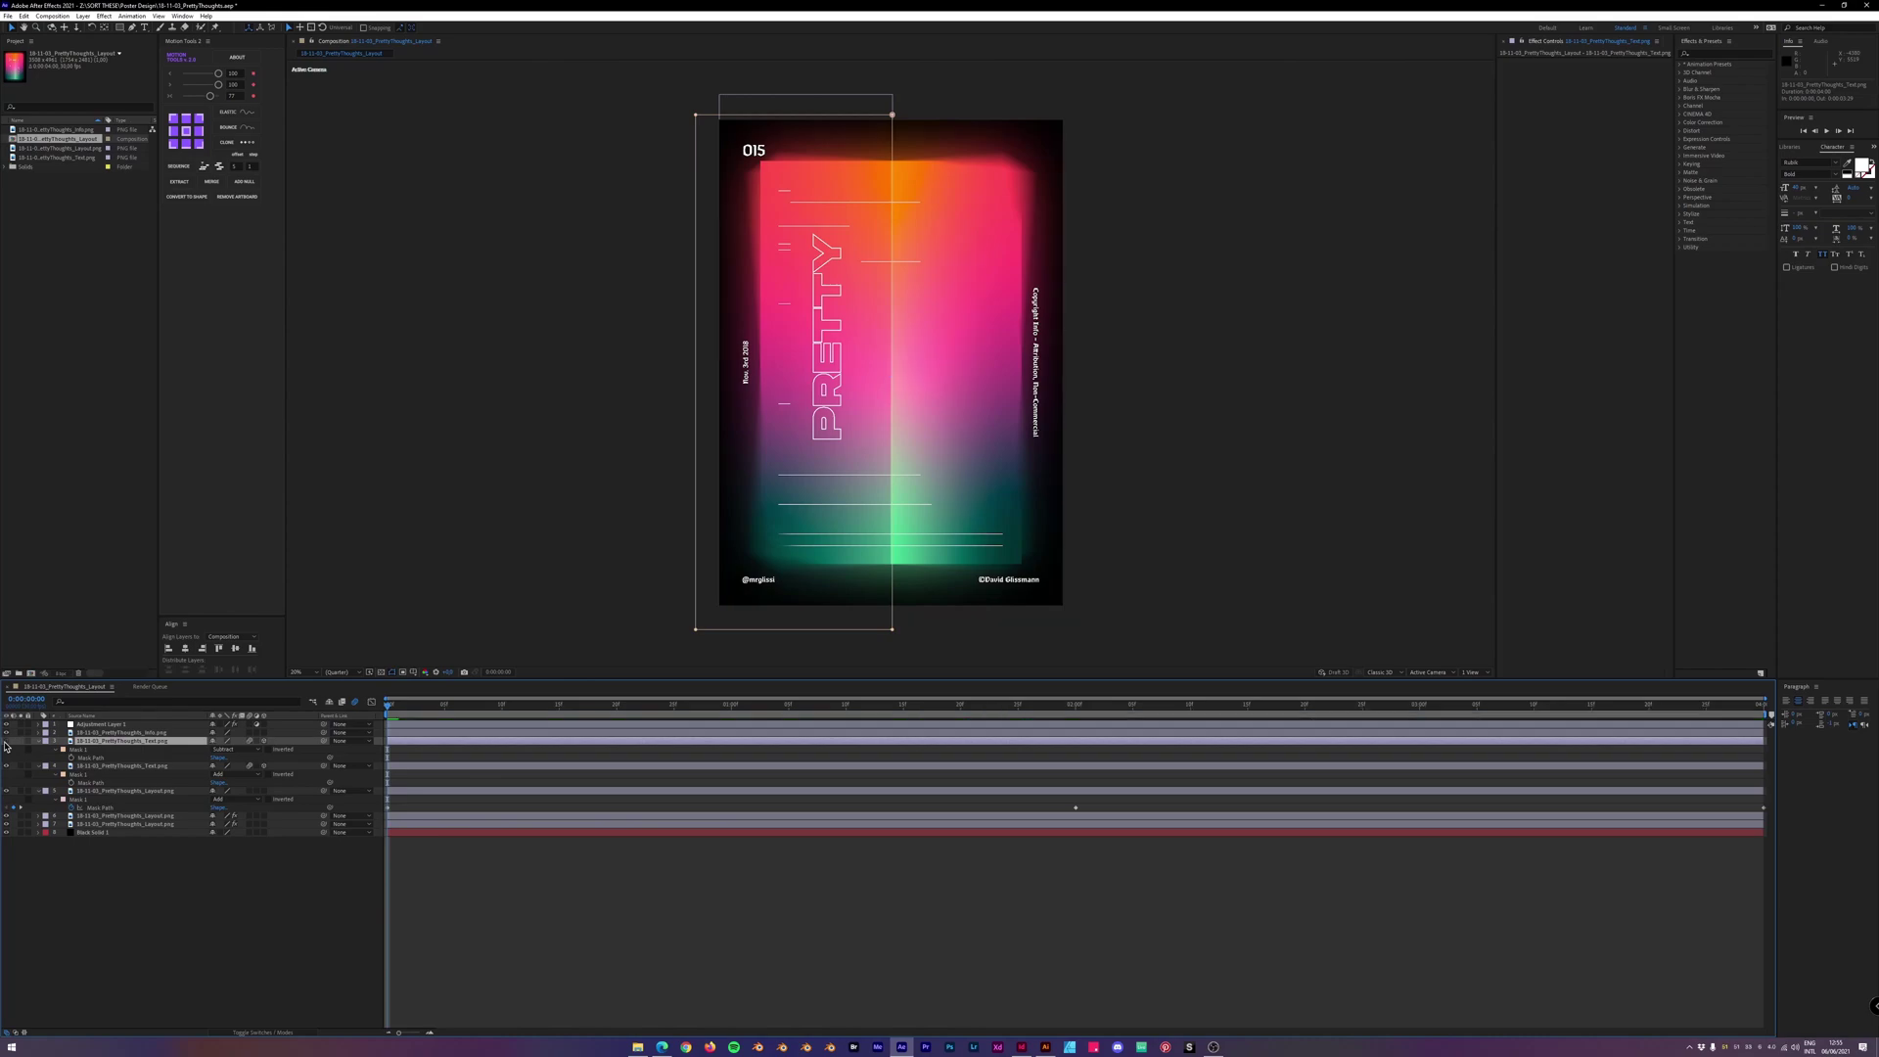
{"action": "left_click", "coordinate": [6, 742]}
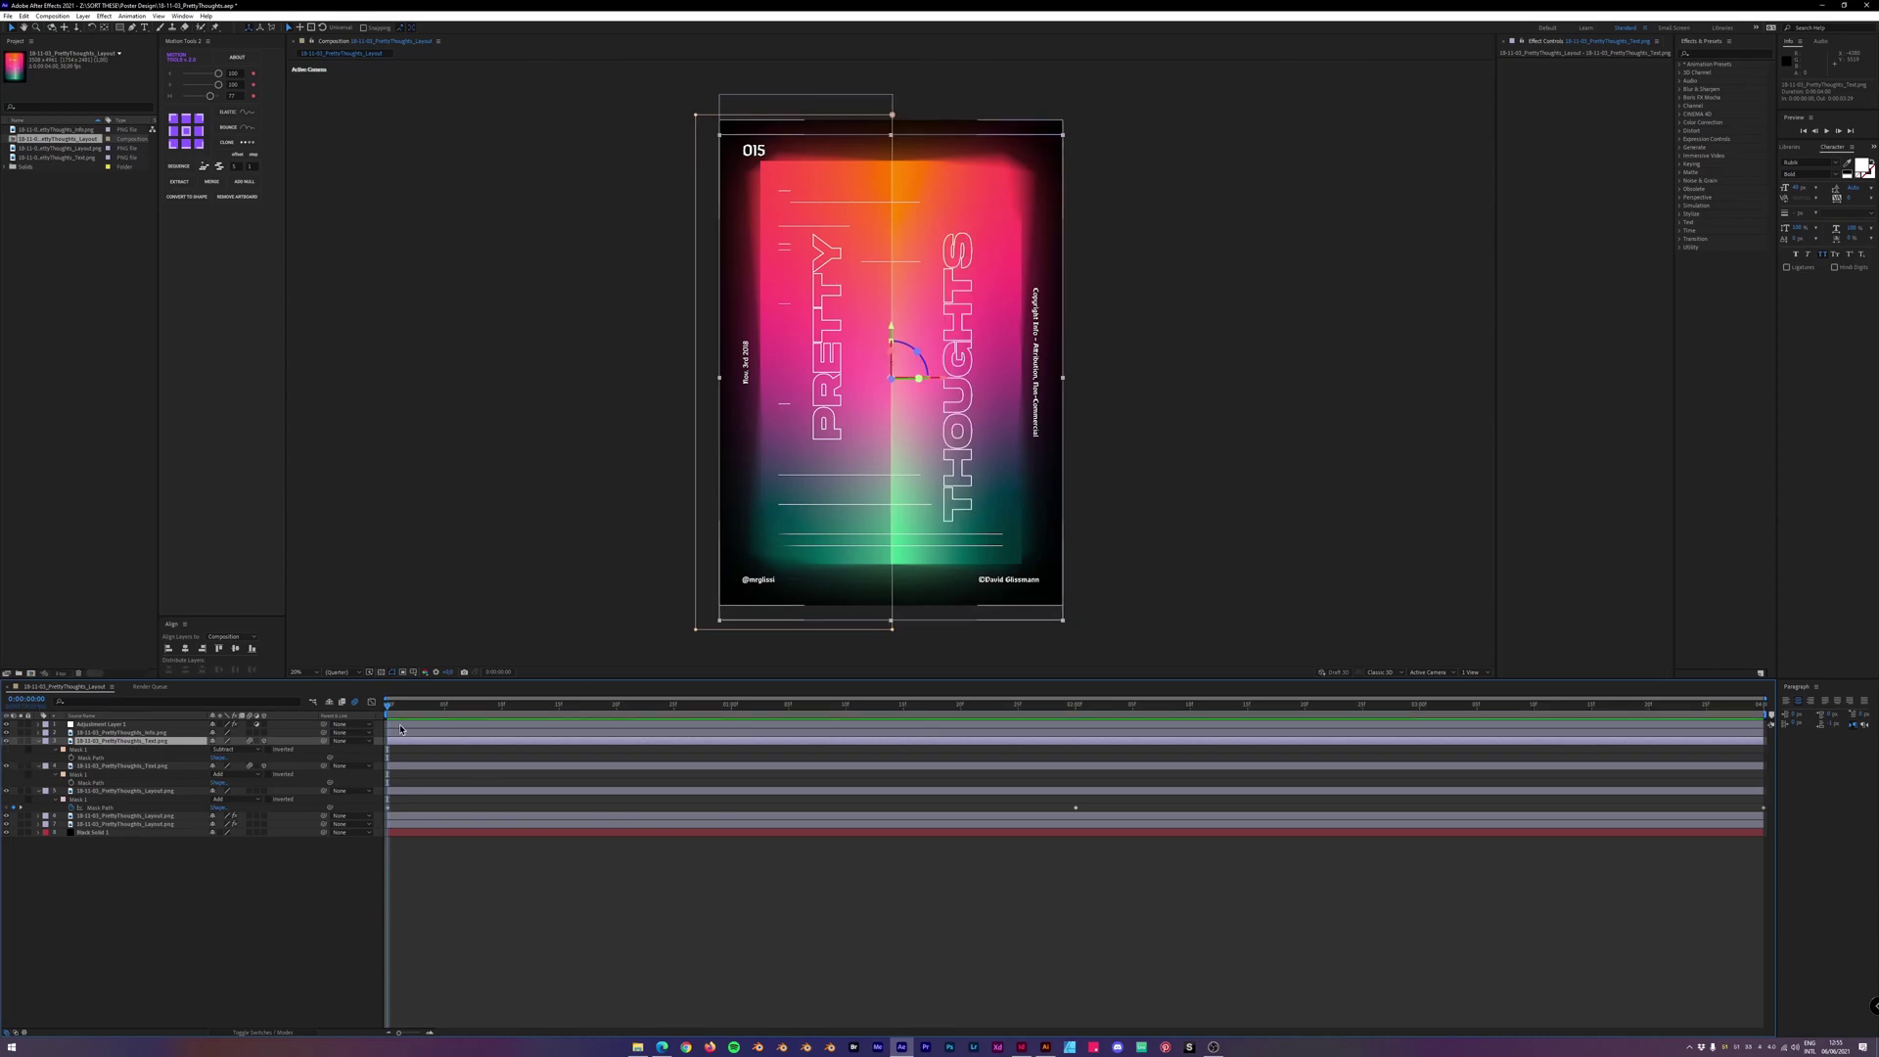
Preview the poster animation up to its middle frames and collapse the masked Layout layer's properties.
{"action": "key", "text": "space"}
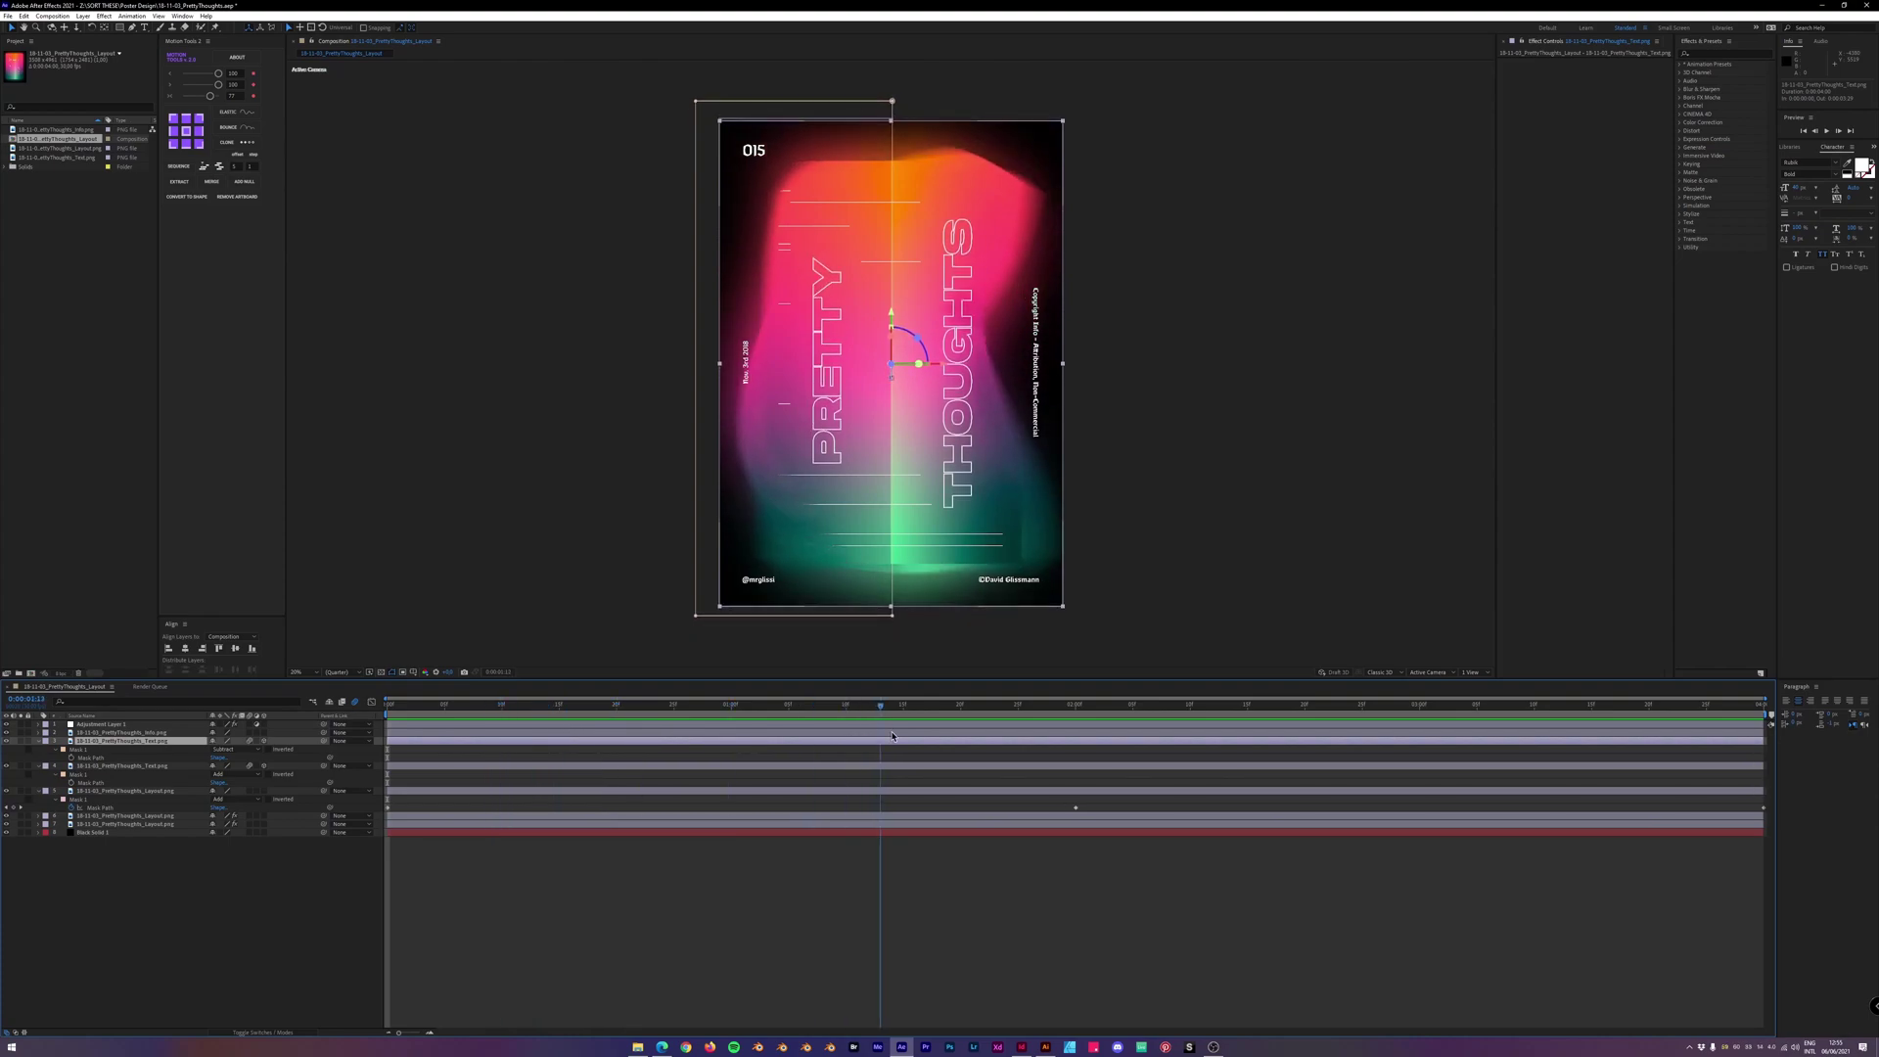
{"action": "key", "text": "space"}
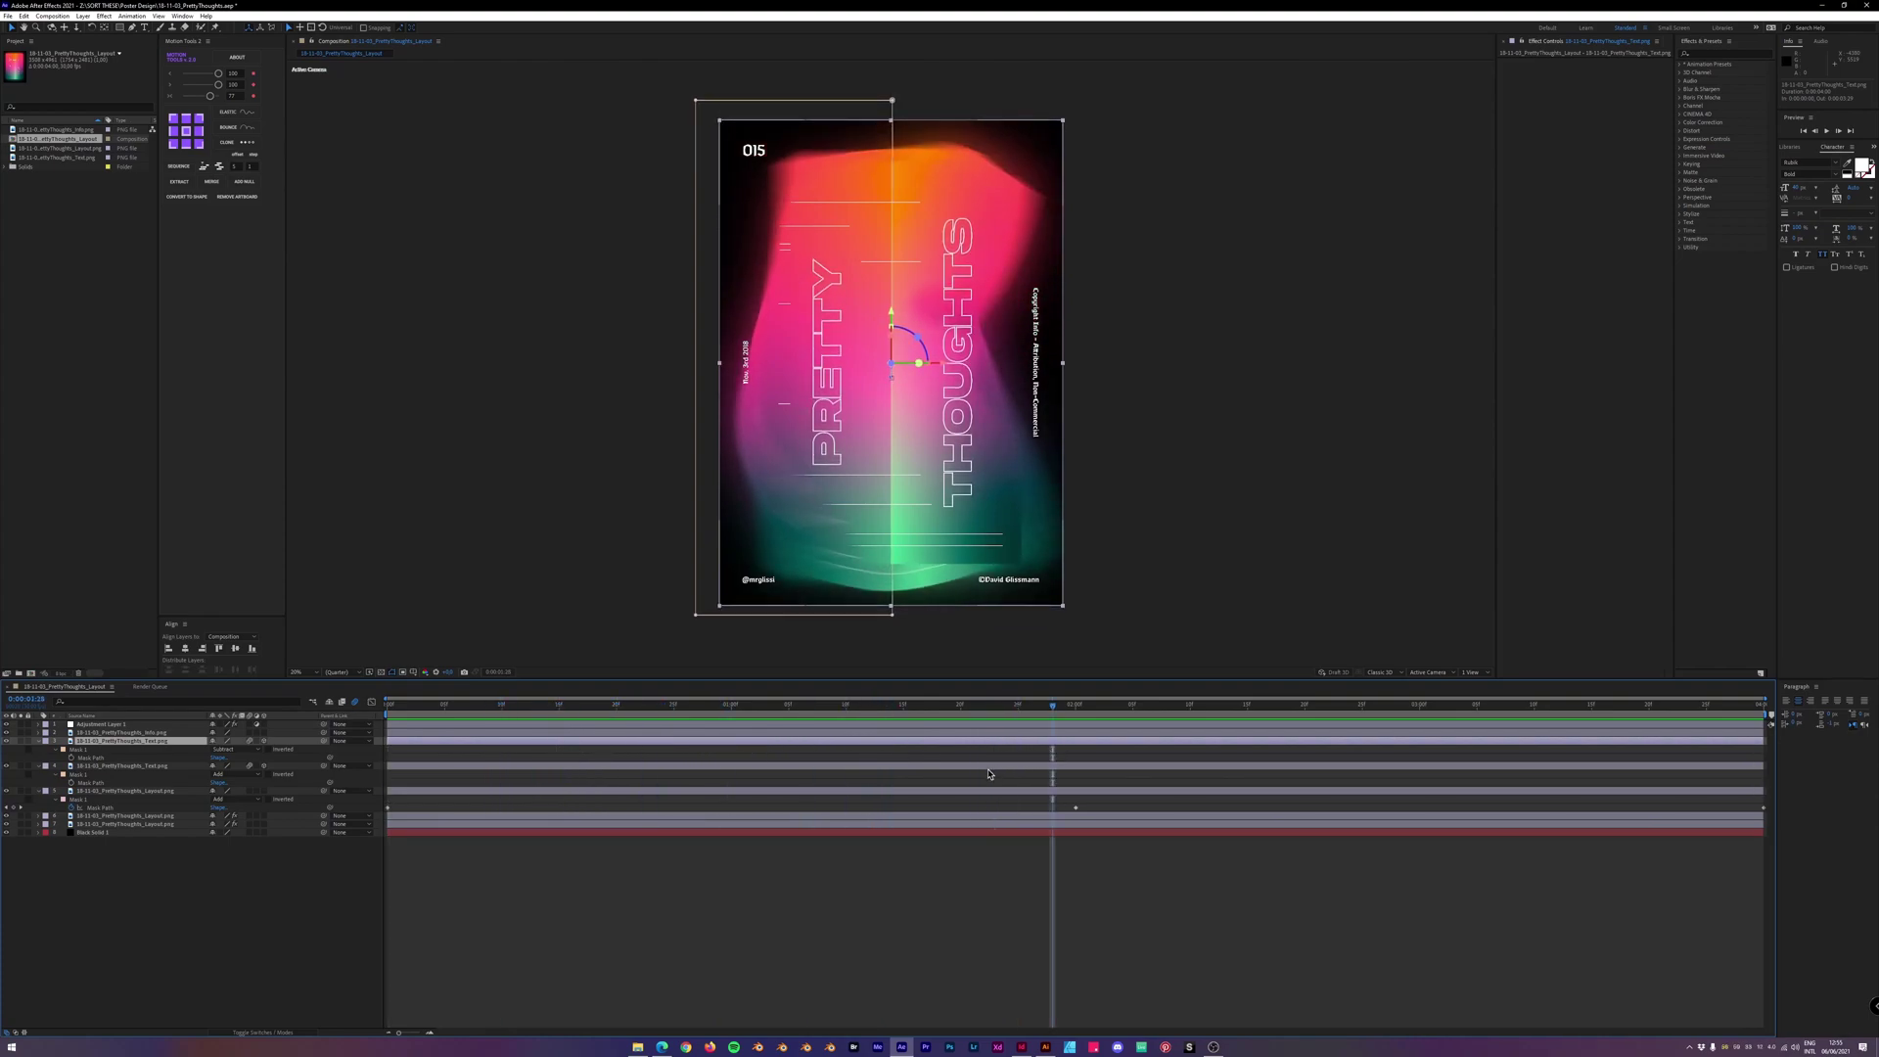
{"action": "left_click", "coordinate": [990, 779]}
{"action": "left_click", "coordinate": [996, 750]}
{"action": "left_click", "coordinate": [38, 791]}
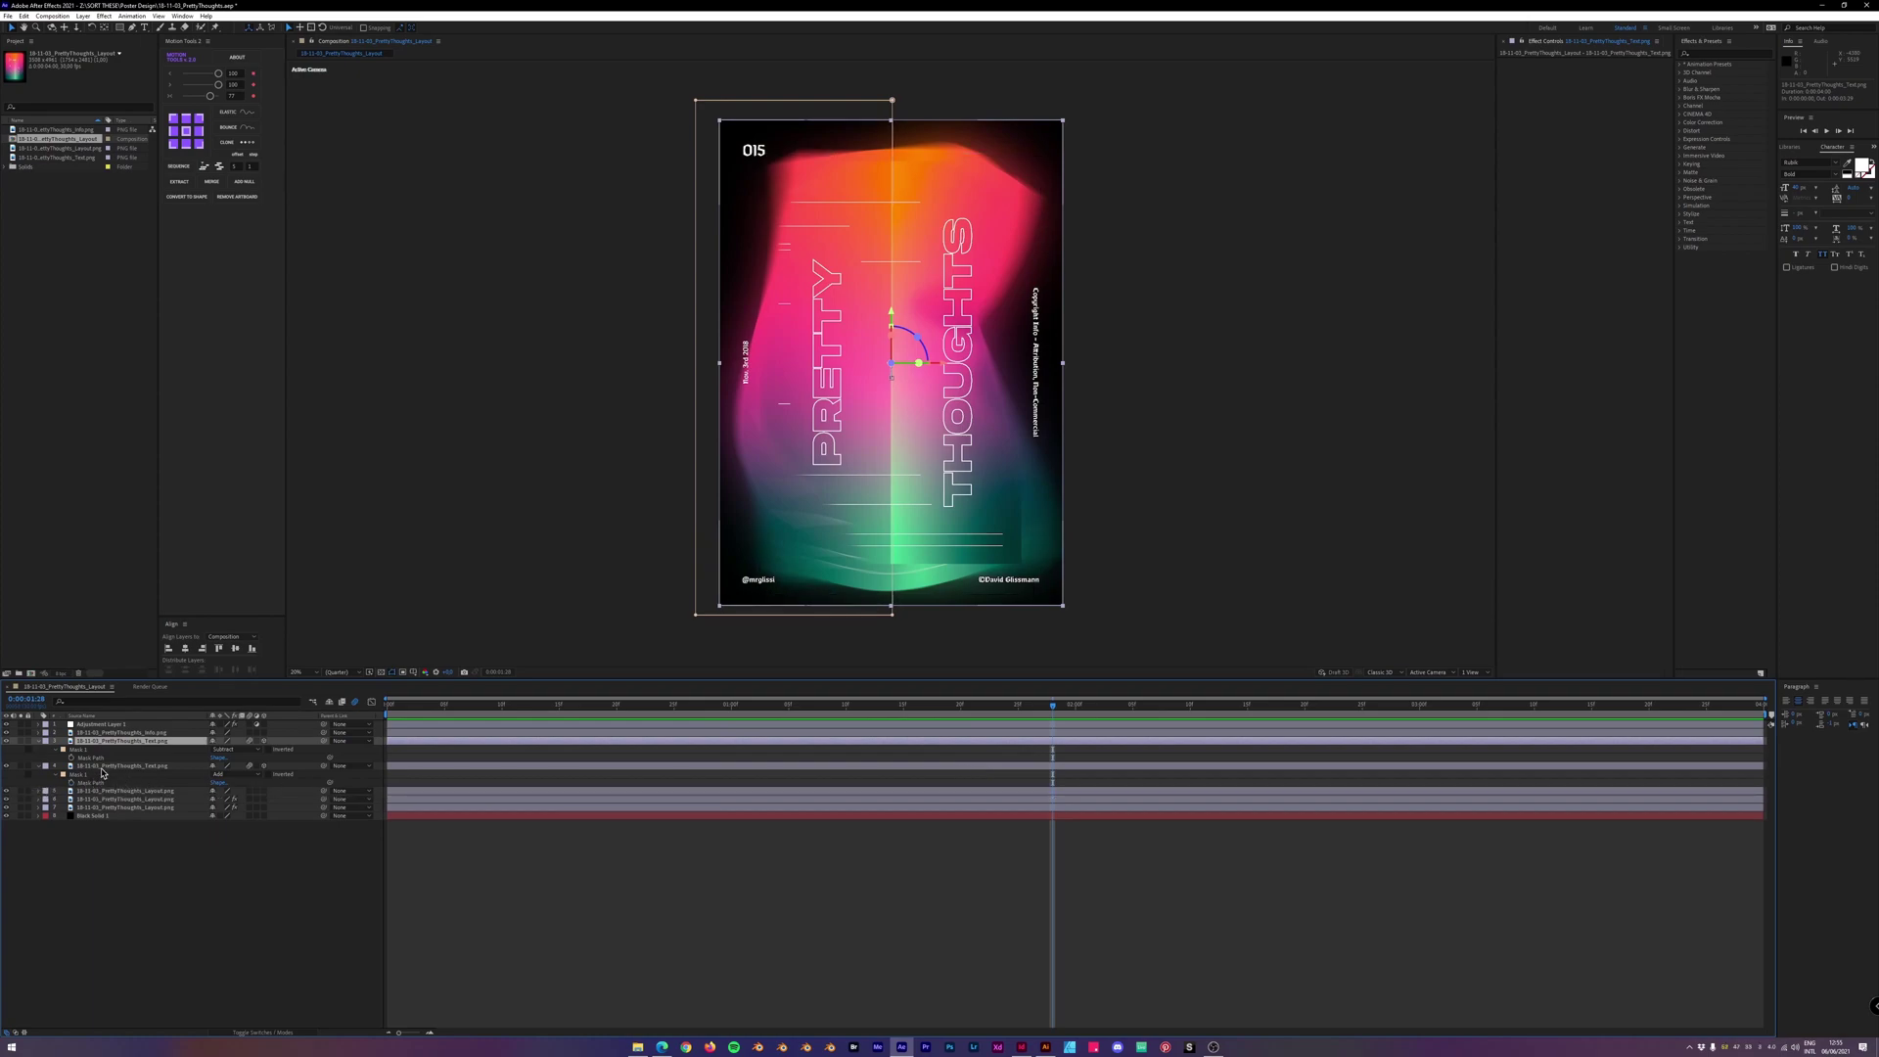
Select both Text layers, scrub through their 3D rotation in the second half, and return to the first frame.
{"action": "left_click", "coordinate": [103, 767], "text": "shift"}
{"action": "mouse_move", "coordinate": [1211, 708]}
{"action": "left_mouse_down"}
{"action": "mouse_move", "coordinate": [1288, 709]}
{"action": "mouse_move", "coordinate": [1178, 711]}
{"action": "left_mouse_up"}
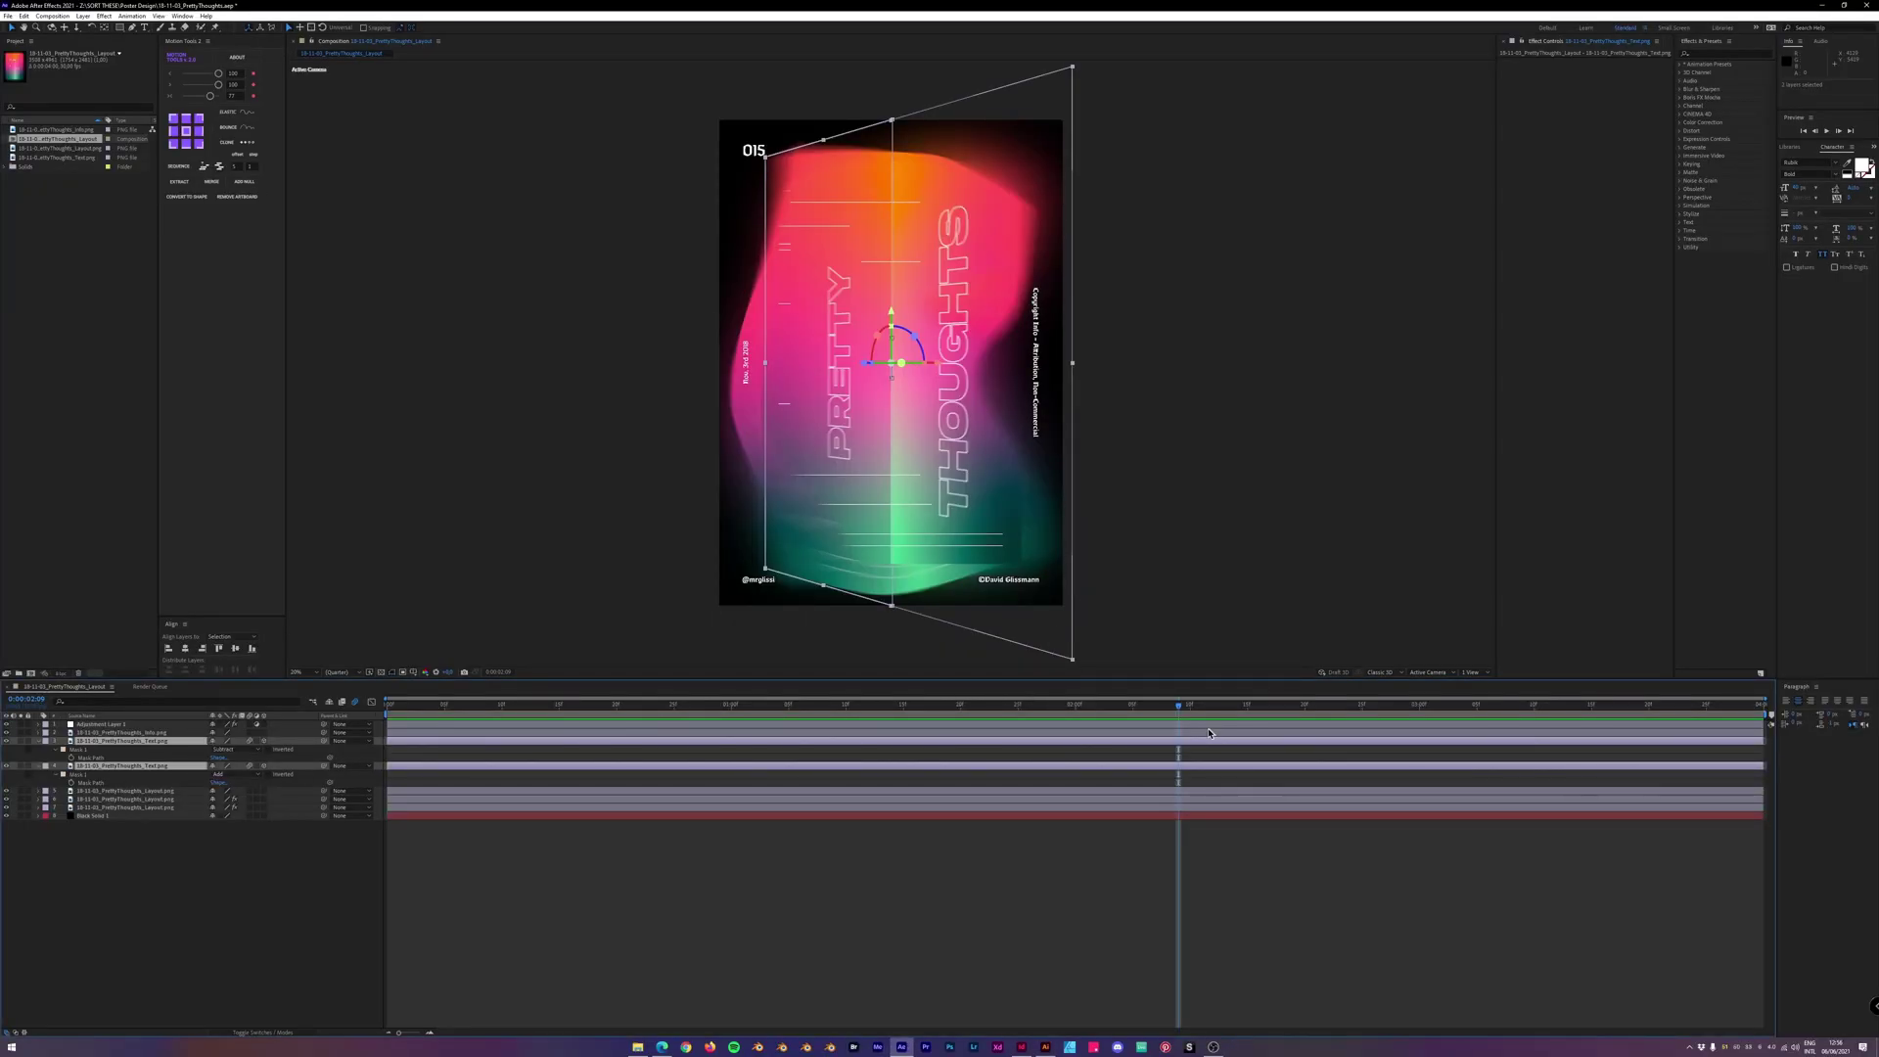
{"action": "left_click_drag", "start_coordinate": [1187, 707], "coordinate": [385, 722]}
Deselect the Text layers and collapse the displayed properties of all layers.
{"action": "left_click", "coordinate": [629, 886]}
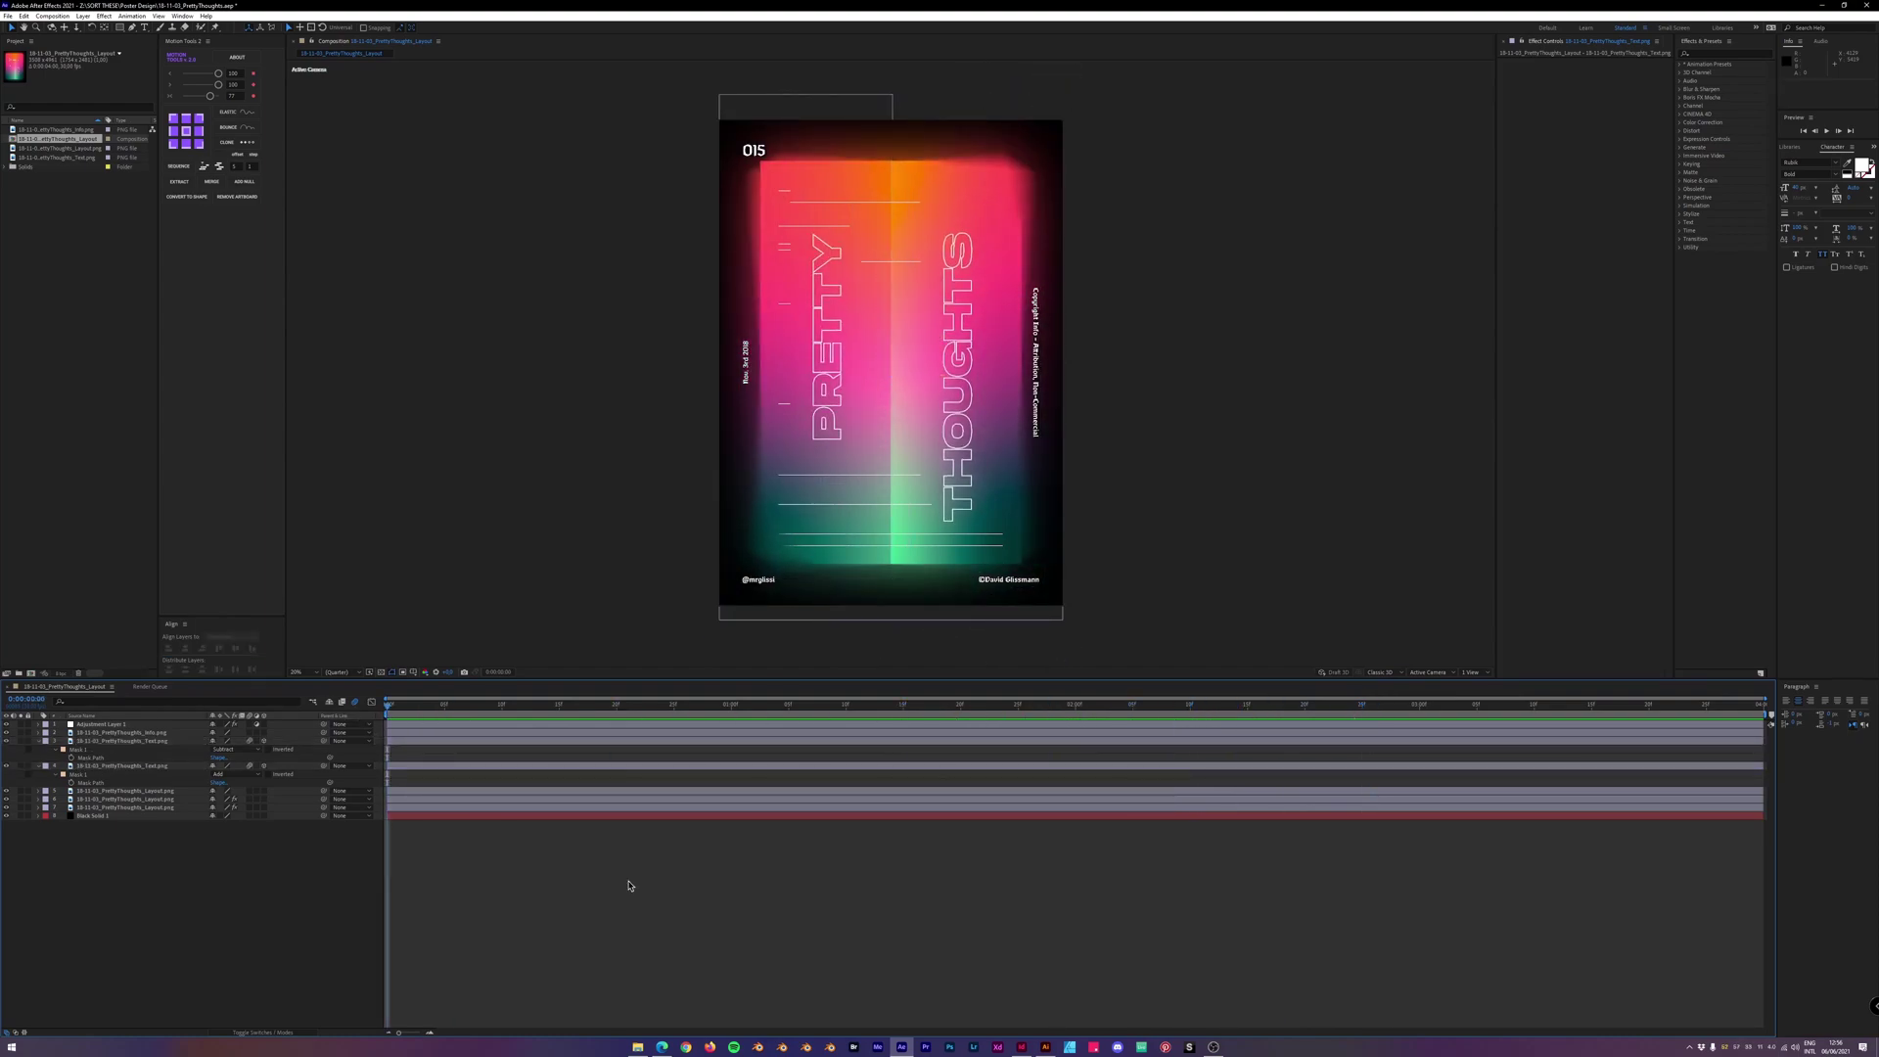
{"action": "key", "text": "u"}
{"action": "key", "text": "u"}
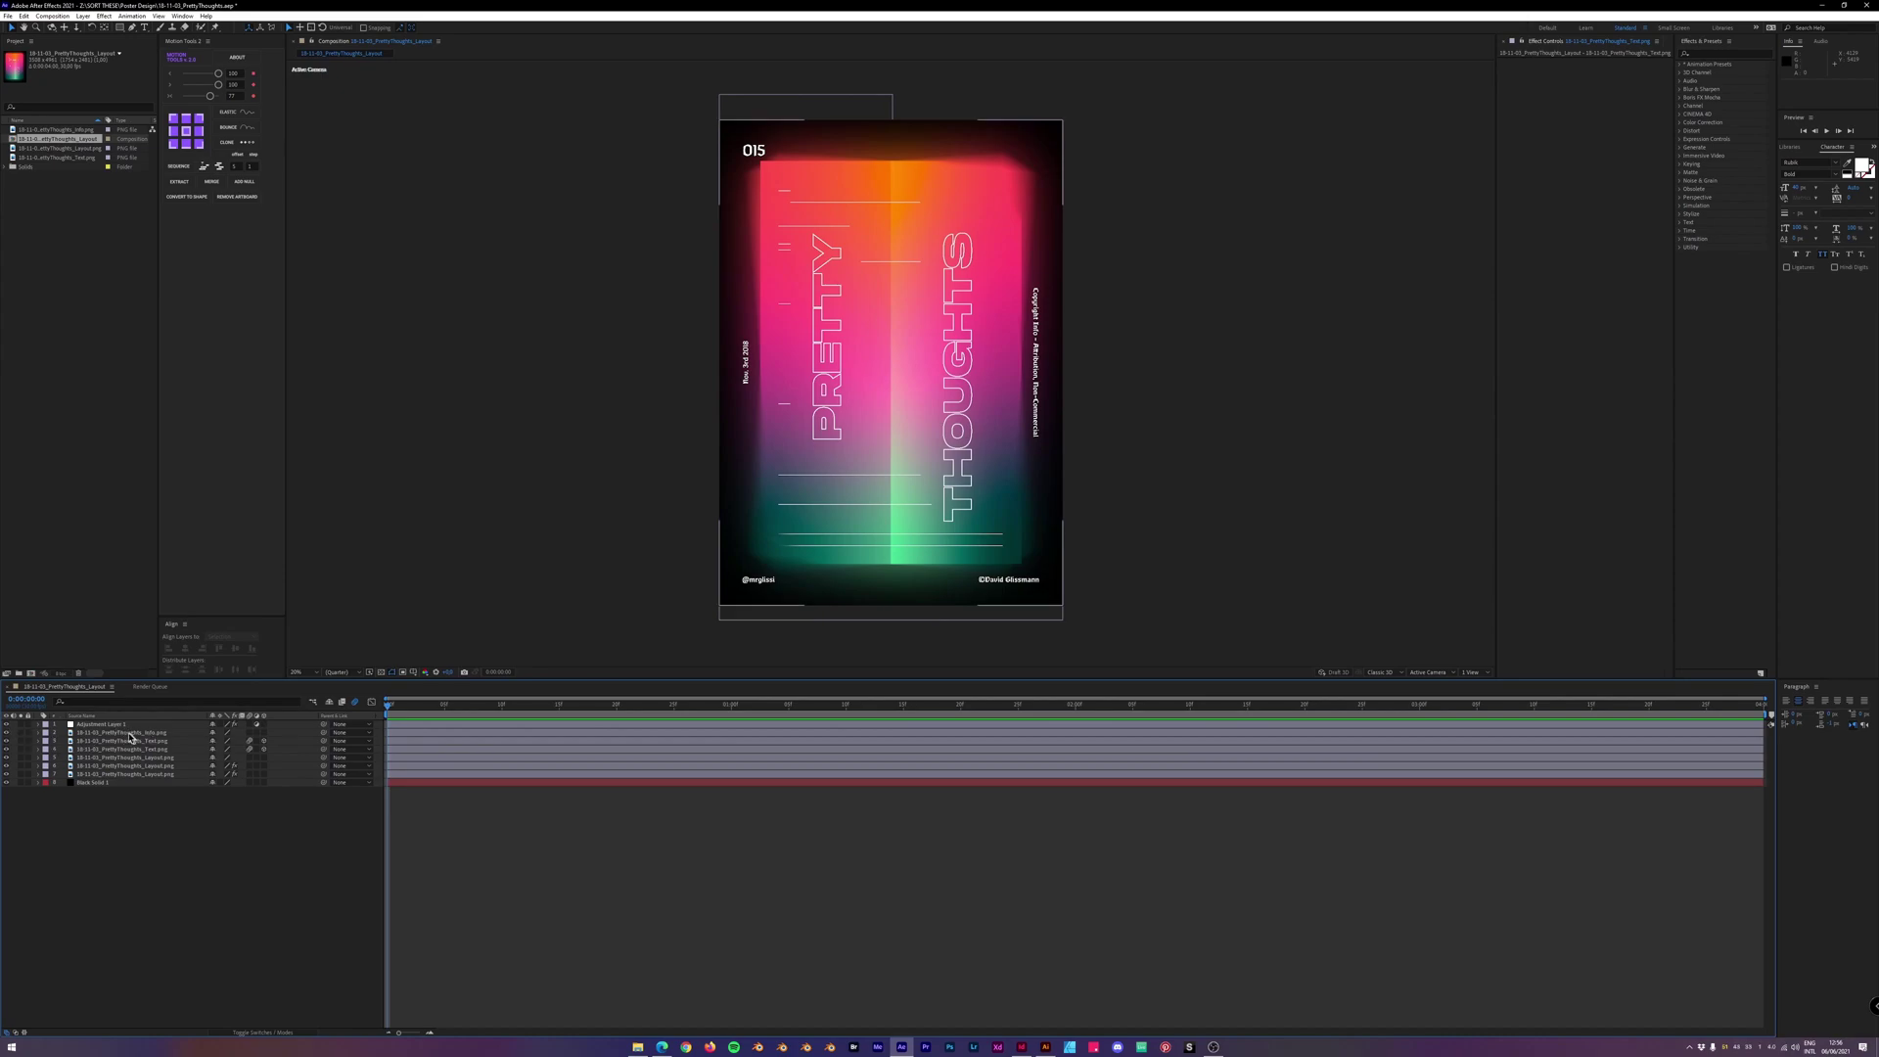
{"action": "left_click", "coordinate": [810, 784]}
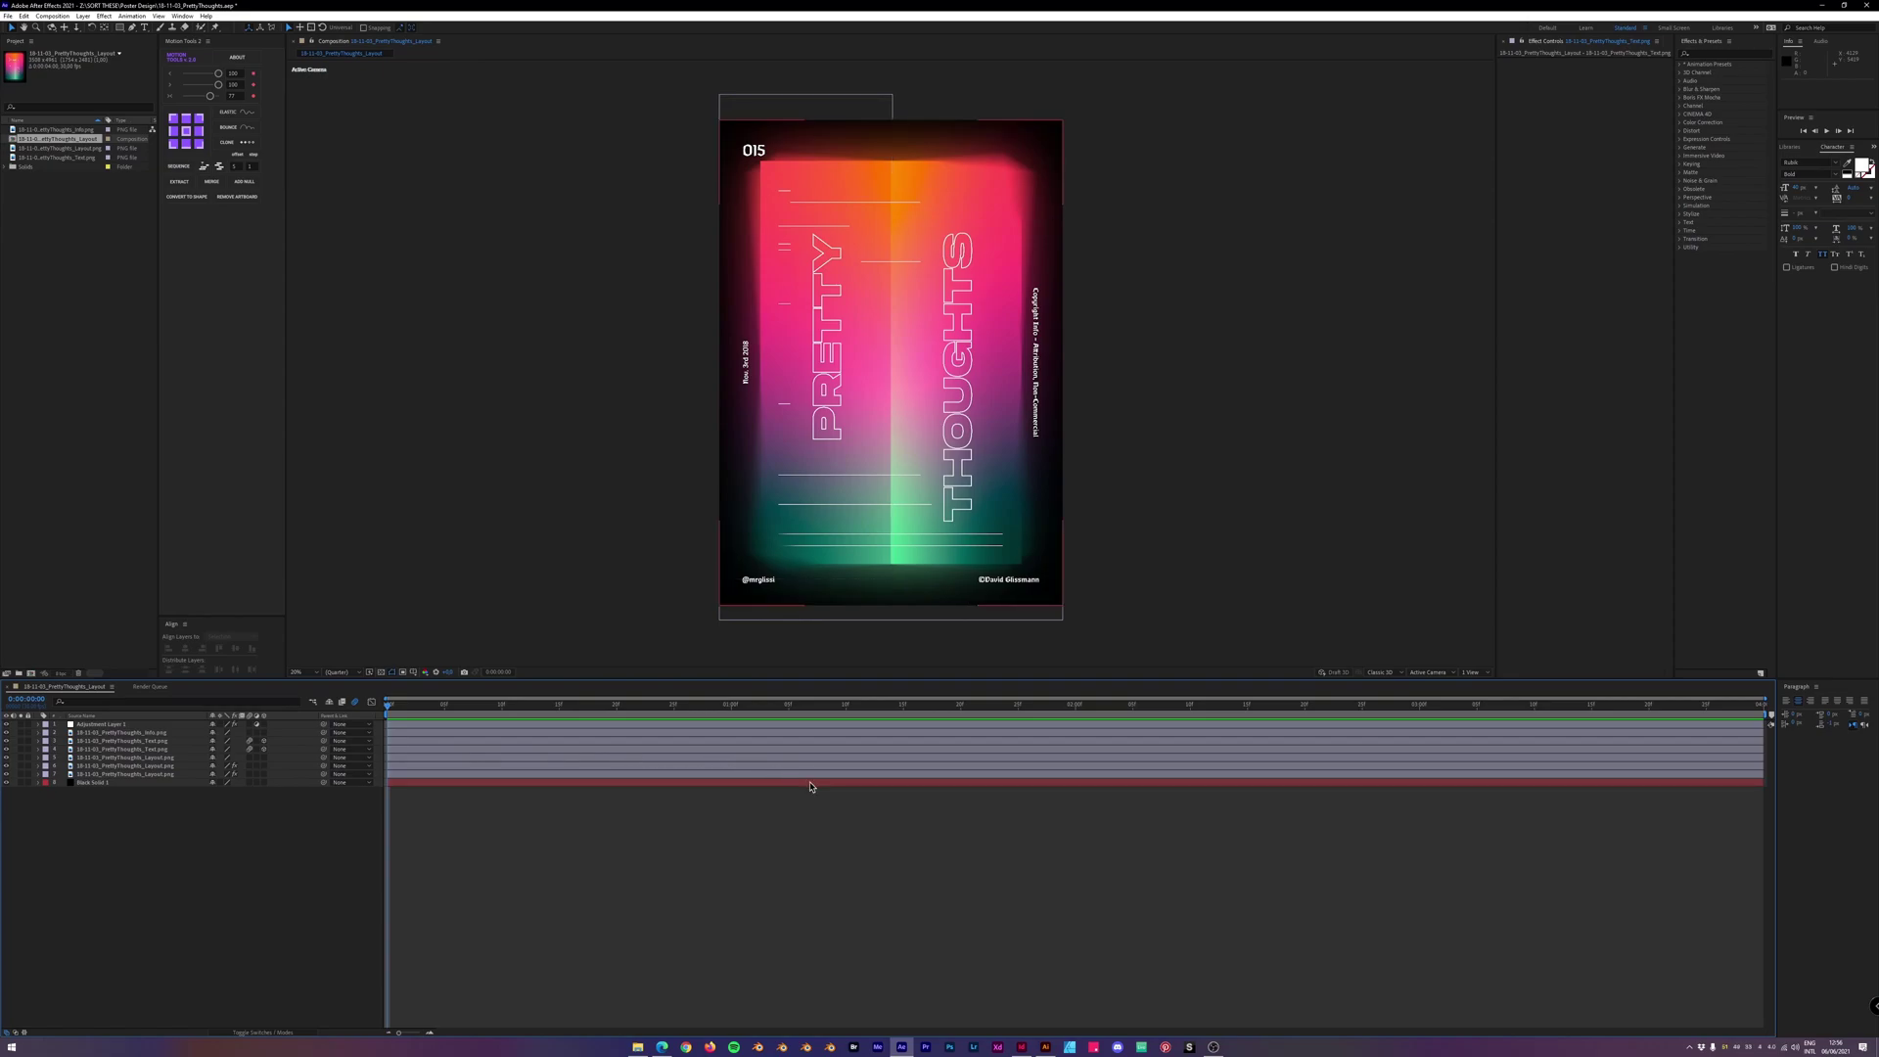